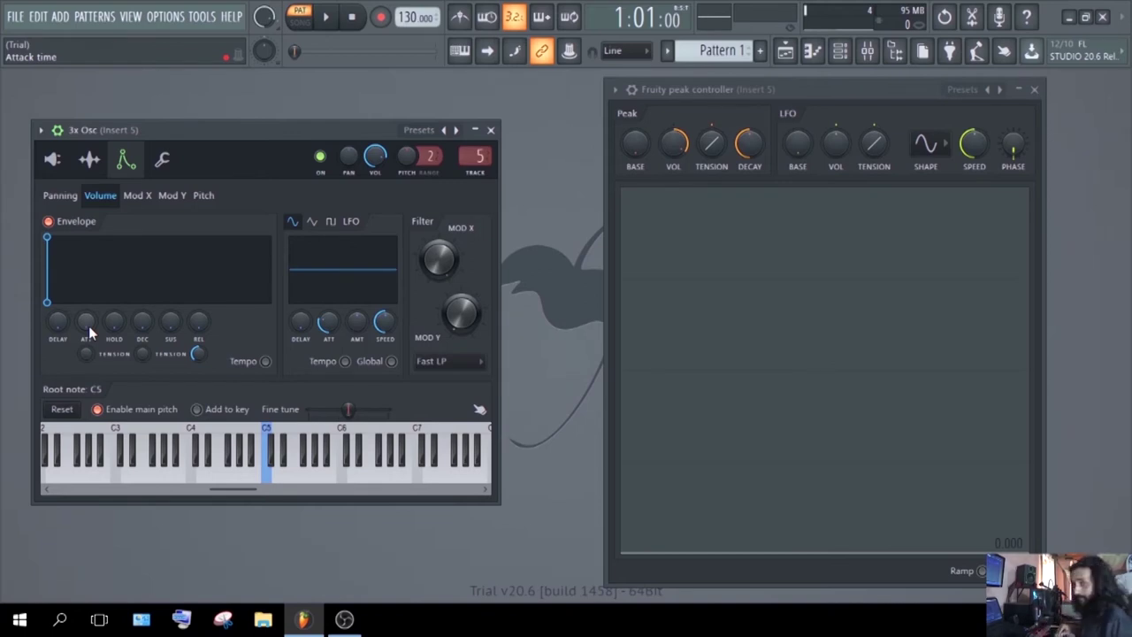
key("z")
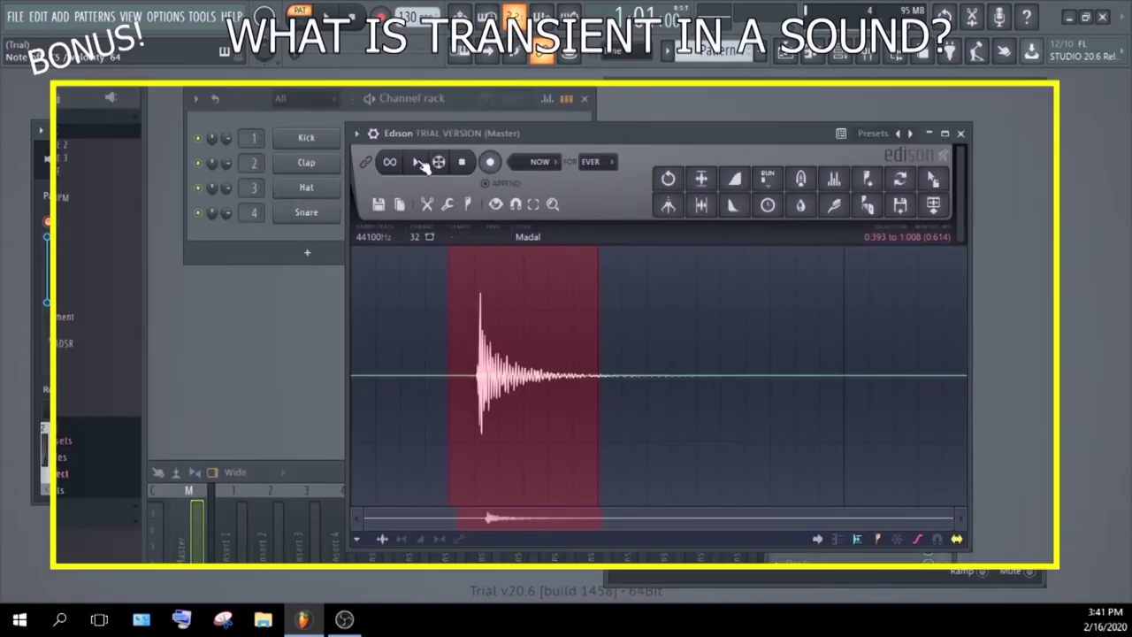
Play the selected Madal hit, extend the selection to about 2.012 s, and replay it before stopping playback.
left_click(421, 165)
left_click_drag(598, 459, 846, 460)
left_click(418, 164)
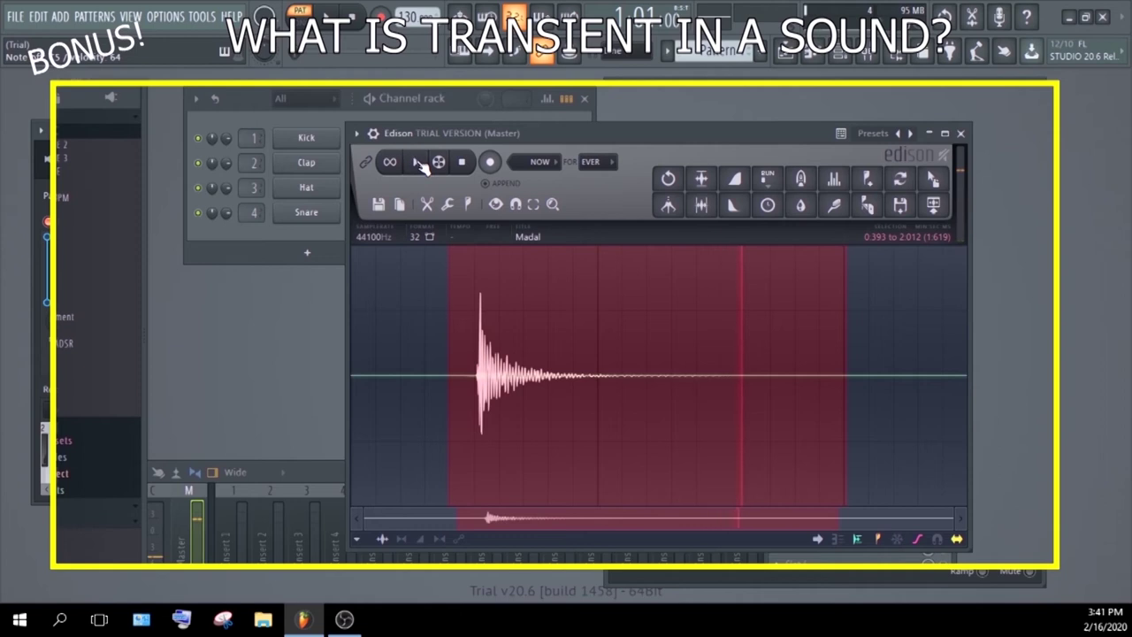
left_click(419, 164)
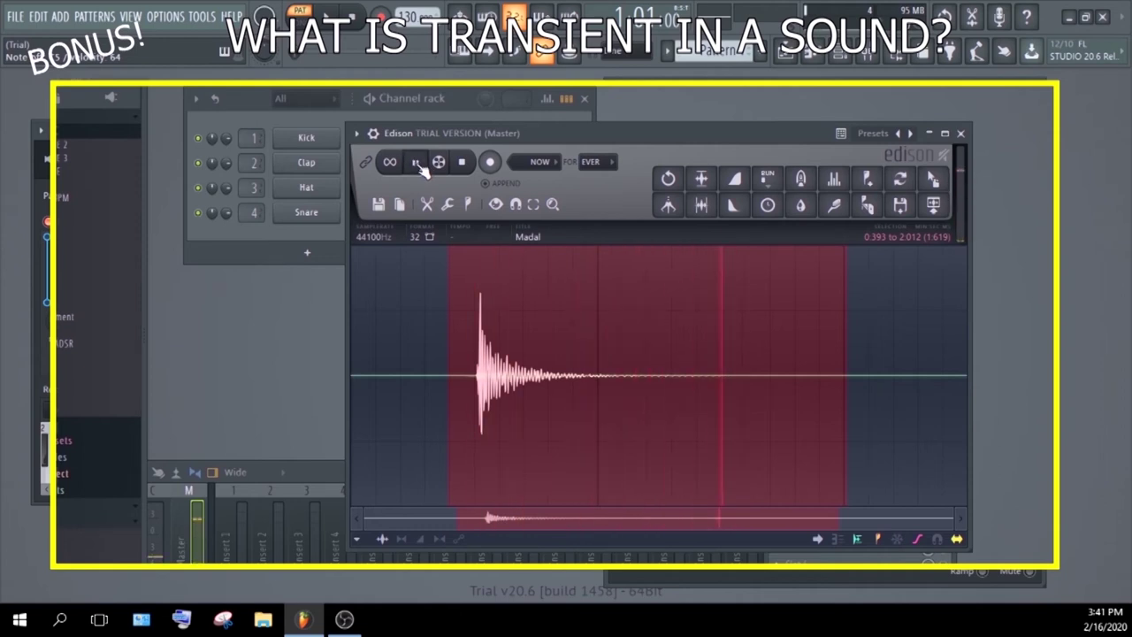
left_click(418, 164)
left_click(462, 165)
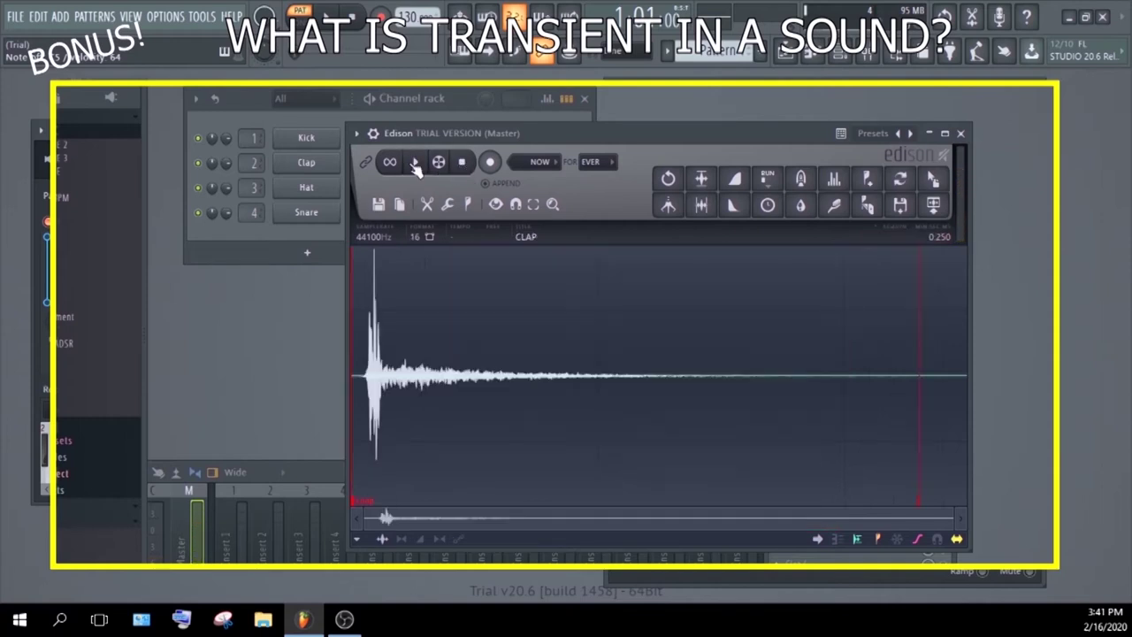
Play the CLAP sample repeatedly in Edison to hear its attack transient.
left_click(416, 167)
left_click(417, 165)
left_click(418, 164)
left_click(417, 164)
left_click(417, 164)
left_click(417, 164)
left_click(418, 165)
left_click(417, 164)
left_click(418, 165)
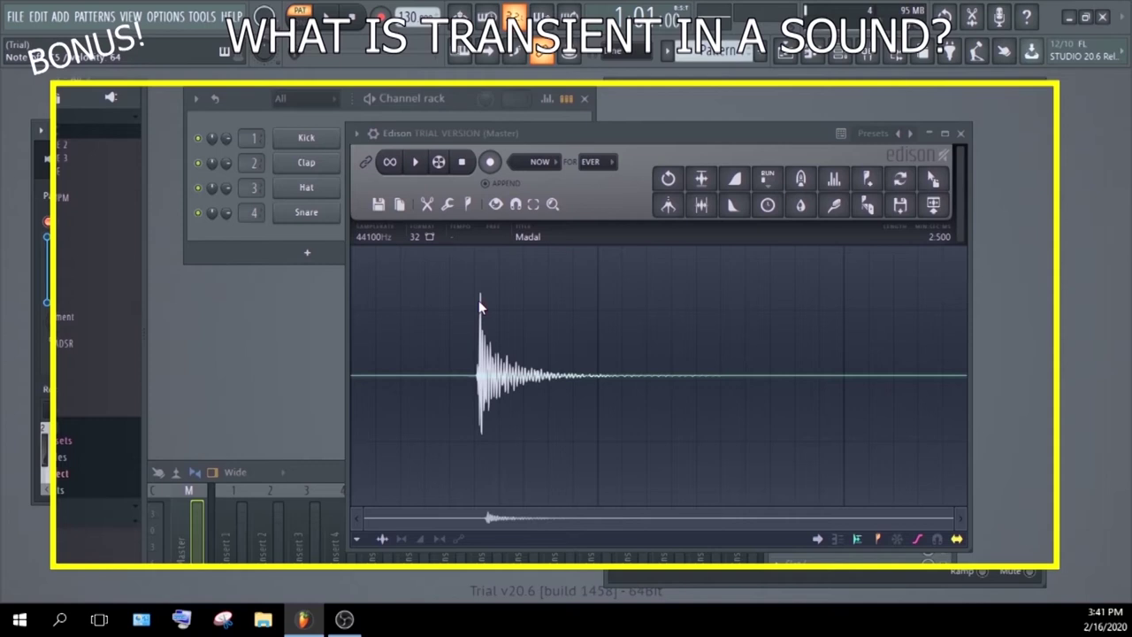
Examine the Madal waveform's initial transient peak and decaying tail up close, and play the sample again.
scroll(478, 300, "up", 5)
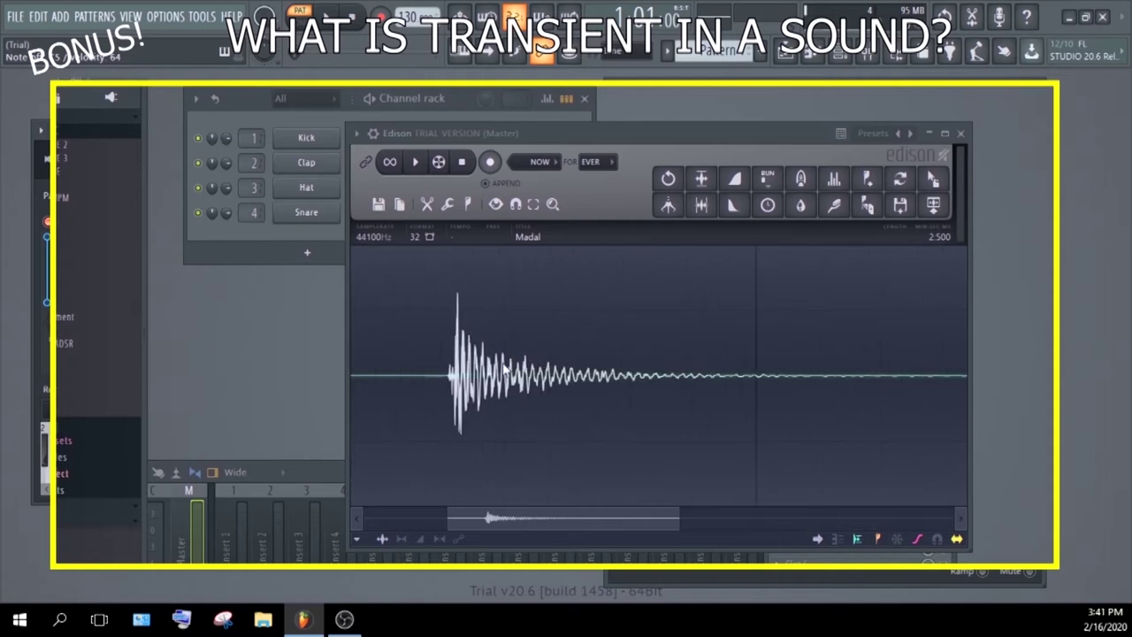
scroll(621, 373, "down", 5)
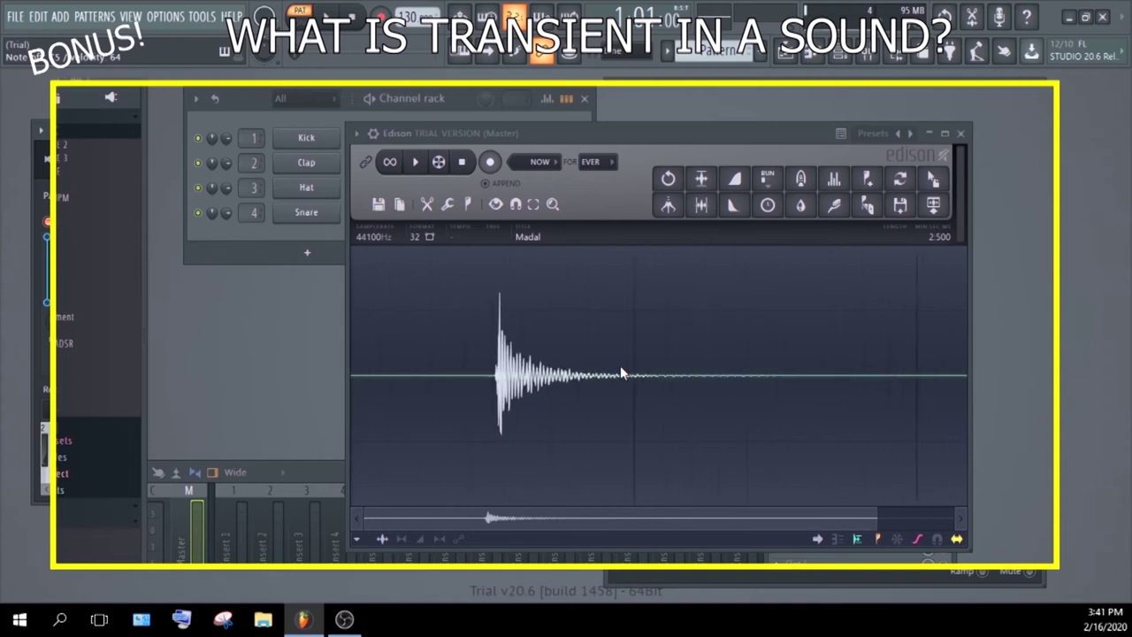
scroll(620, 371, "up", 5)
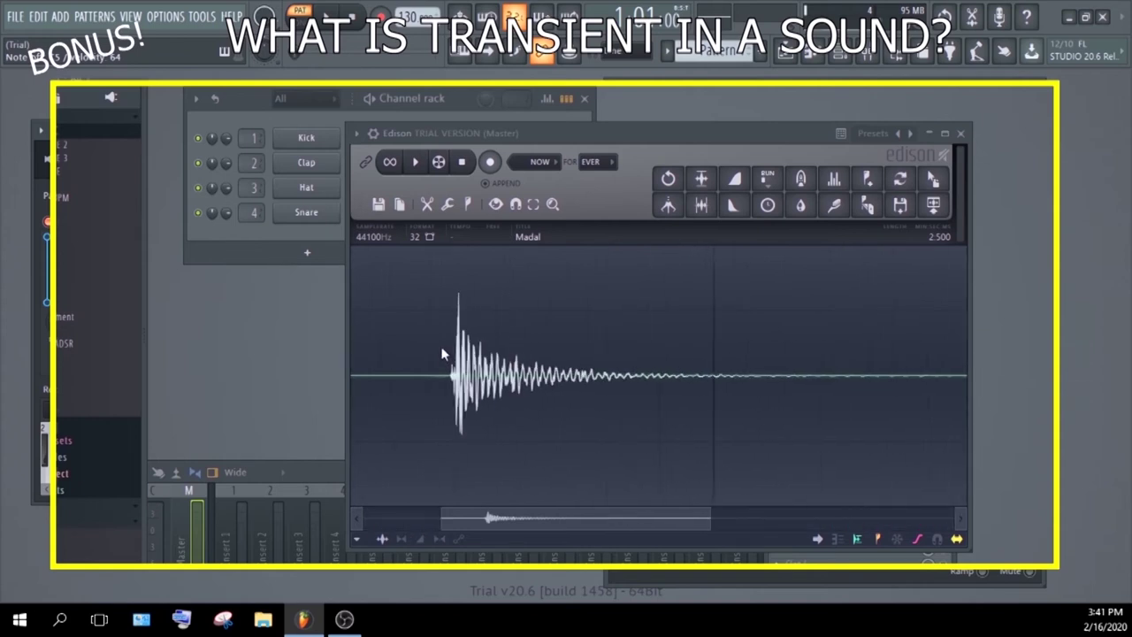
scroll(471, 342, "up", 1)
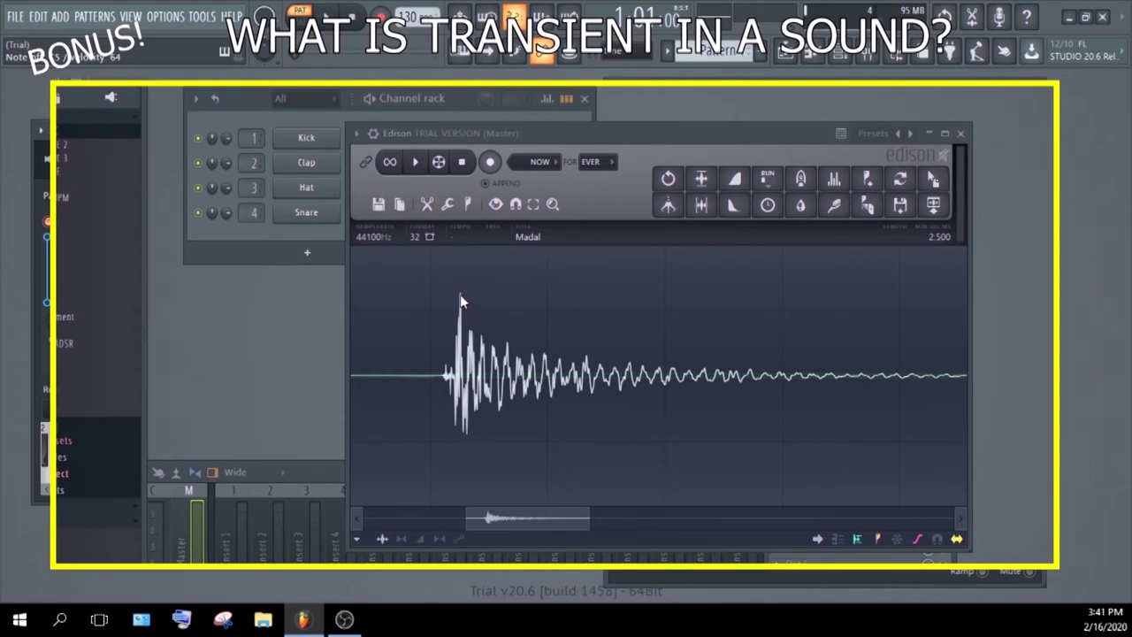
scroll(567, 312, "down", 2)
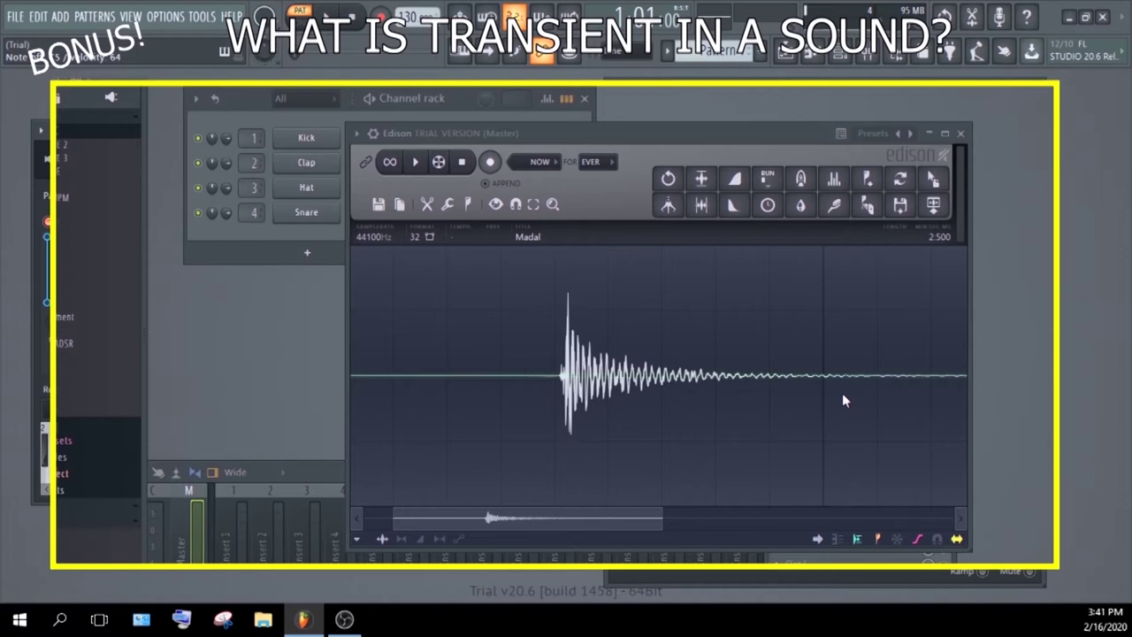
scroll(669, 366, "down", 2)
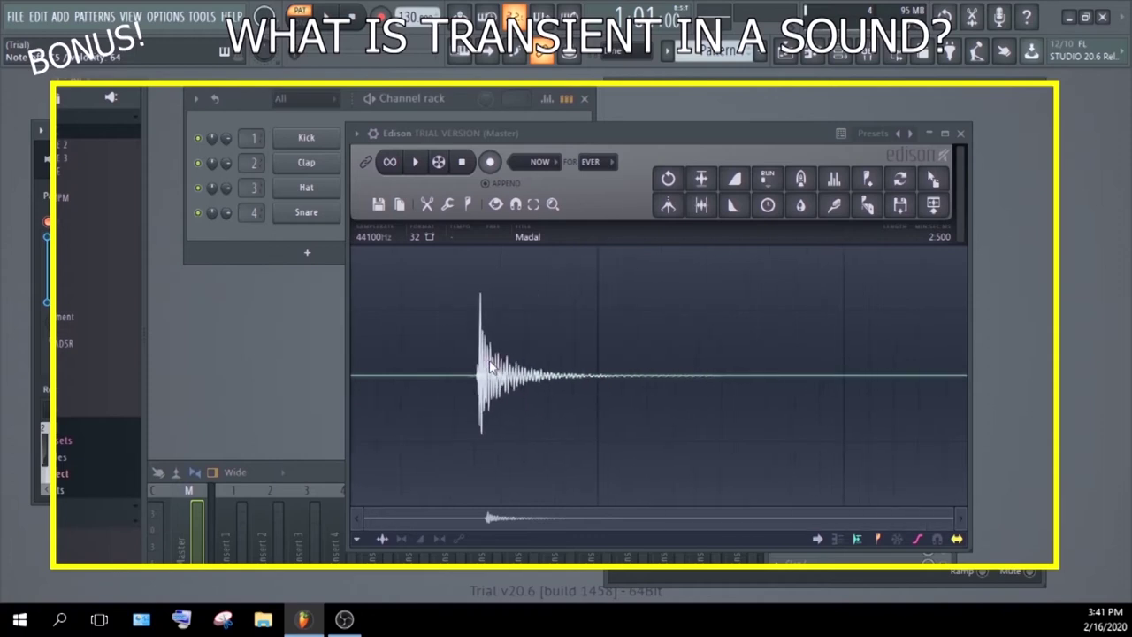
scroll(482, 365, "up", 5)
scroll(482, 363, "up", 6)
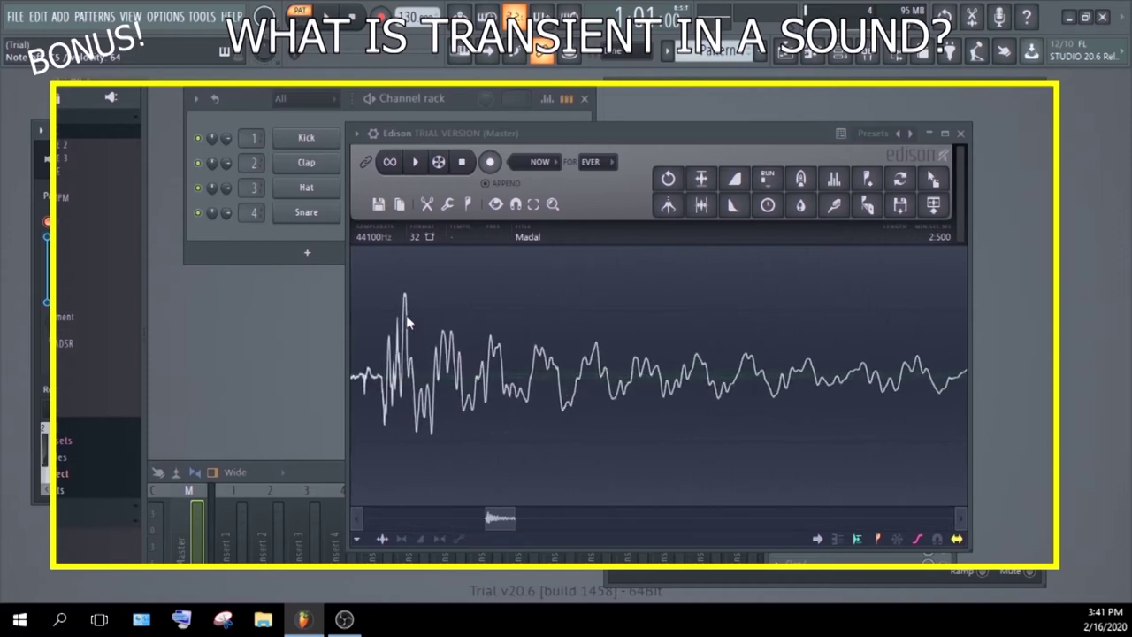
scroll(403, 303, "up", 4)
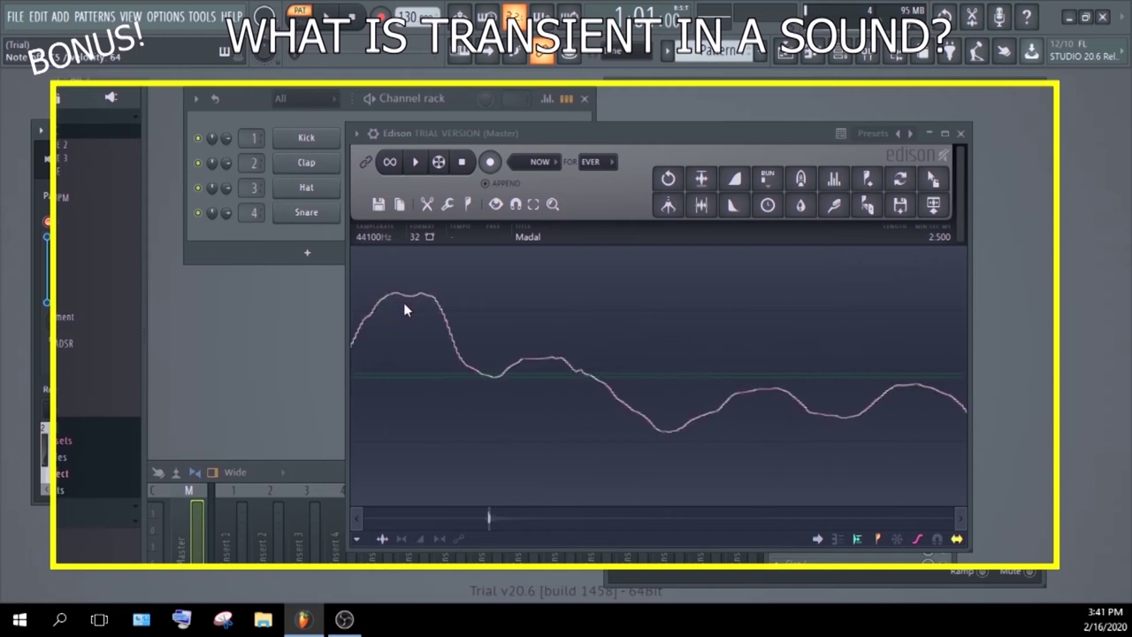
scroll(403, 302, "down", 3)
scroll(404, 305, "down", 8)
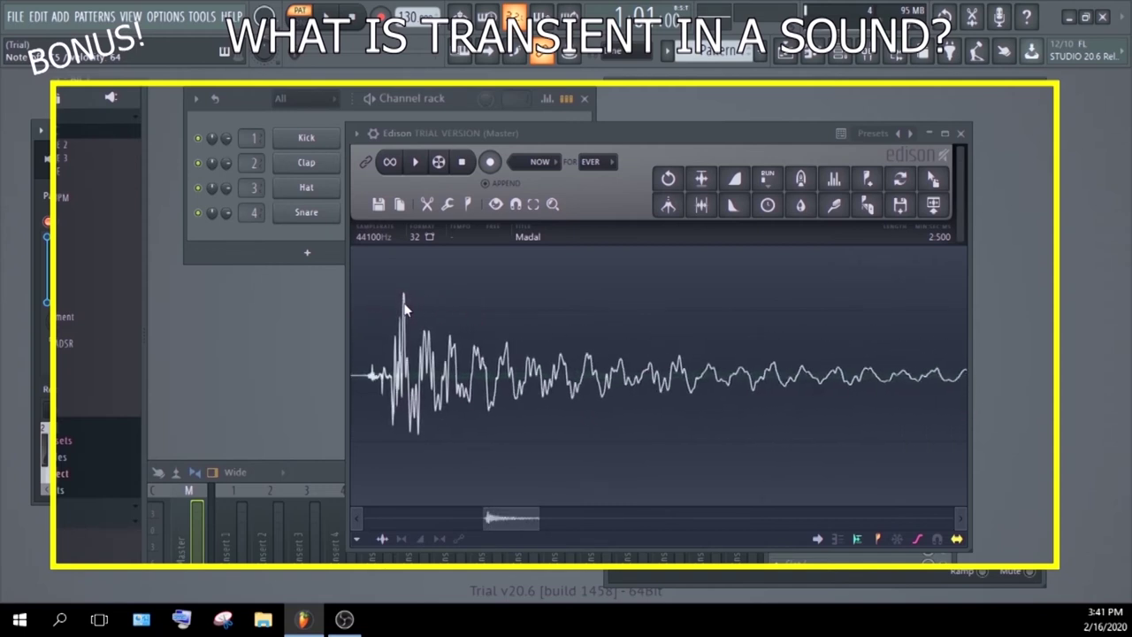
scroll(589, 357, "down", 2)
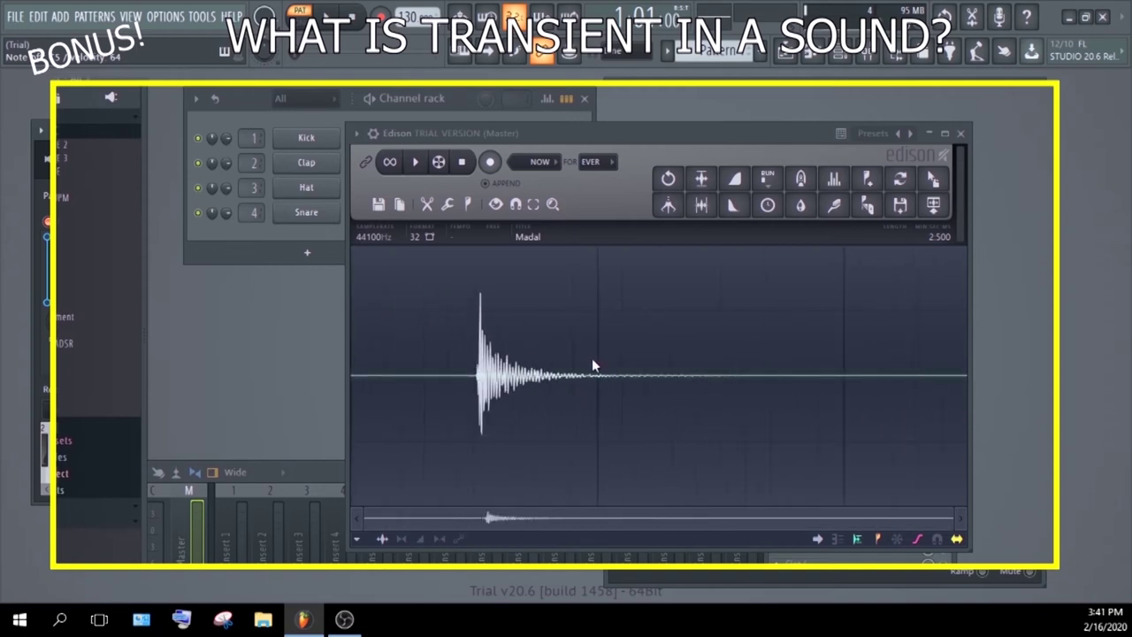
scroll(592, 358, "up", 3)
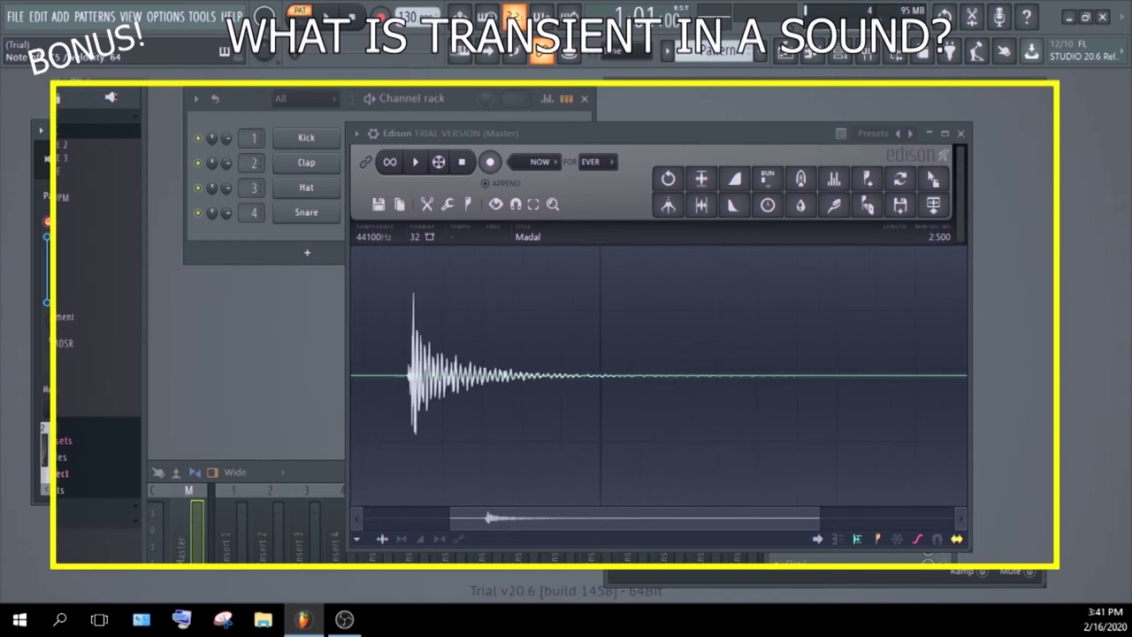
left_click(417, 163)
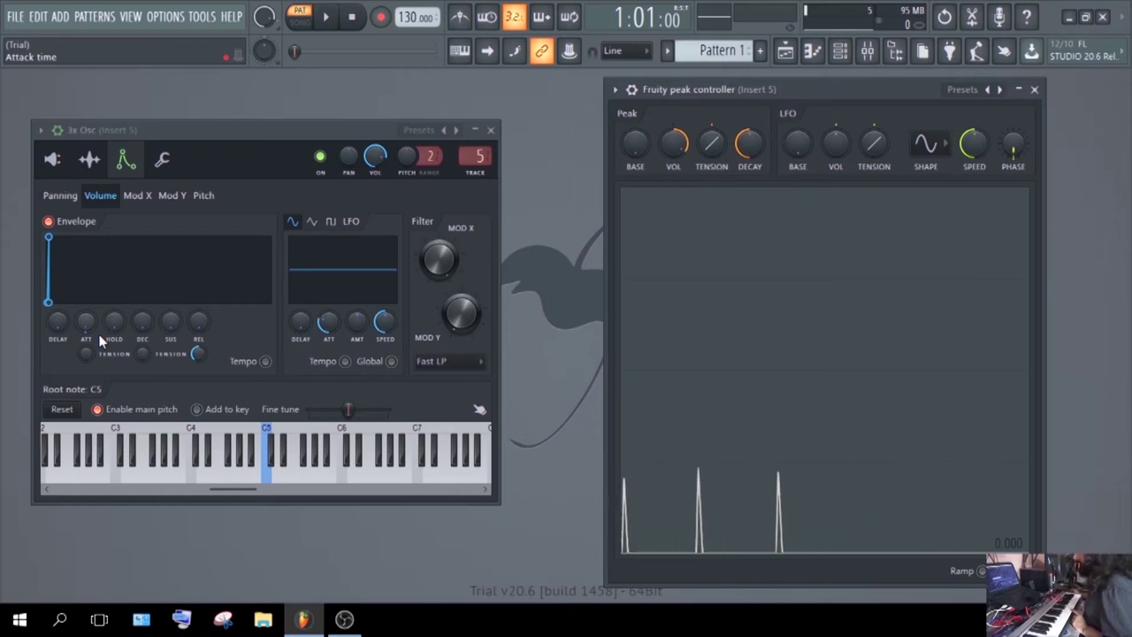
Try short, medium and long attack times on the 3x Osc volume envelope, finishing on a moderate attack.
left_click_drag(87, 330, 87, 303)
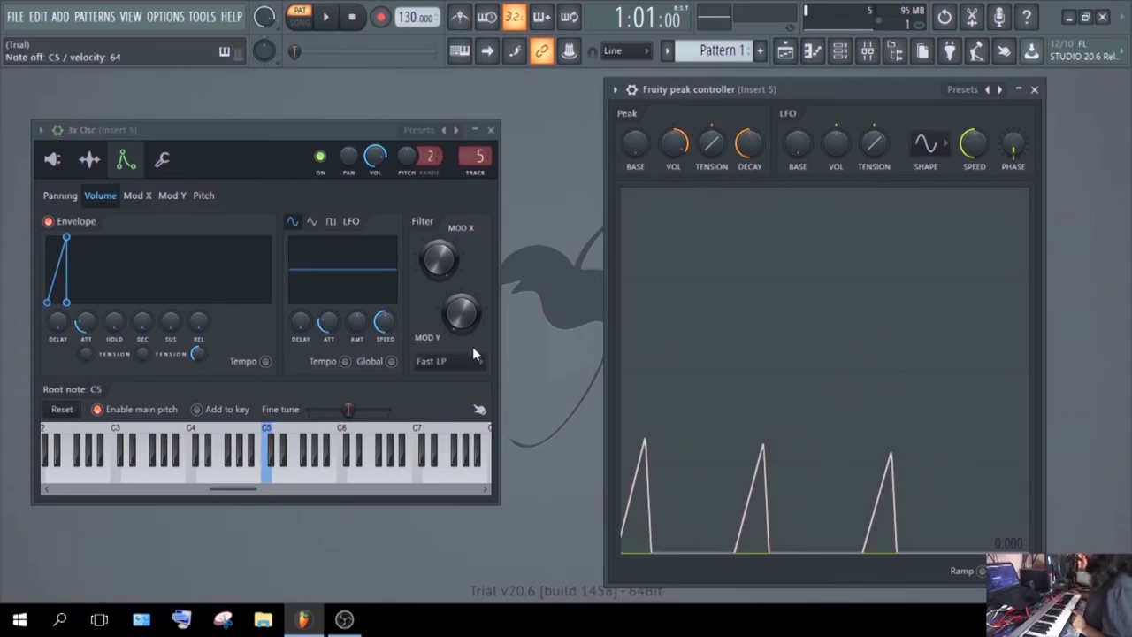
scroll(84, 323, "down", 3)
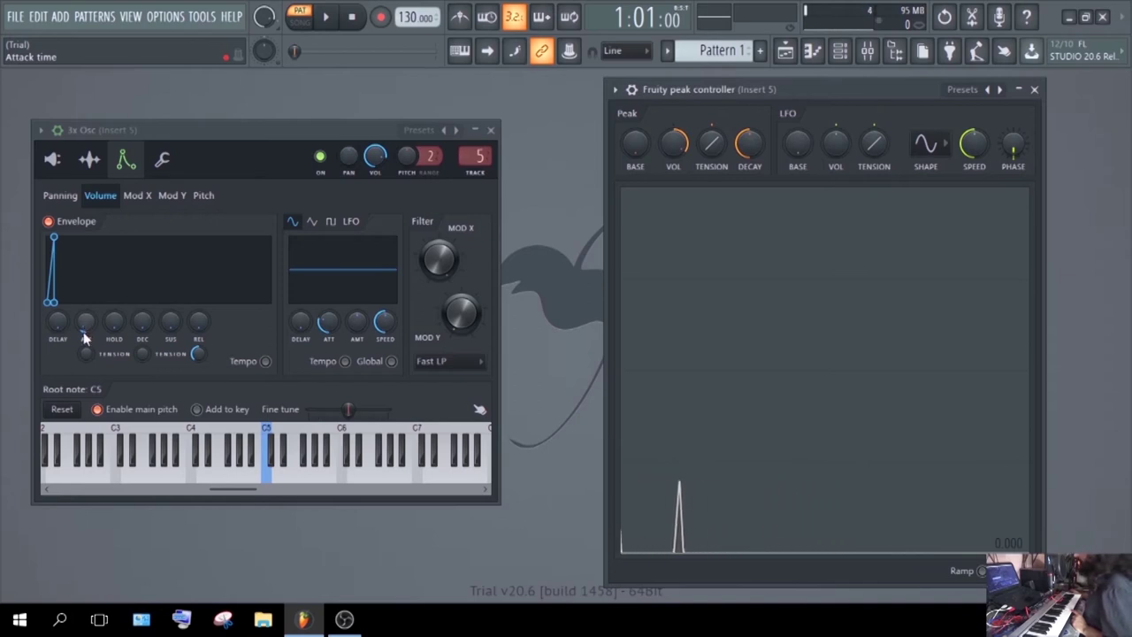
left_click_drag(86, 323, 86, 287)
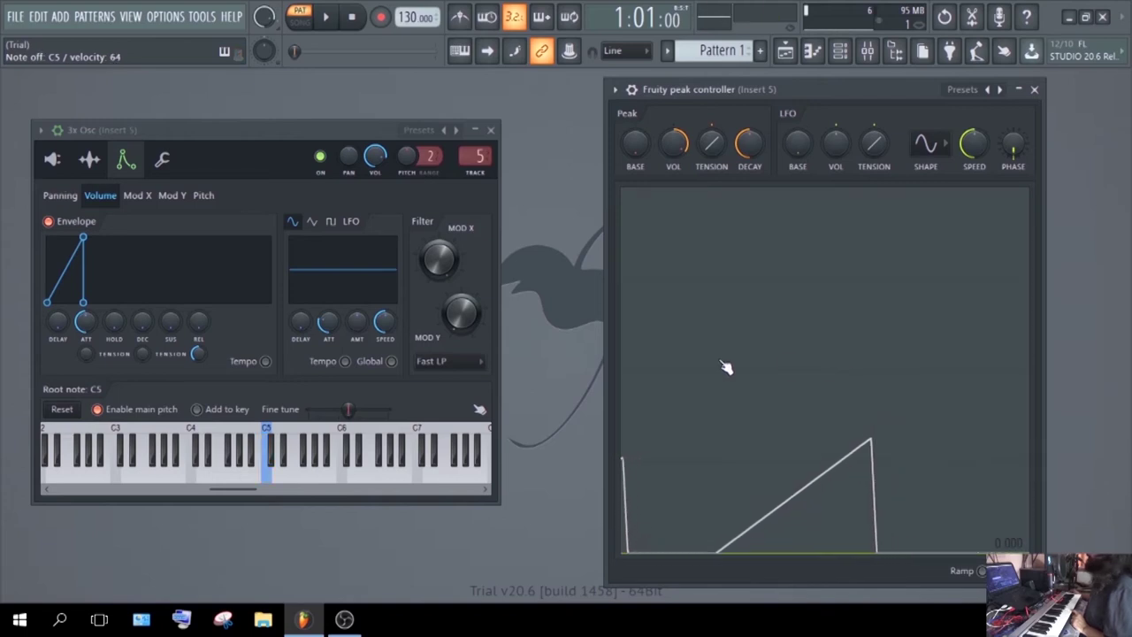
left_click_drag(86, 322, 86, 293)
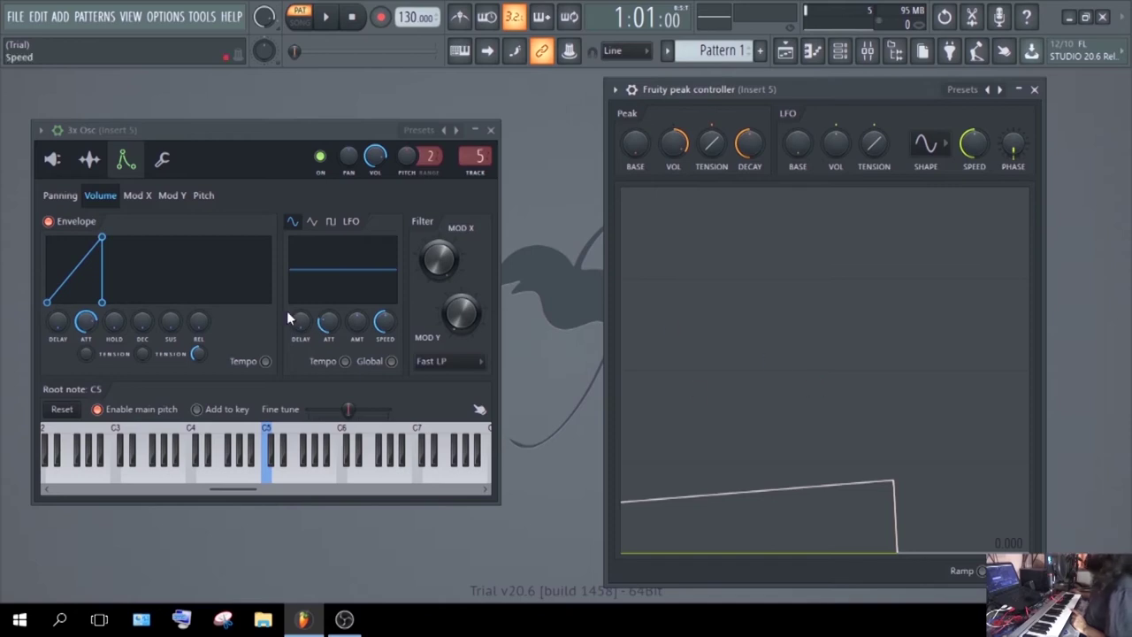
left_click_drag(85, 322, 85, 348)
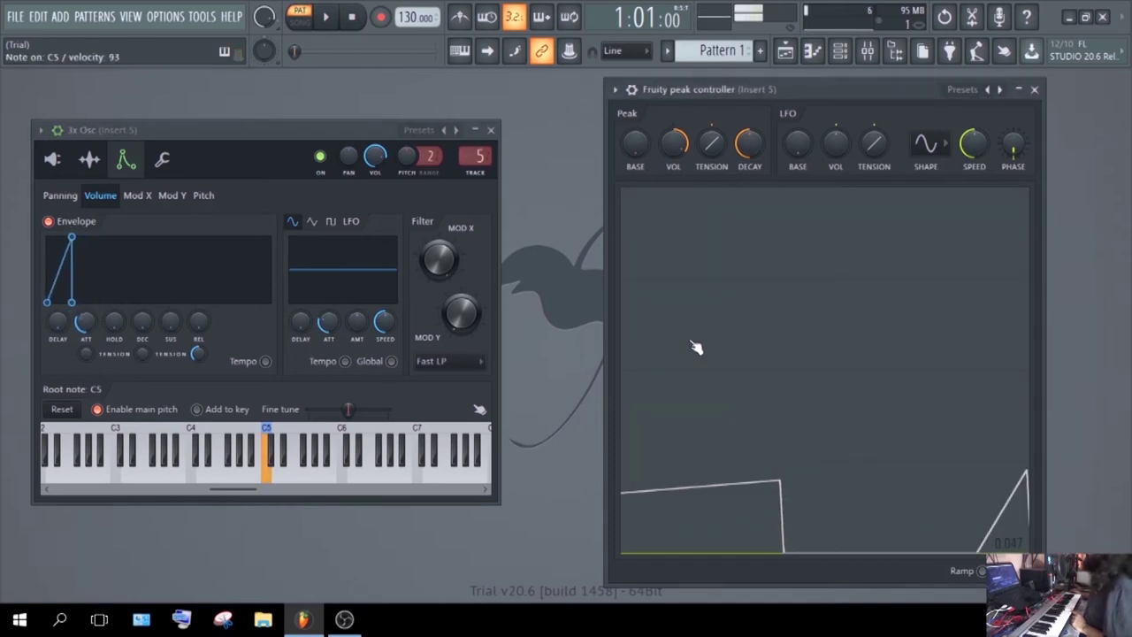
left_click_drag(85, 322, 86, 329)
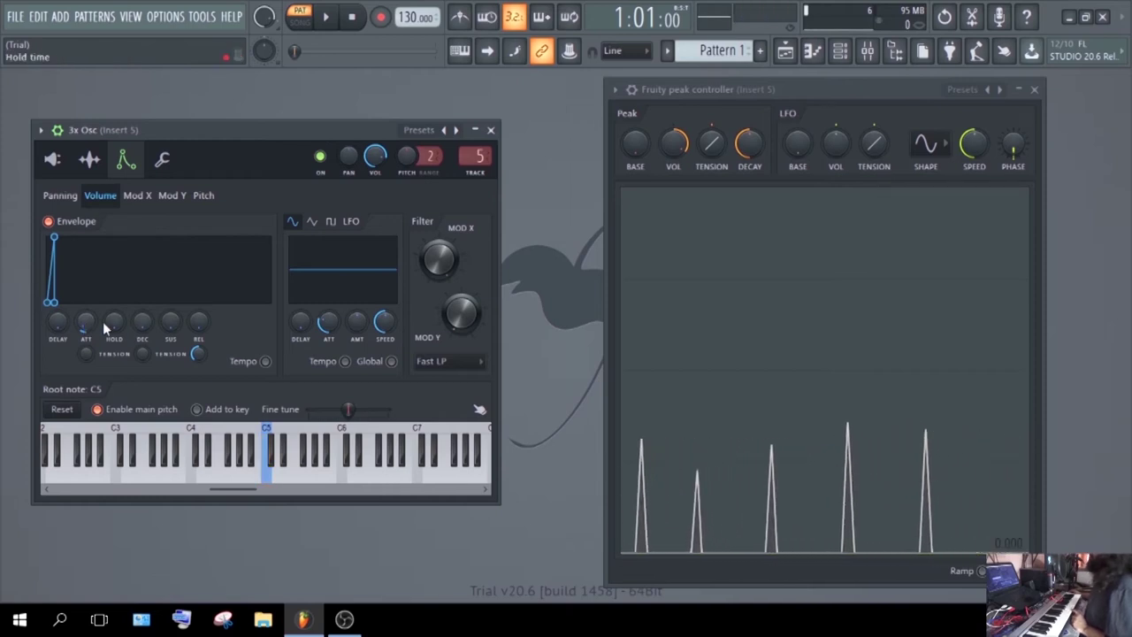
left_click_drag(86, 324, 86, 305)
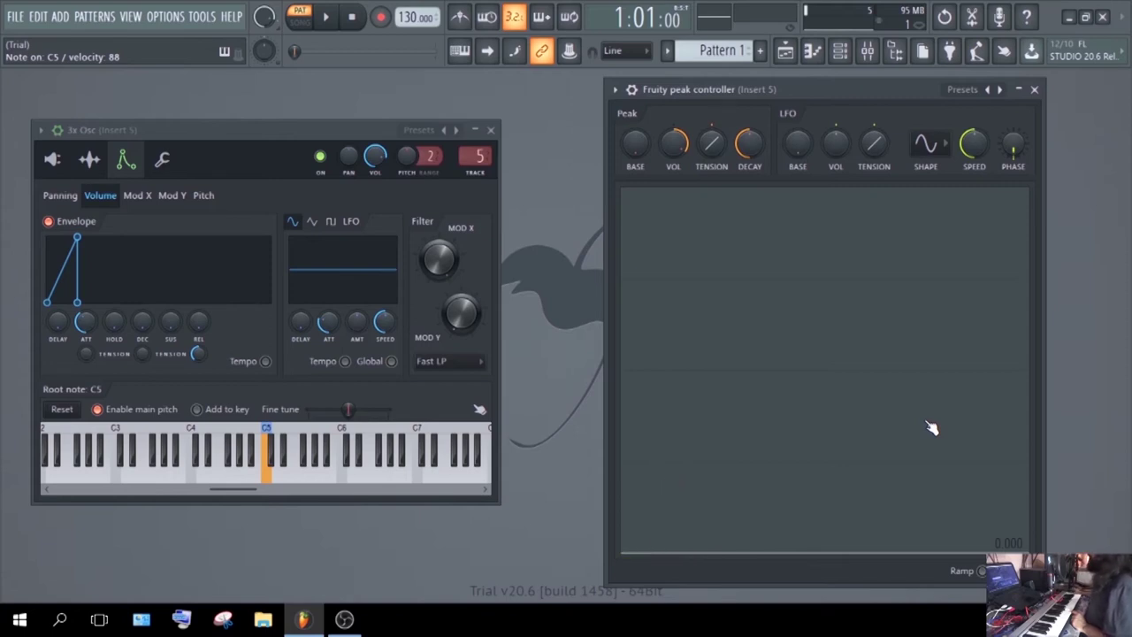
Add a moderate decay time to the volume envelope and raise its sustain level to about one third.
left_click_drag(144, 329, 143, 296)
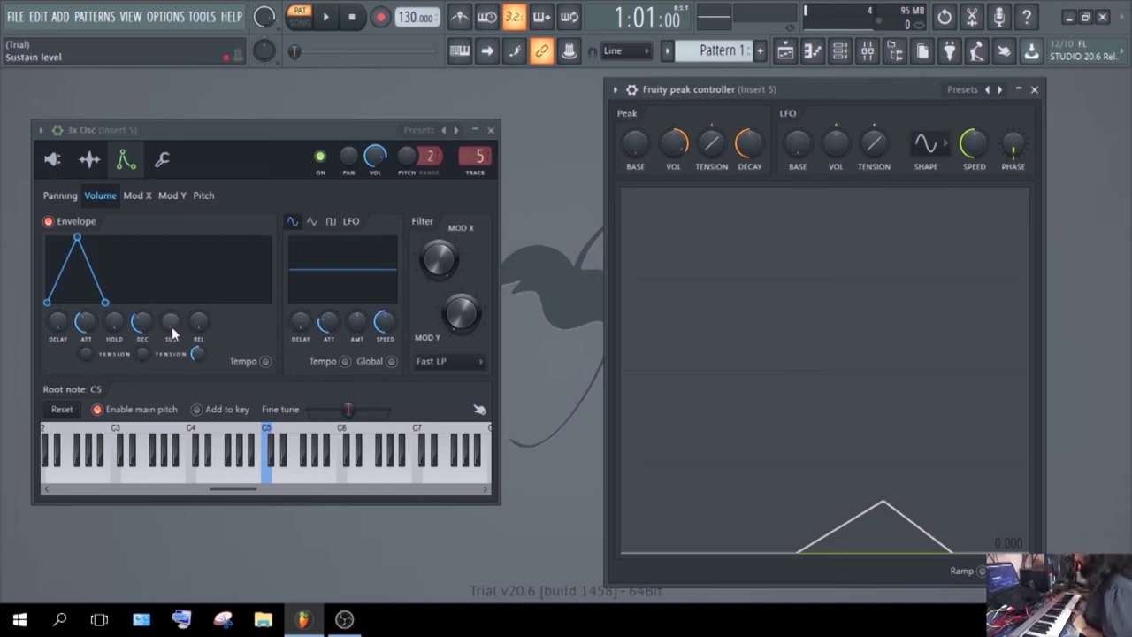
left_click_drag(171, 328, 171, 311)
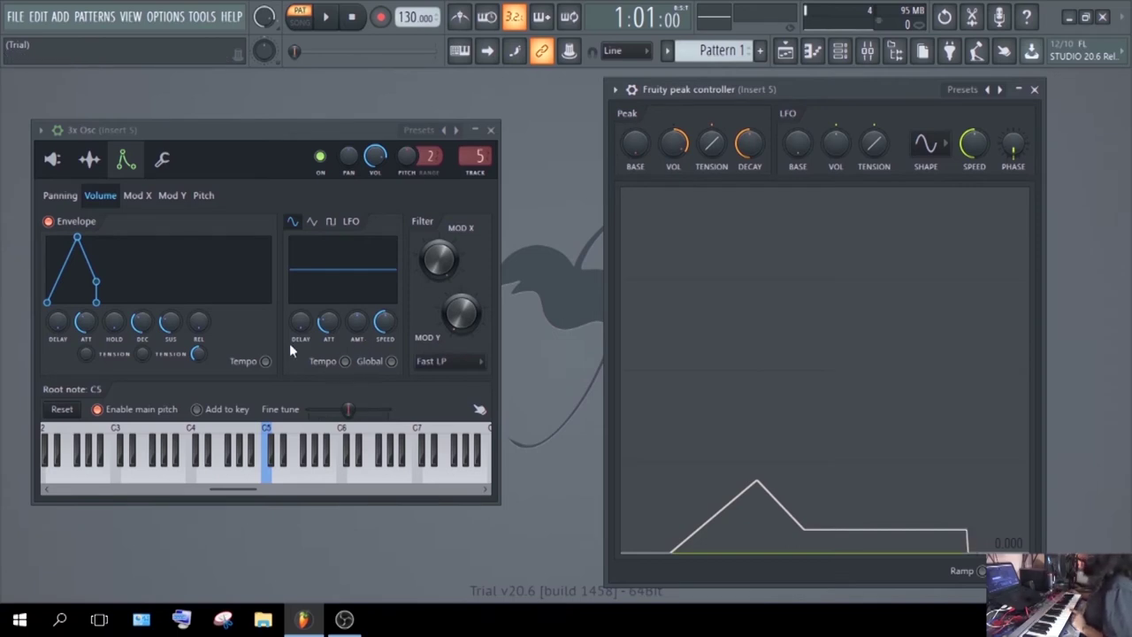
Compare the volume envelope with a short release, a longer release and no release, then raise the release time again.
left_click_drag(202, 324, 203, 307)
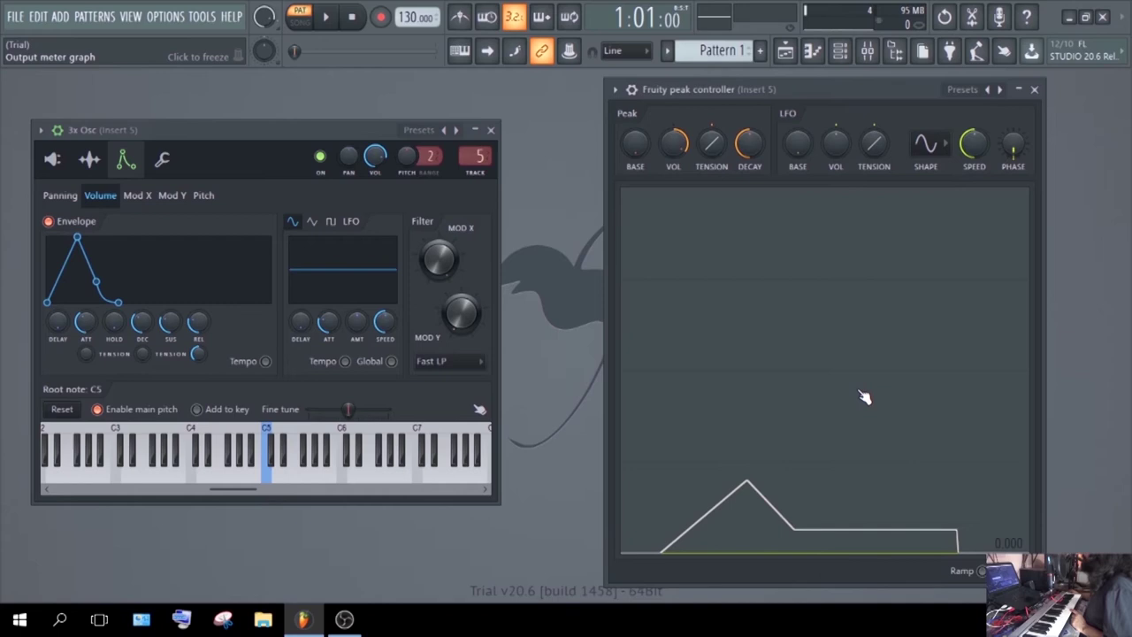
key("z")
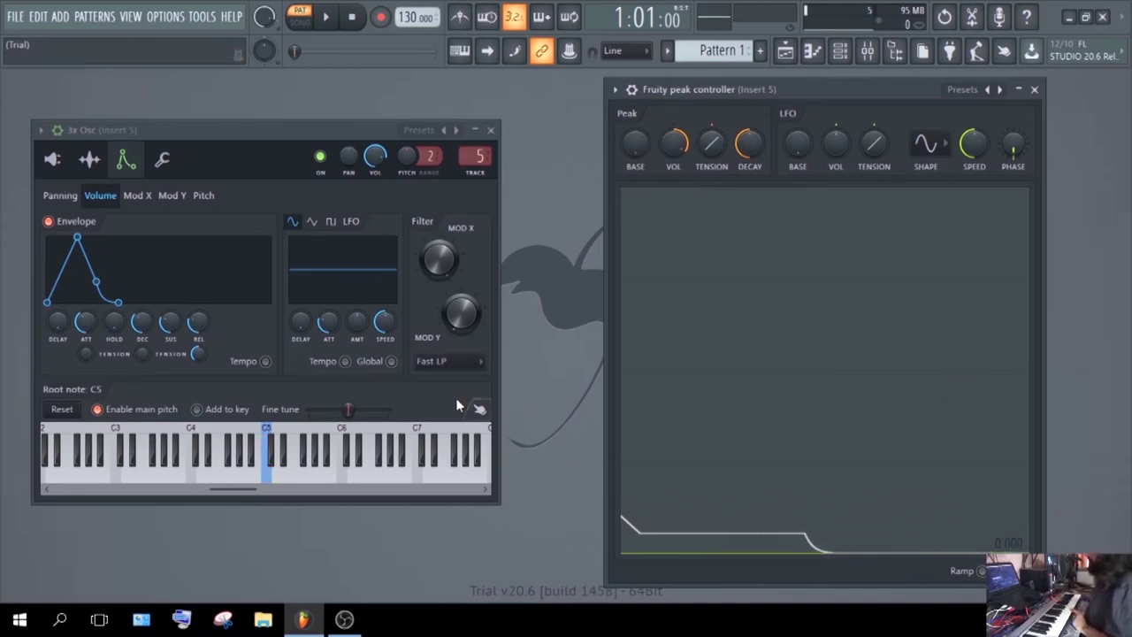
left_click_drag(196, 324, 196, 310)
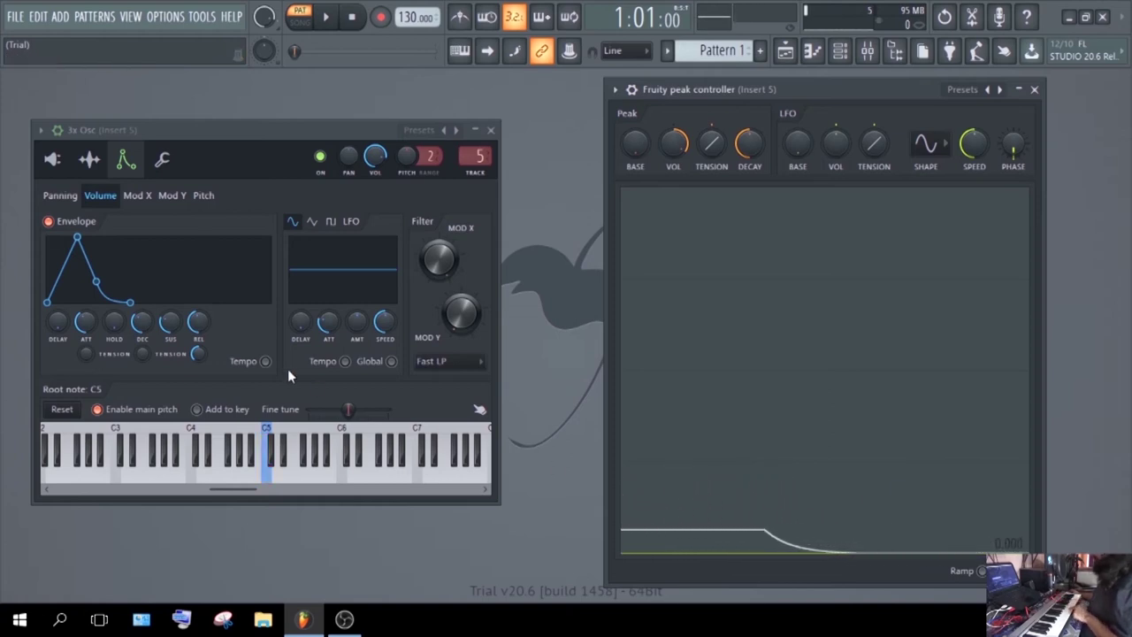
left_click_drag(190, 310, 190, 349)
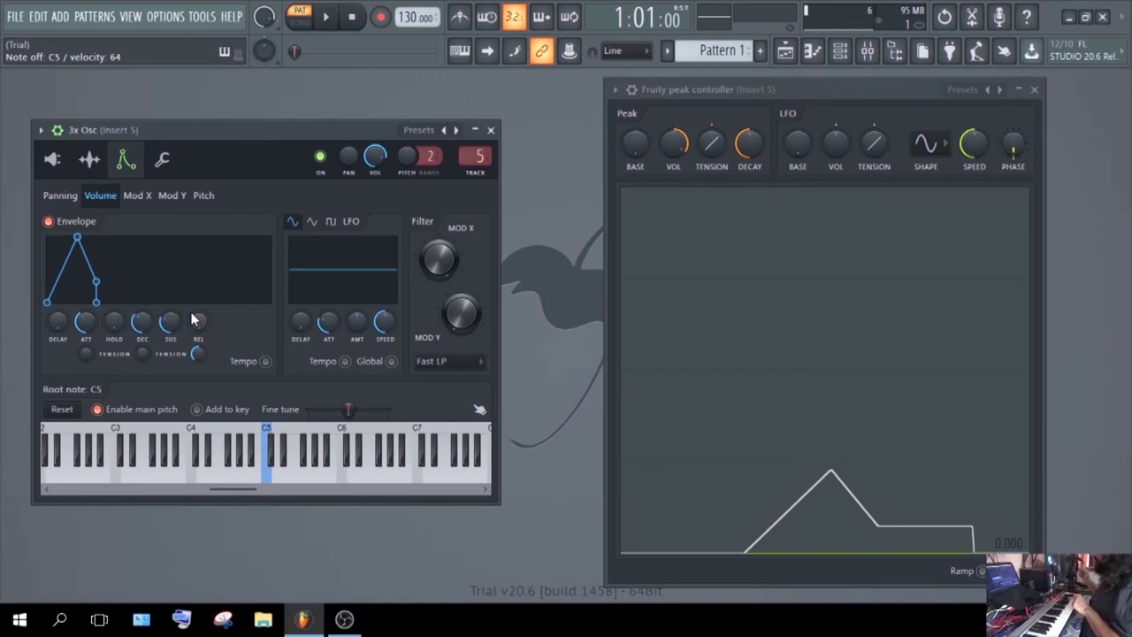
left_click_drag(197, 321, 196, 300)
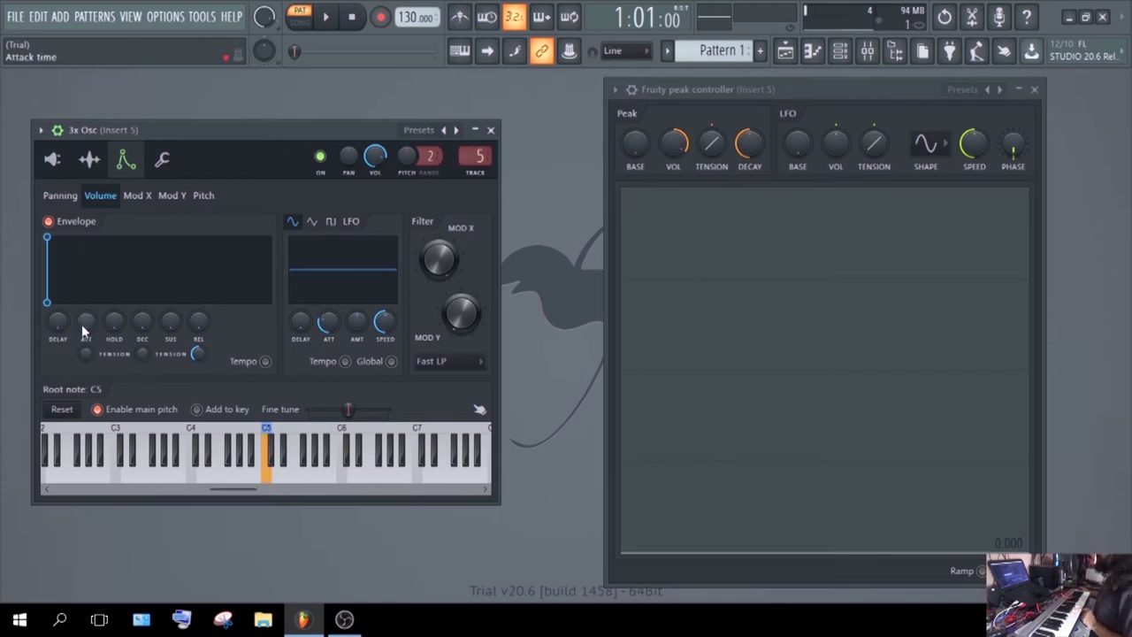
Shape the flat volume envelope with a rising attack and a medium-length decay, then shorten the attack while keeping sustain at zero.
scroll(85, 335, "up", 3)
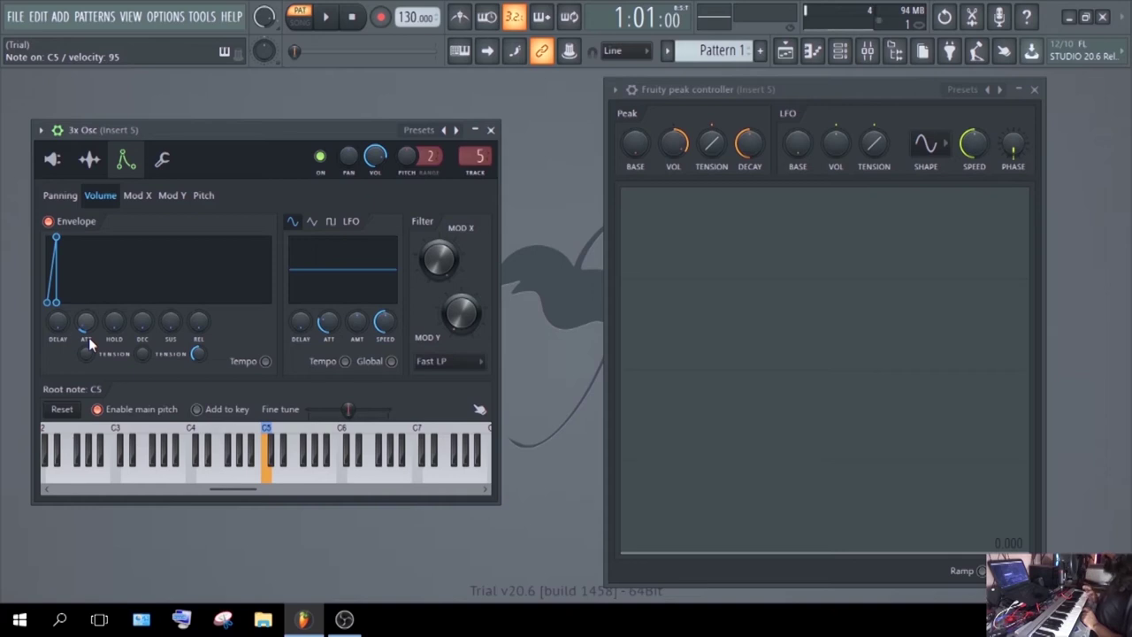
left_click_drag(89, 337, 89, 320)
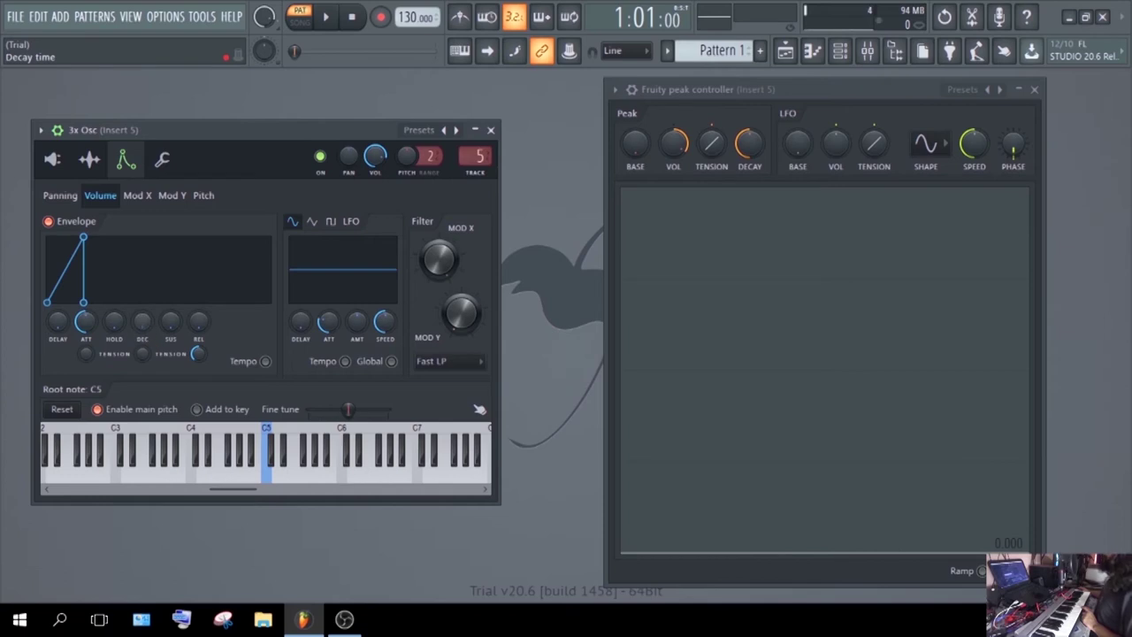
mouse_move(141, 324)
left_mouse_down()
mouse_move(142, 309)
mouse_move(142, 326)
left_mouse_up()
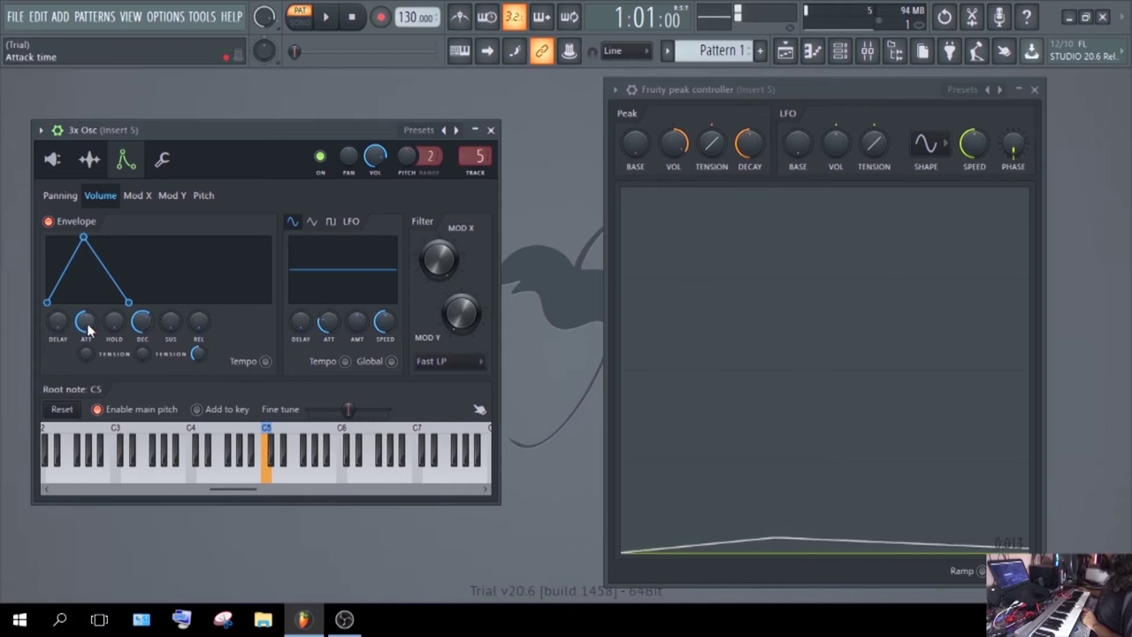
scroll(80, 331, "down", 5)
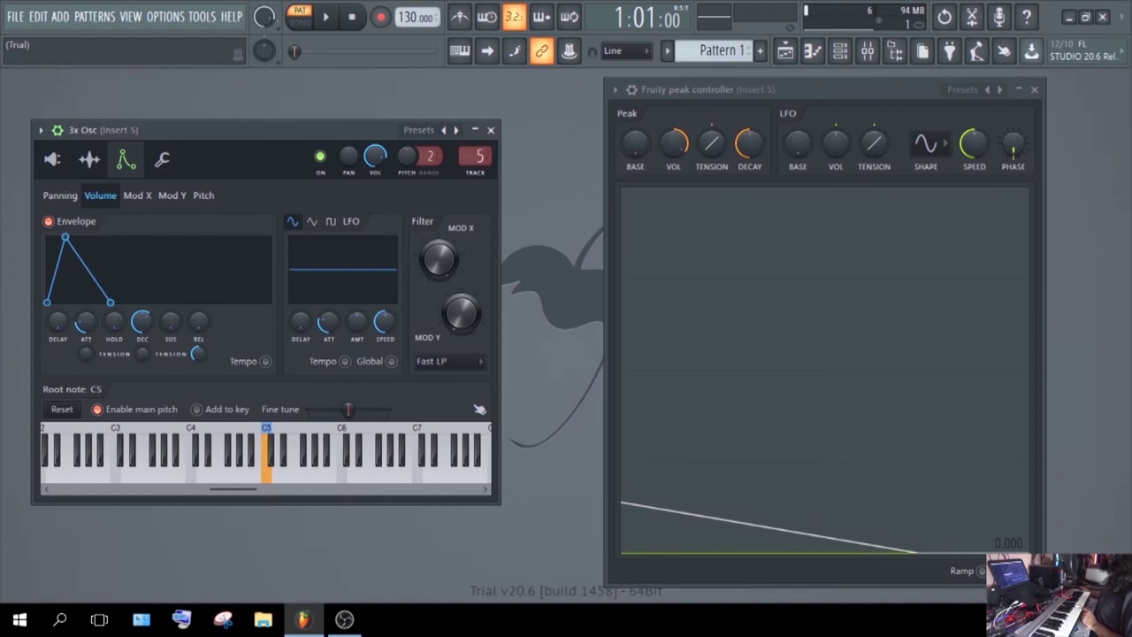
Shorten the volume envelope's decay, raise its sustain to about one third, and add a medium release.
left_click_drag(142, 329, 139, 325)
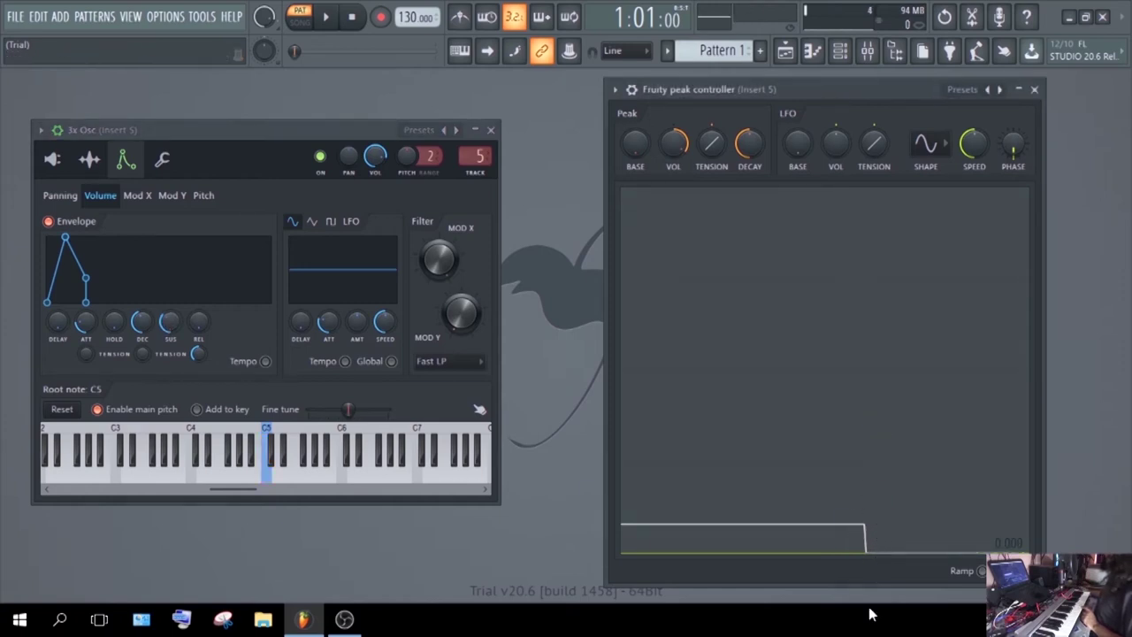
left_click_drag(199, 321, 199, 309)
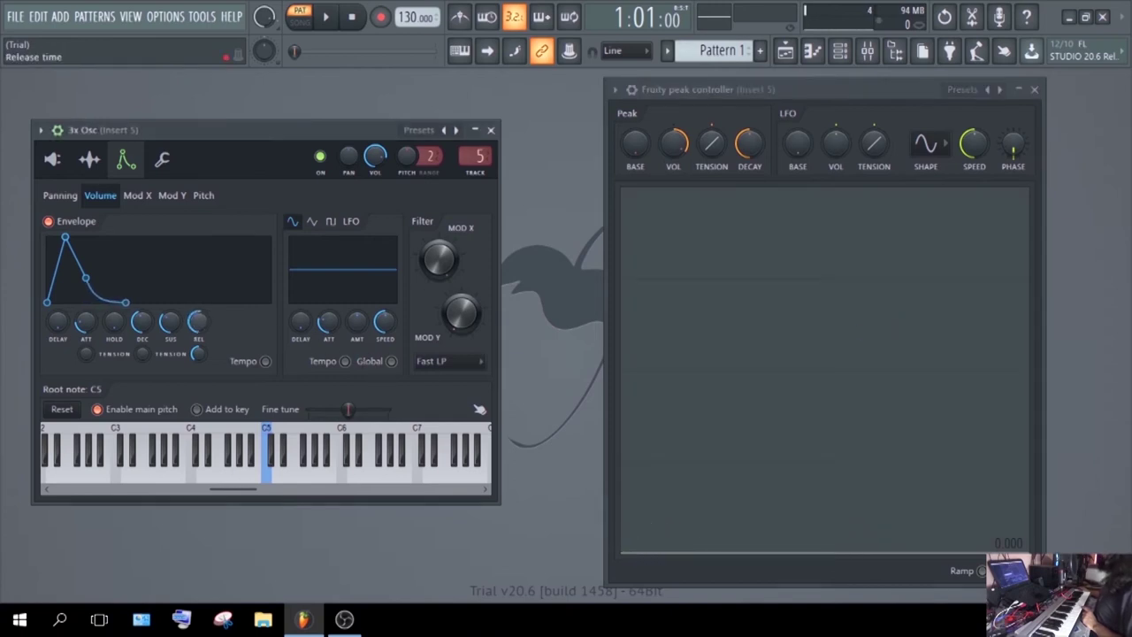
key("z")
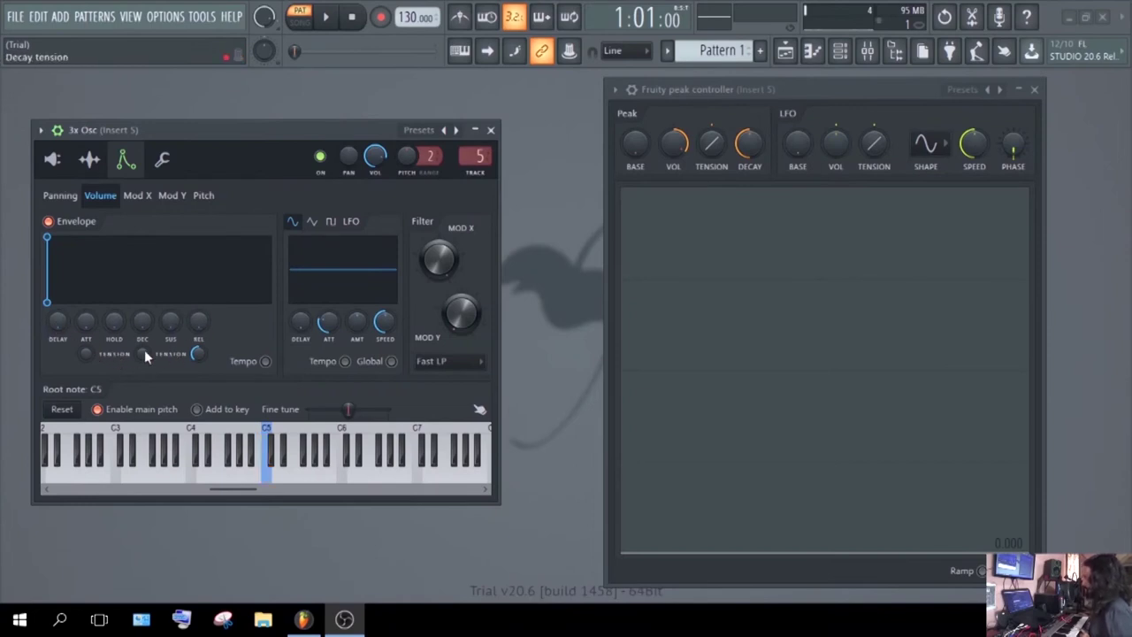
Test the otherwise flat volume envelope with only an attack time, followed by only a short decay time.
left_click_drag(84, 334, 86, 341)
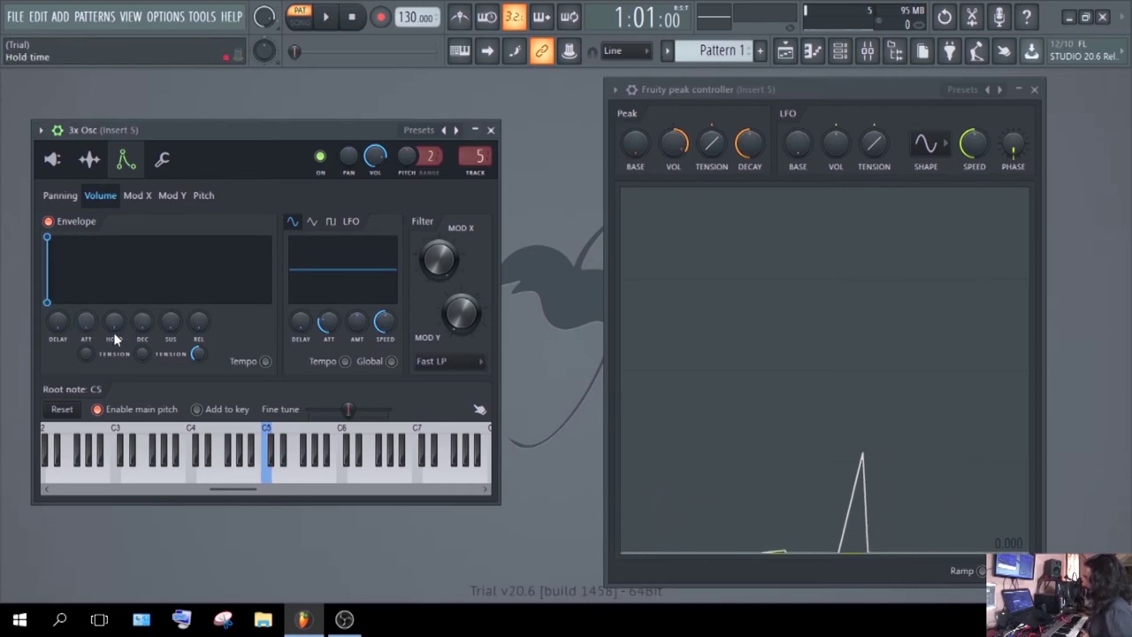
mouse_move(149, 327)
left_mouse_down()
mouse_move(148, 314)
mouse_move(146, 325)
left_mouse_up()
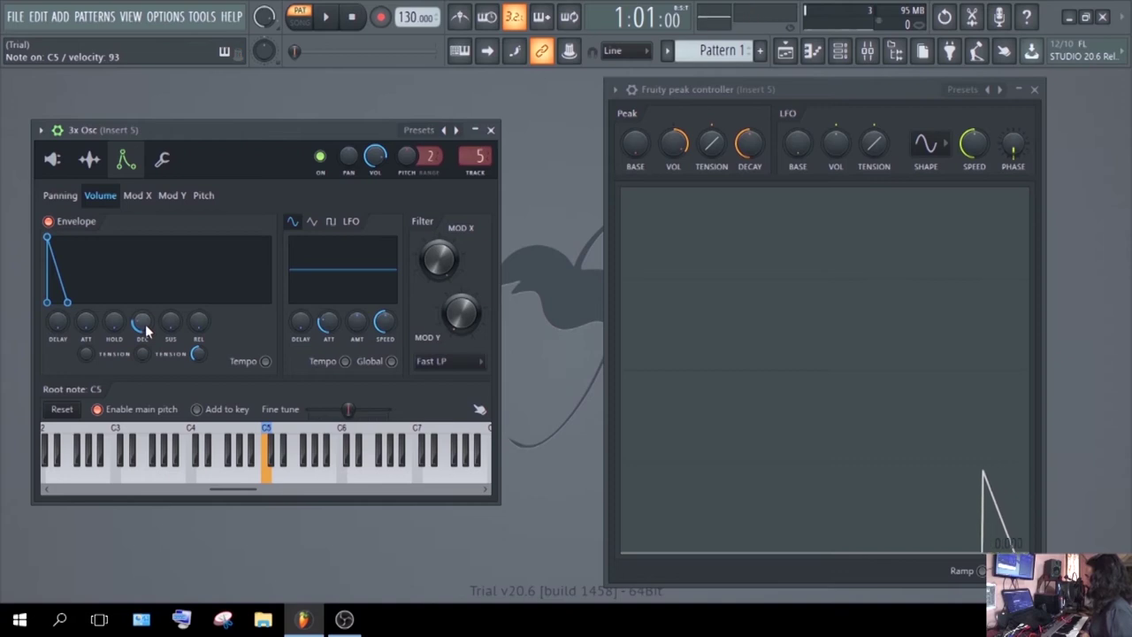
scroll(142, 326, "up", 5)
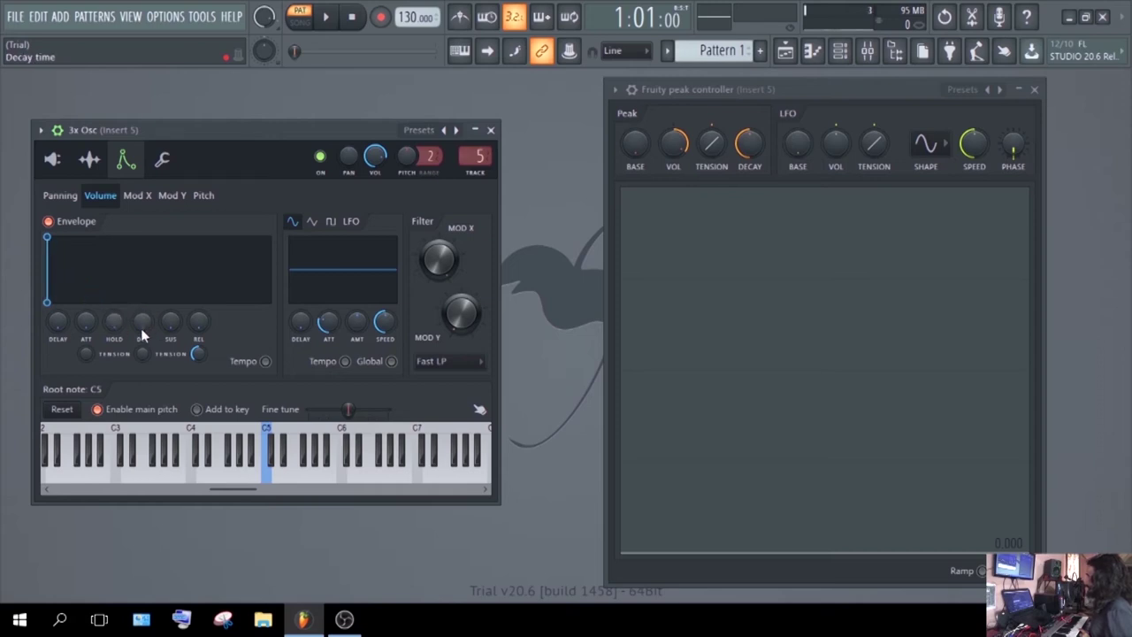
Compare an attack-only, a decay-only and a combined attack-and-decay volume envelope, then return the attack to zero.
left_click_drag(75, 326, 75, 327)
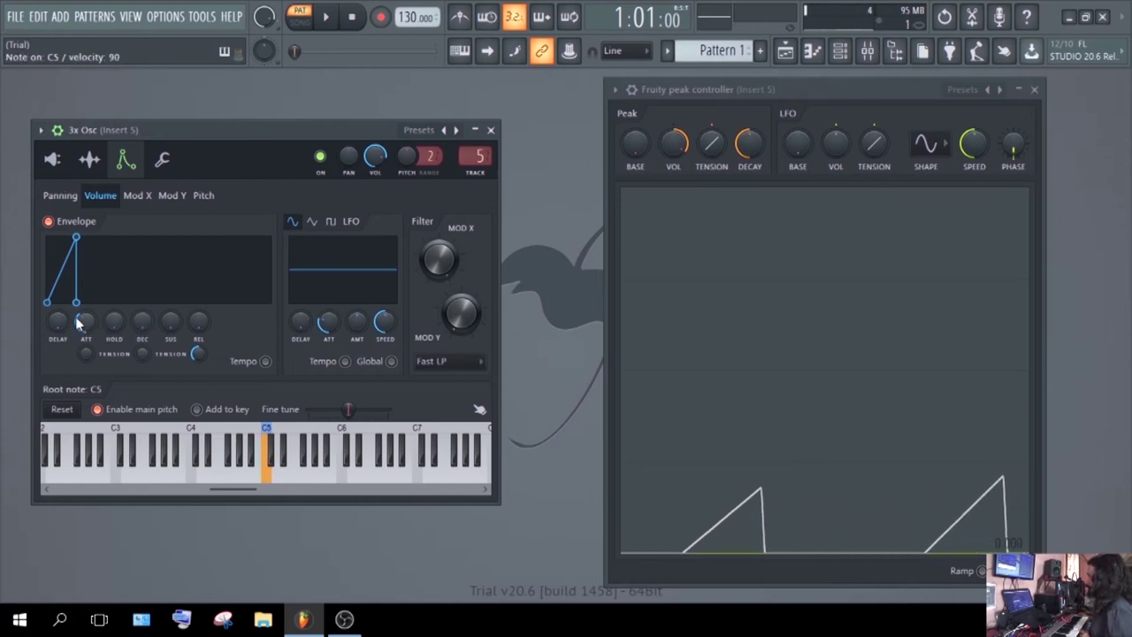
left_click_drag(78, 323, 141, 300)
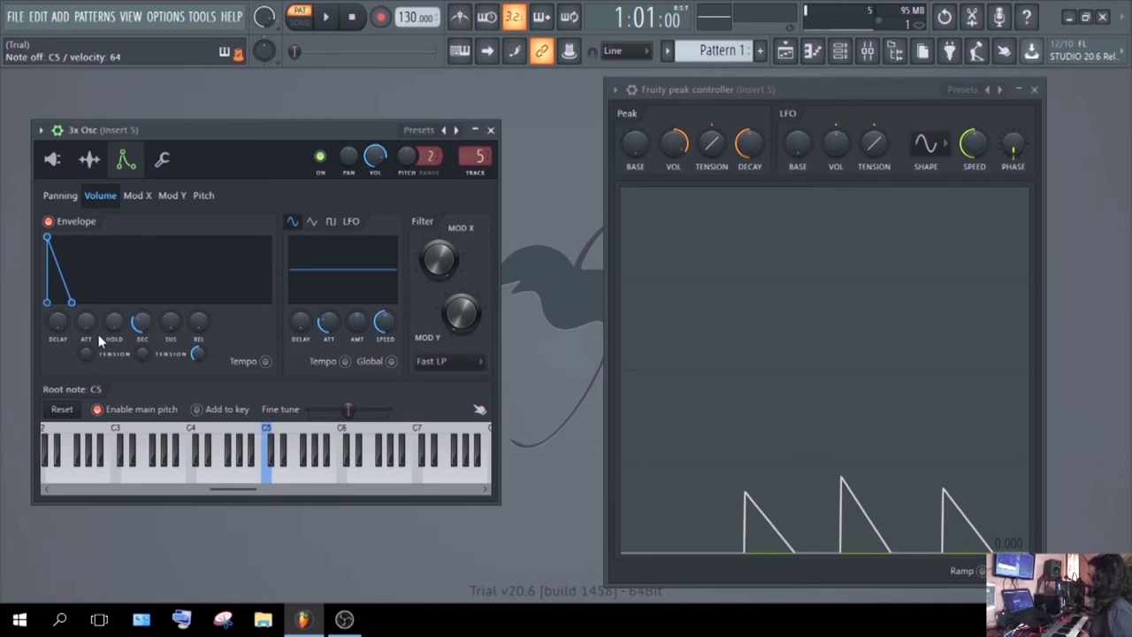
mouse_move(86, 327)
left_mouse_down()
mouse_move(86, 313)
mouse_move(85, 329)
left_mouse_up()
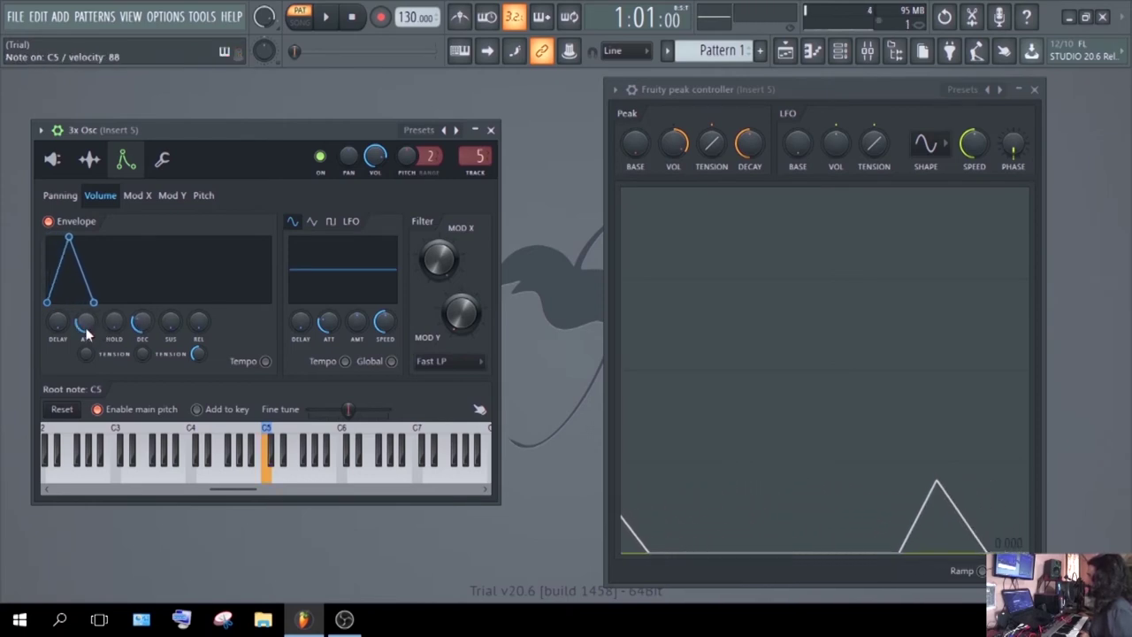
left_click_drag(84, 325, 82, 336)
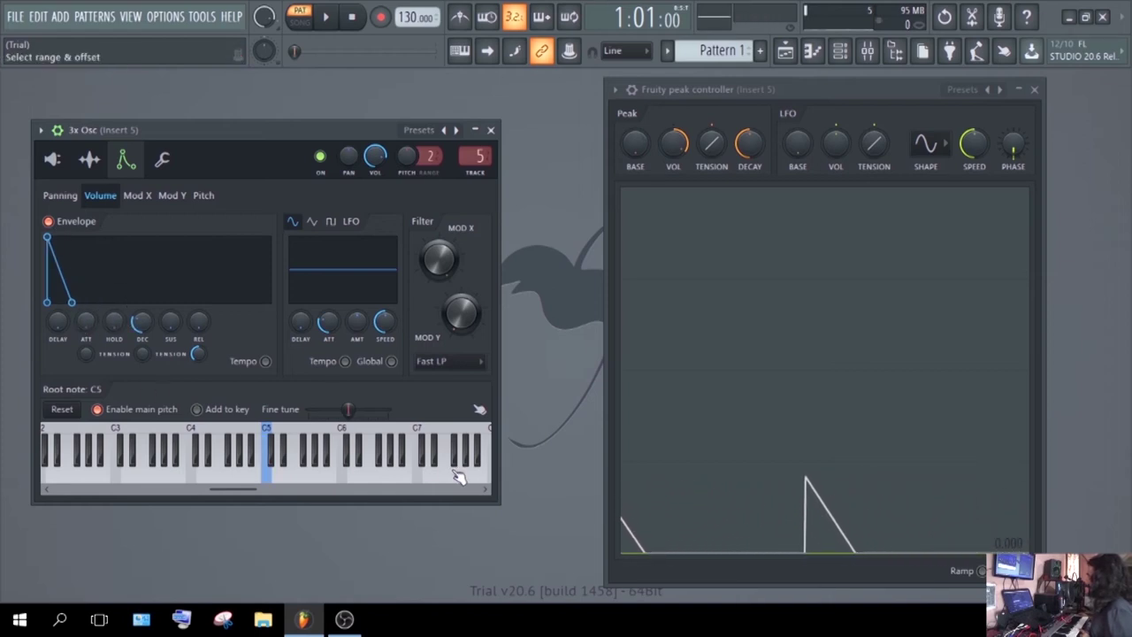
Test the volume envelope with only a raised sustain level, then with only a release time, resetting each to zero.
left_click_drag(141, 323, 171, 327)
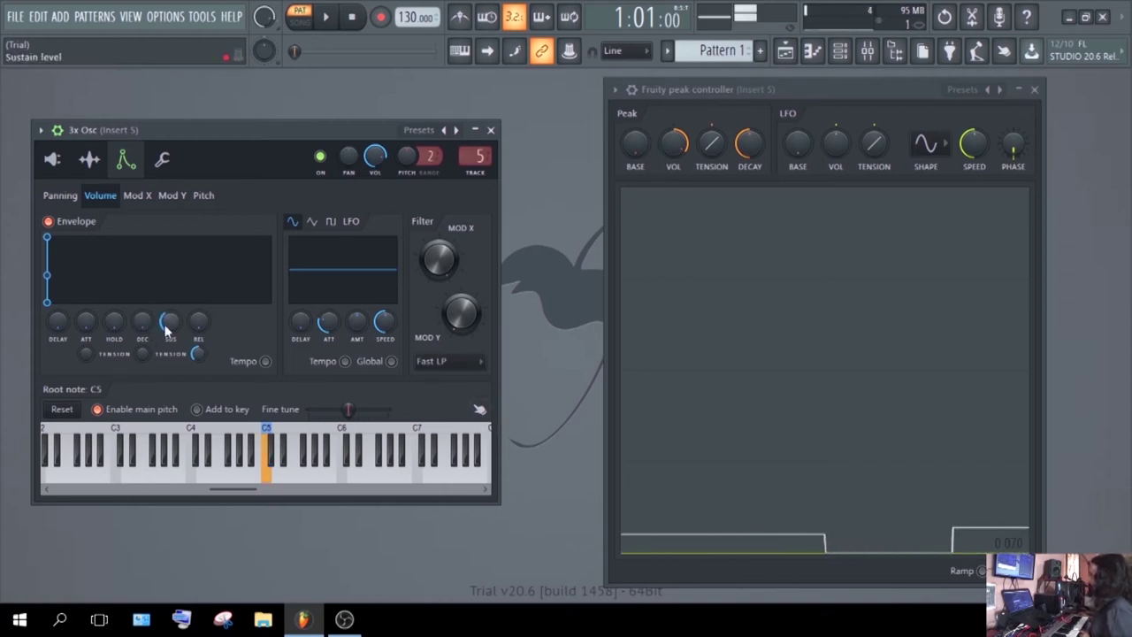
left_click_drag(166, 322, 168, 371)
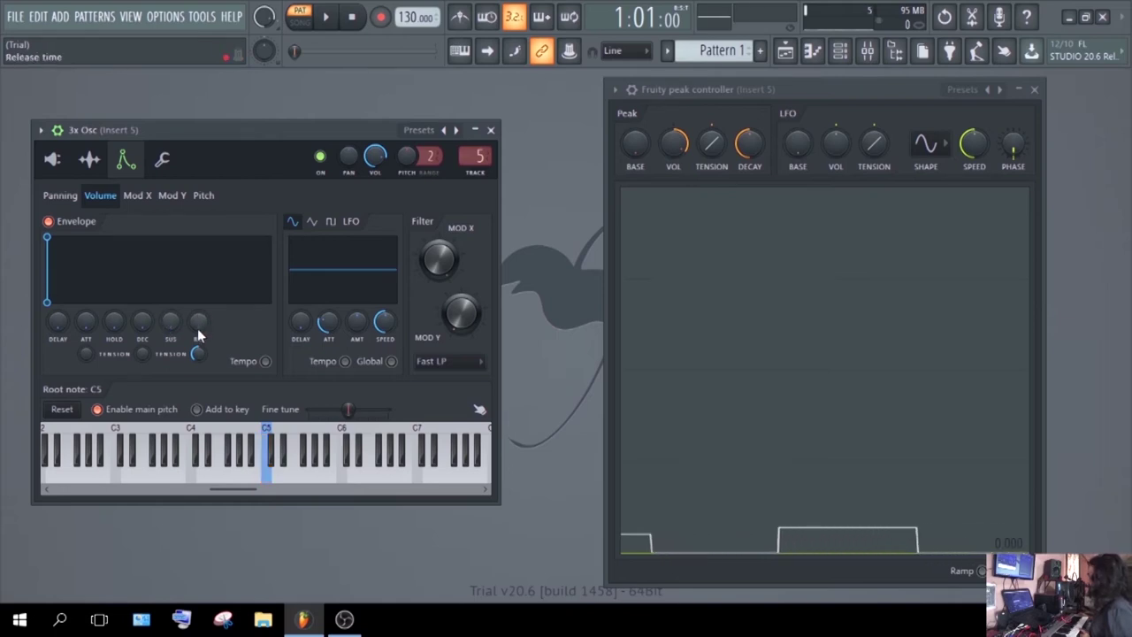
left_click_drag(197, 328, 199, 320)
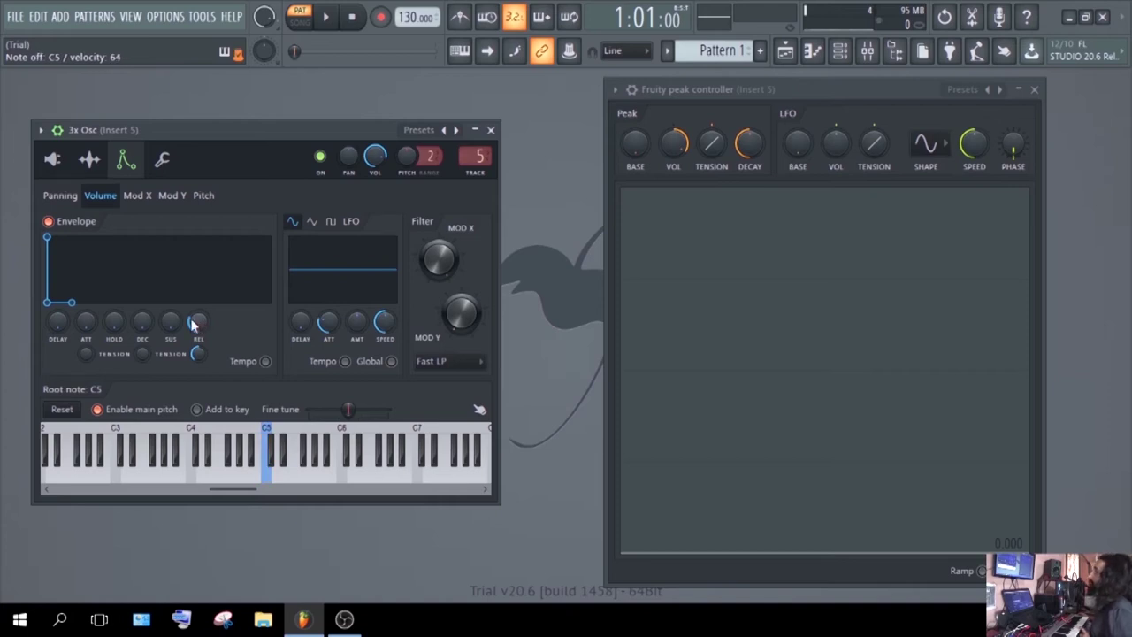
left_click_drag(199, 320, 199, 334)
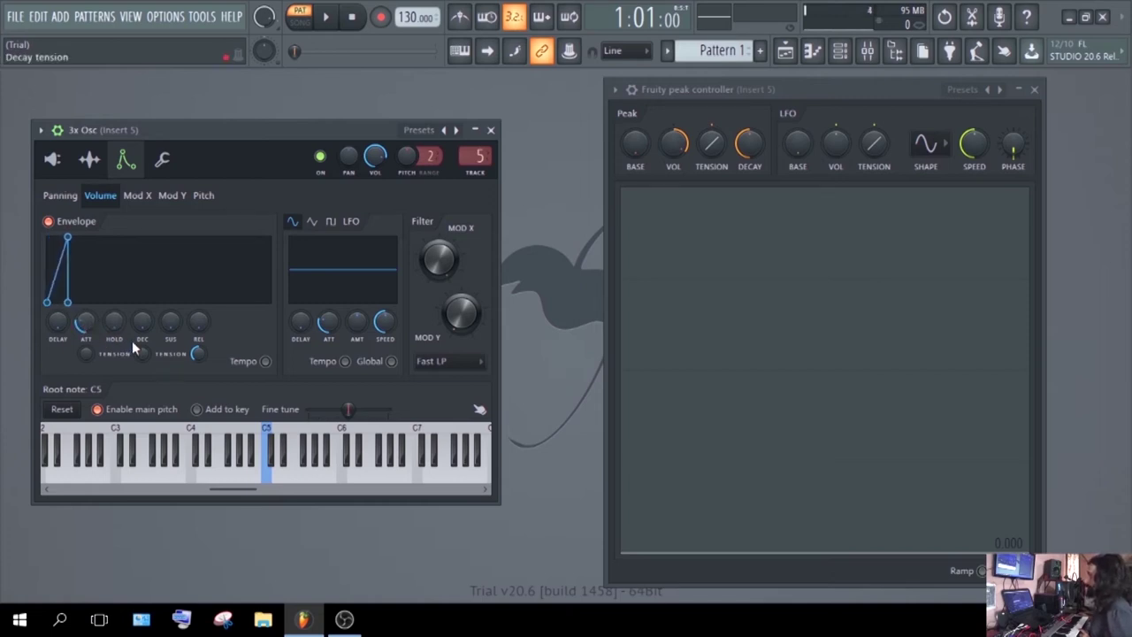
Complete the volume envelope with a short decay, moderate sustain and medium release, comparing it with the release removed and restored.
left_click_drag(140, 324, 197, 321)
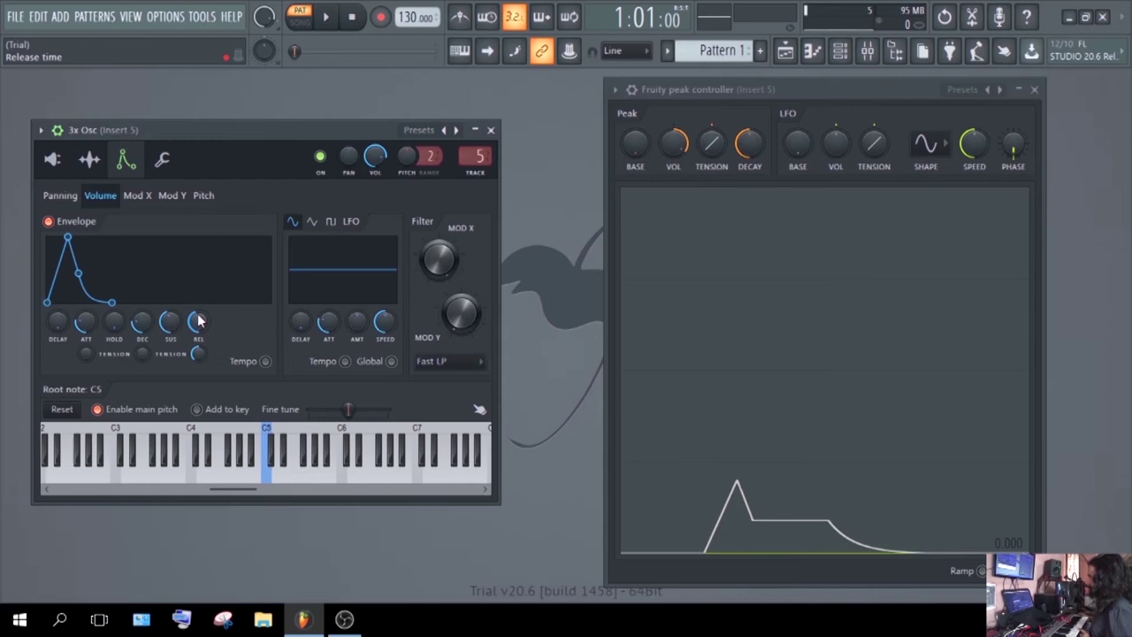
scroll(197, 321, "down", 5)
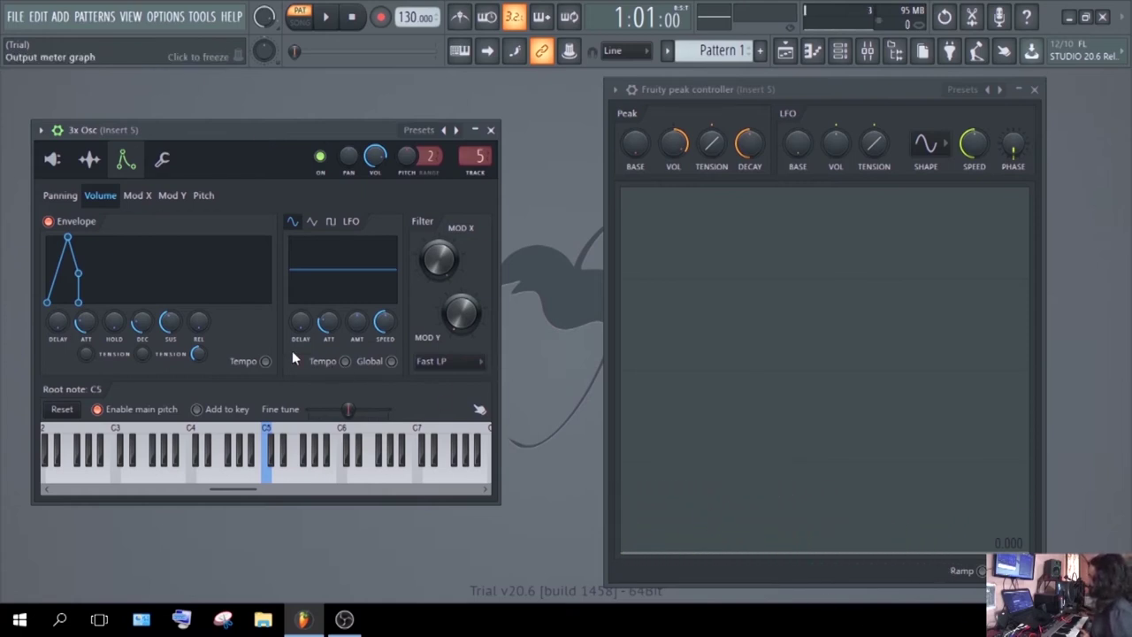
key("z")
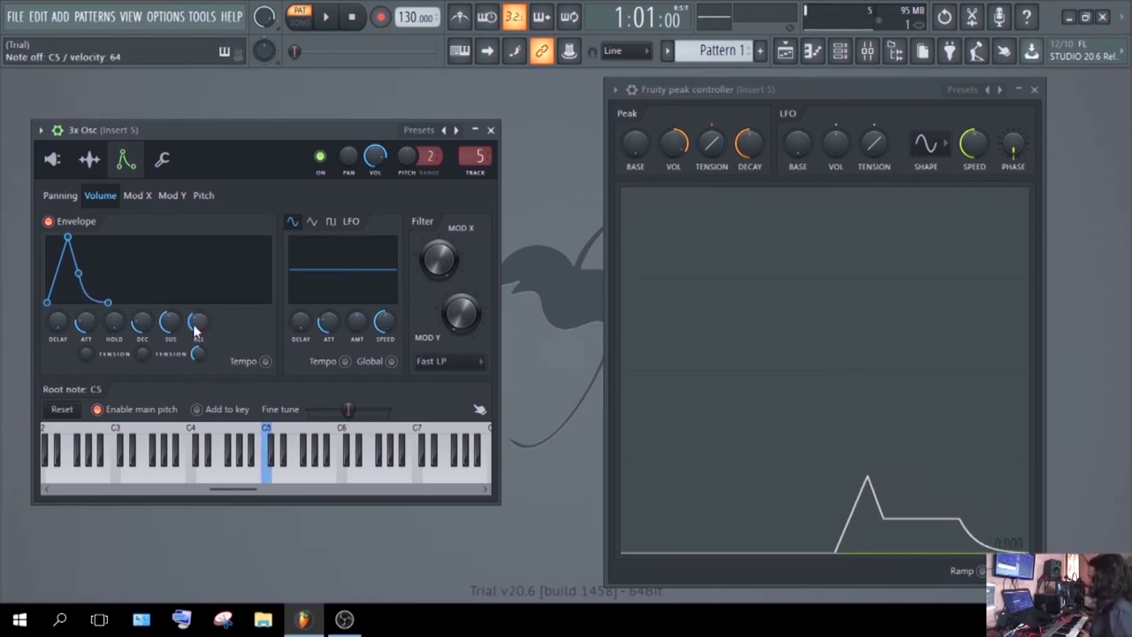
Compare the attack-and-decay volume envelope with zero sustain and with a low sustain level, keeping the release at zero.
left_click_drag(169, 324, 169, 328)
key("z")
key("z")
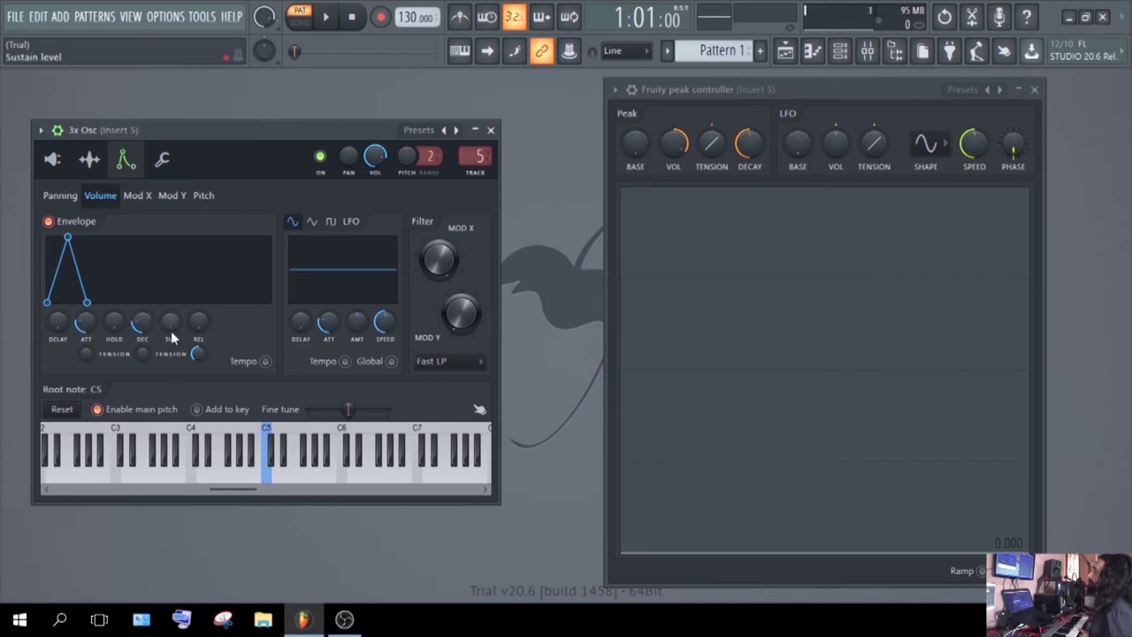
left_click_drag(170, 325, 171, 331)
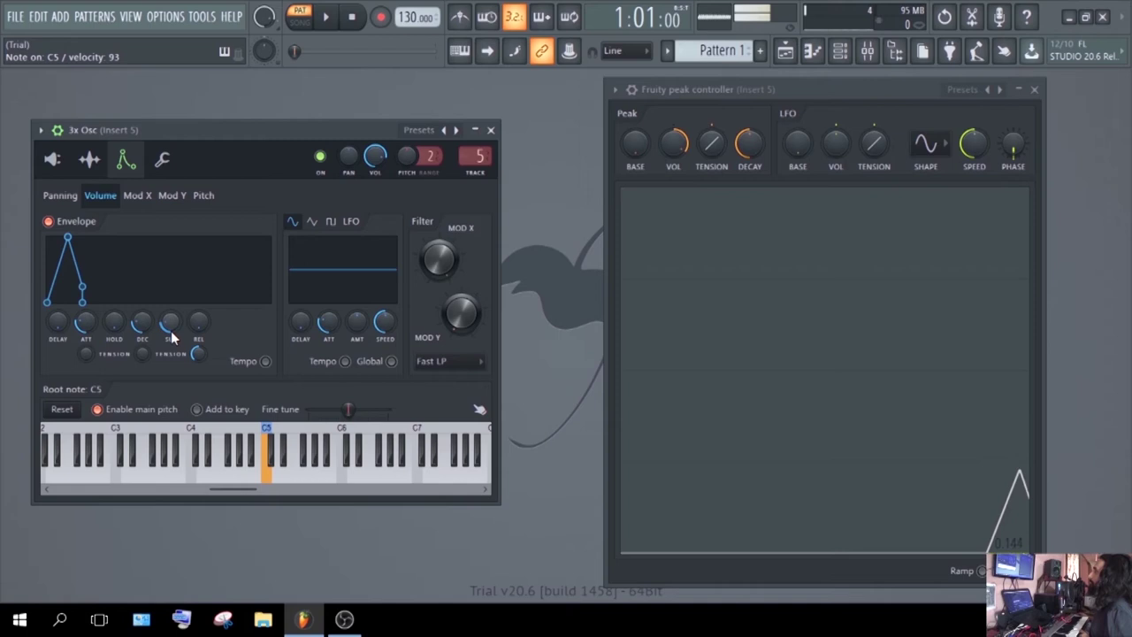
left_click_drag(167, 334, 167, 354)
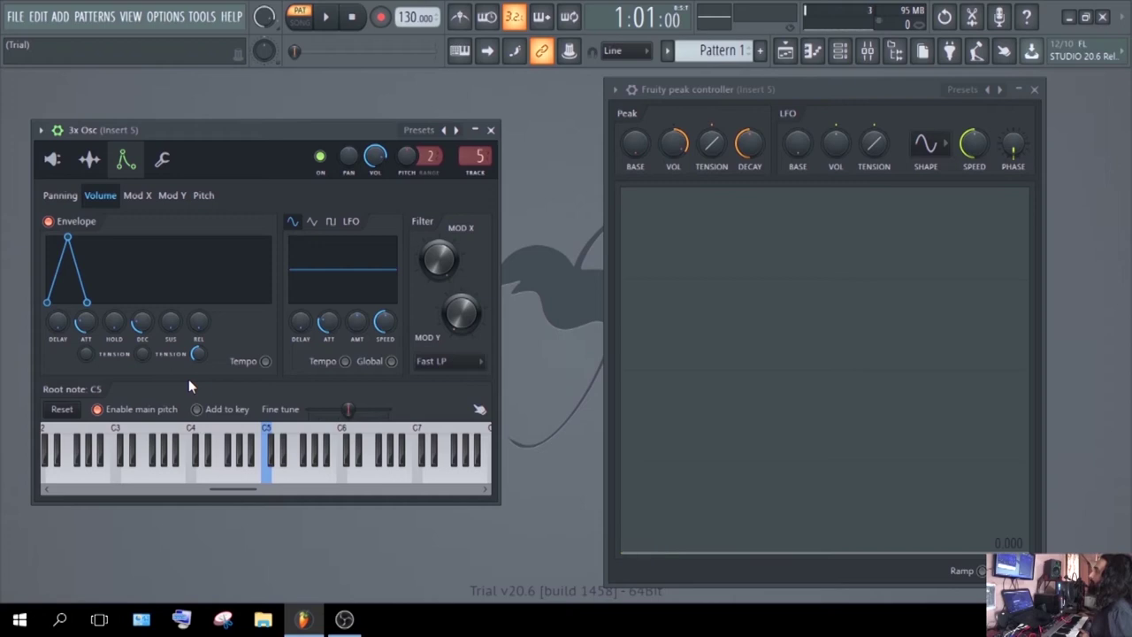
Remove the decay, raise the sustain to about one third with a medium release, and compare a short attack with none.
left_click_drag(141, 322, 141, 345)
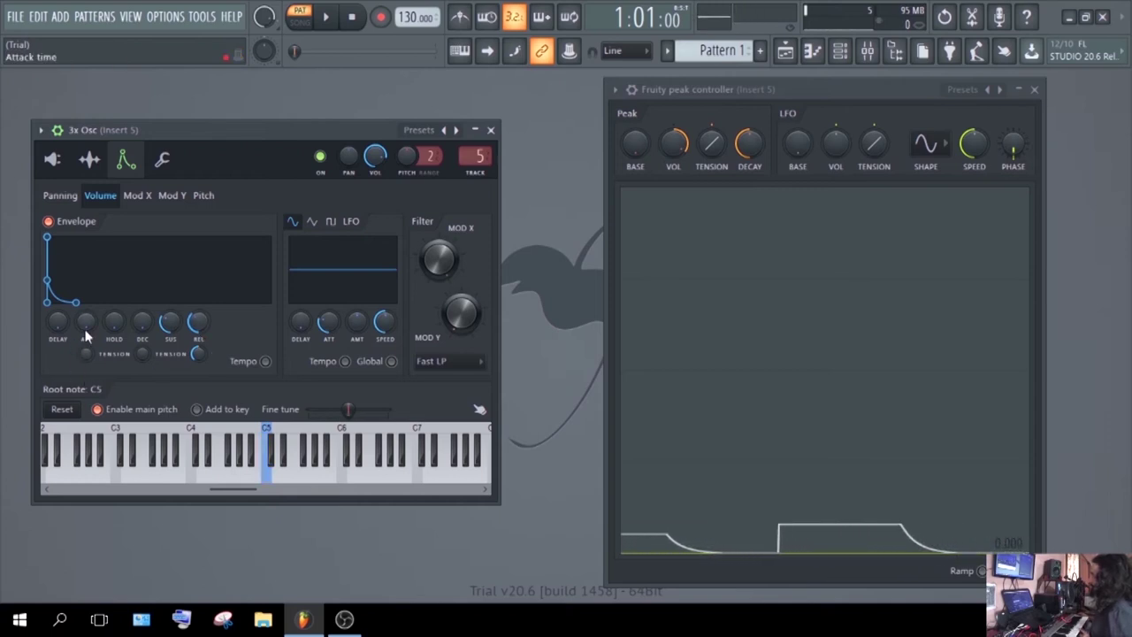
scroll(86, 323, "up", 3)
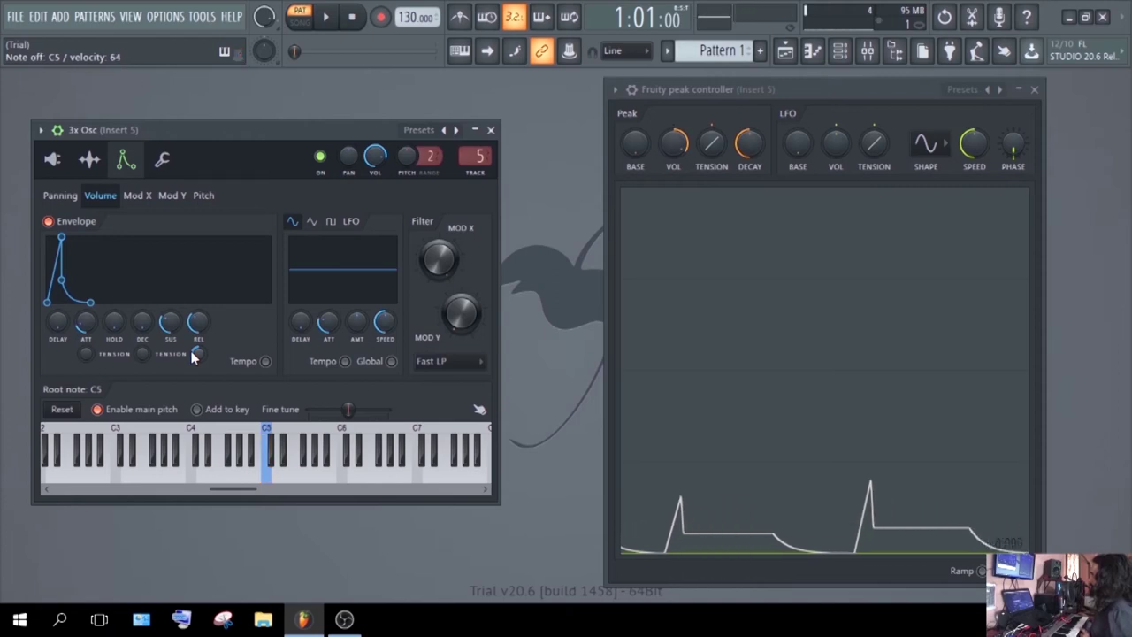
left_click_drag(86, 324, 83, 348)
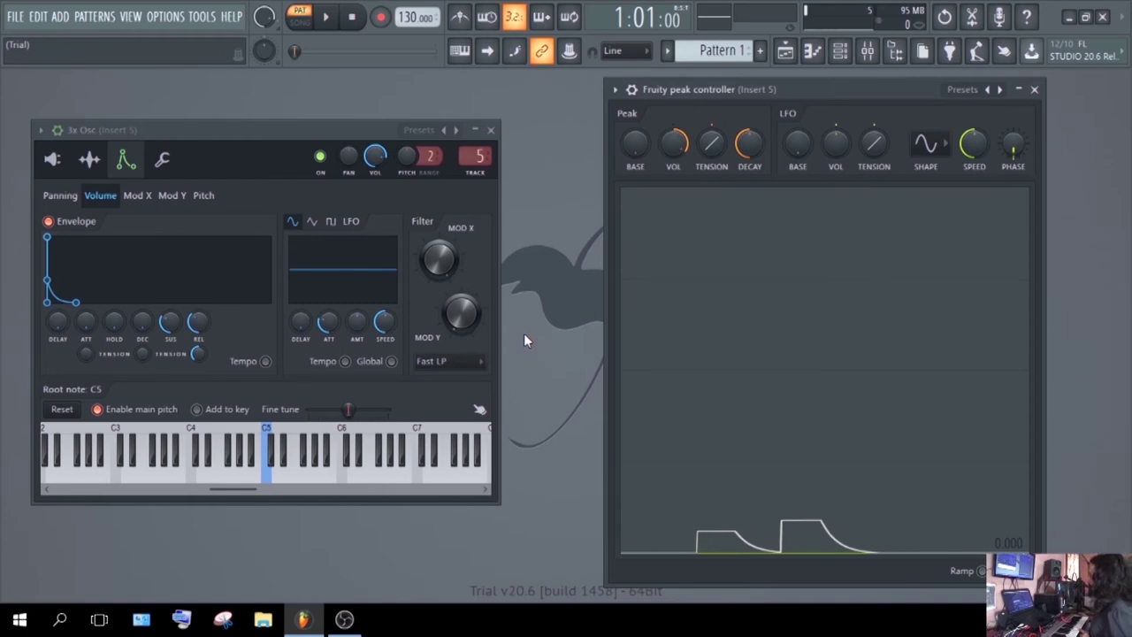
Lower the sustain to about one quarter, shorten the release, and add a short attack and decay to the volume envelope.
left_click_drag(196, 321, 197, 340)
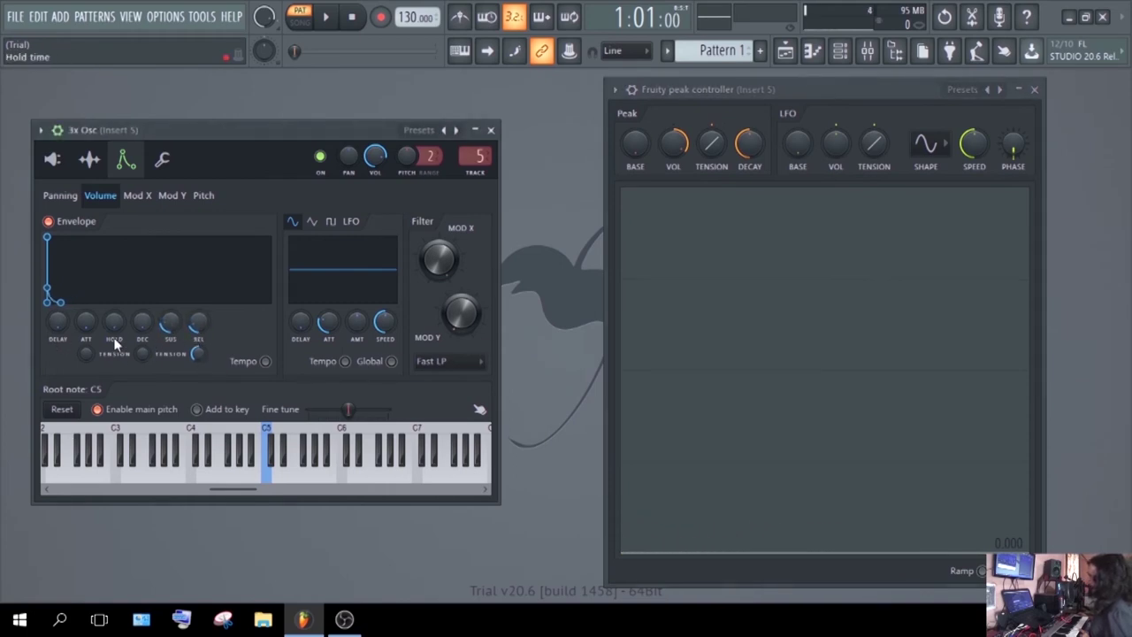
scroll(86, 324, "up", 5)
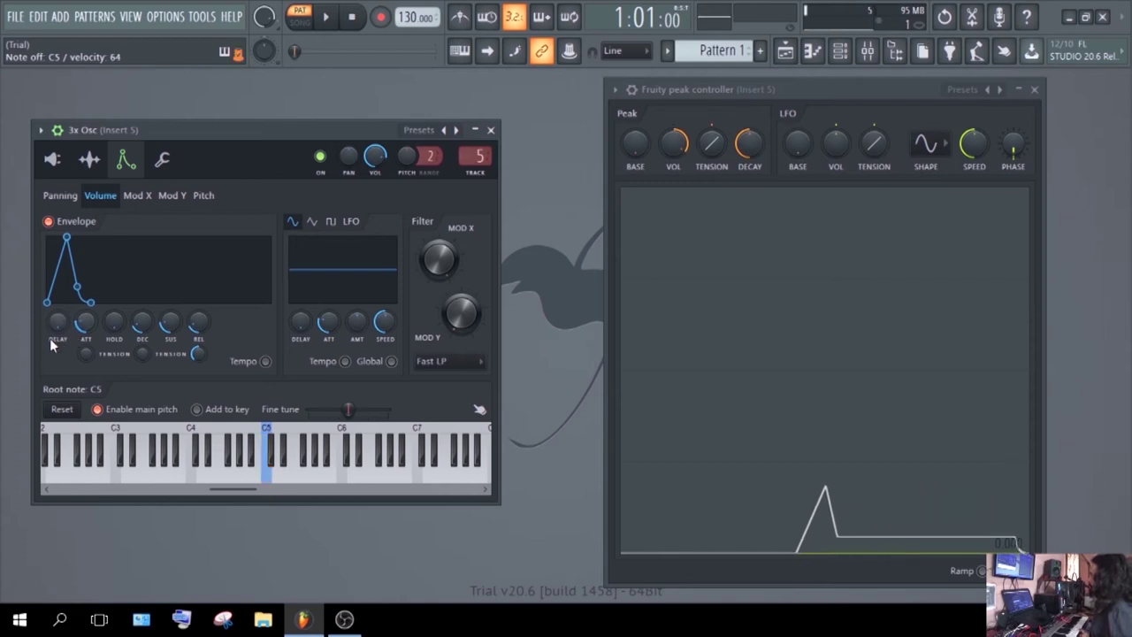
Try short and longer predelay times on the volume envelope, add and remove a hold time, and reset the predelay to zero.
left_click_drag(63, 334, 63, 319)
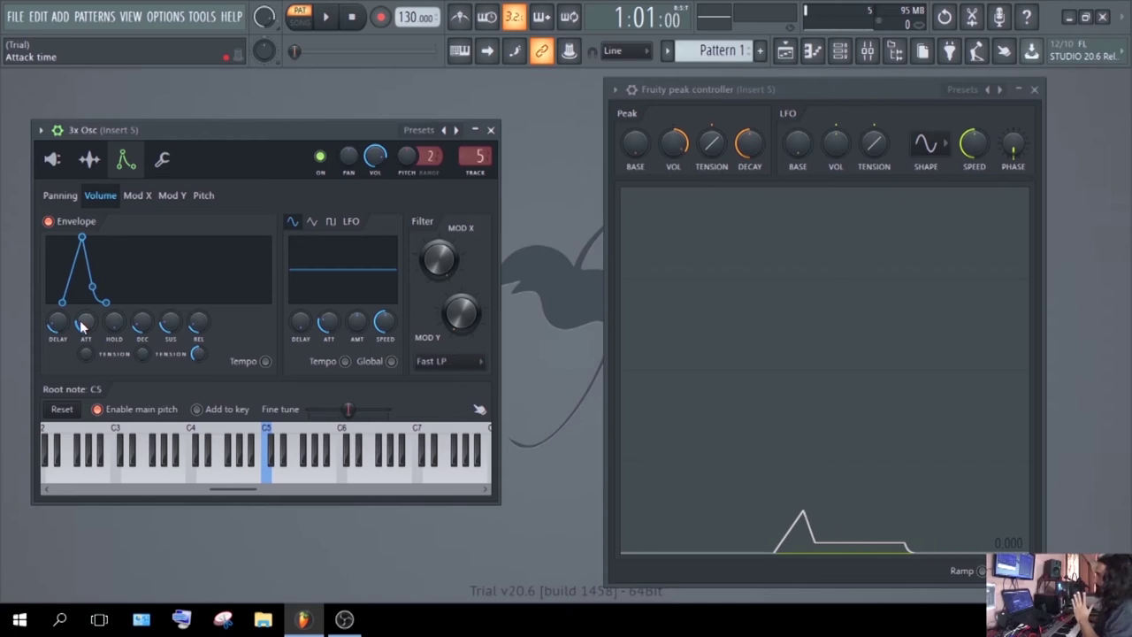
left_click_drag(58, 333, 35, 351)
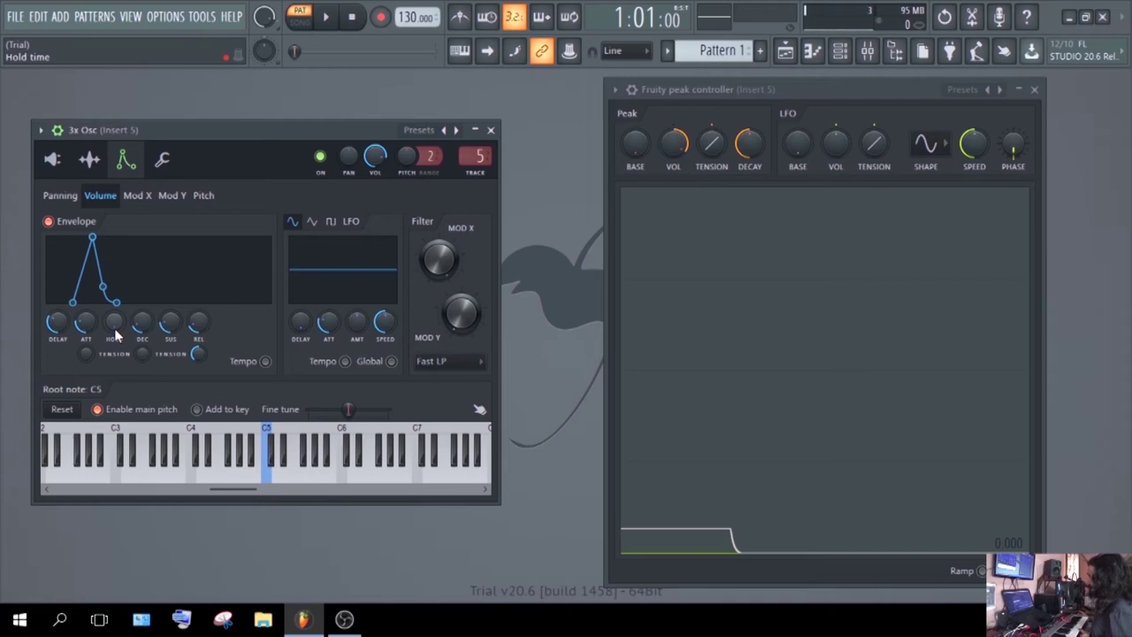
left_click_drag(114, 328, 53, 325)
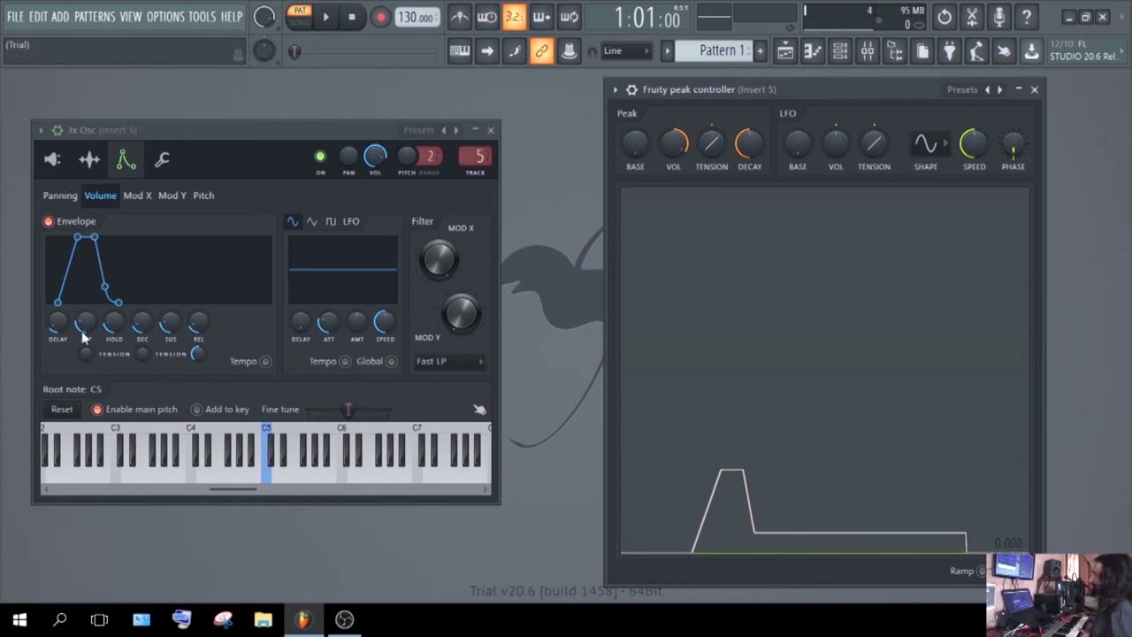
left_click_drag(114, 324, 114, 349)
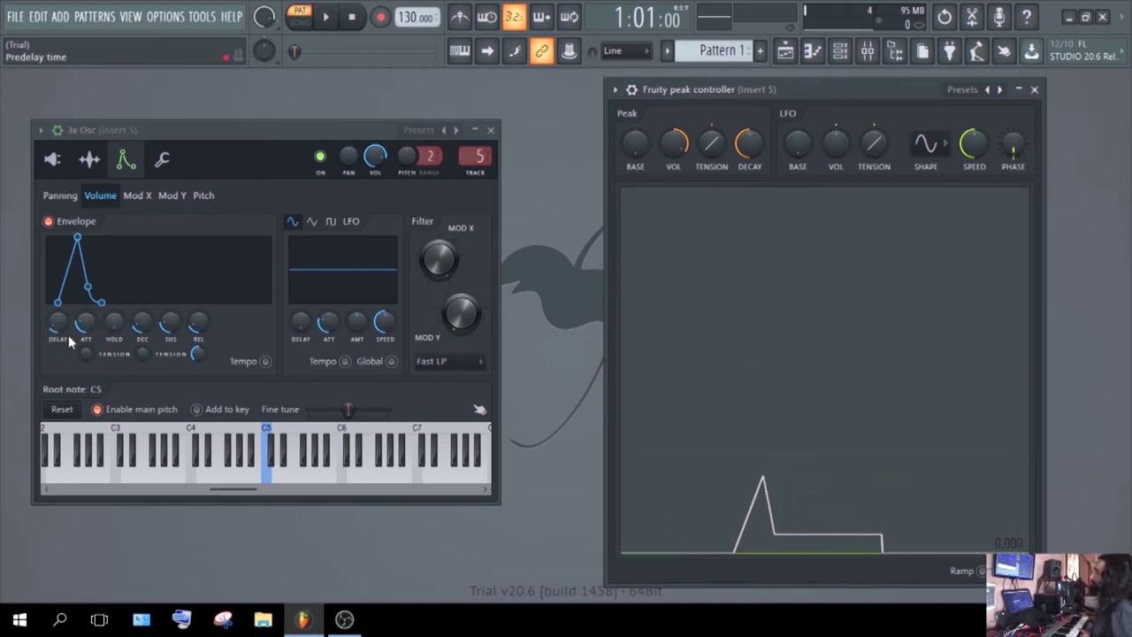
left_click_drag(70, 343, 71, 358)
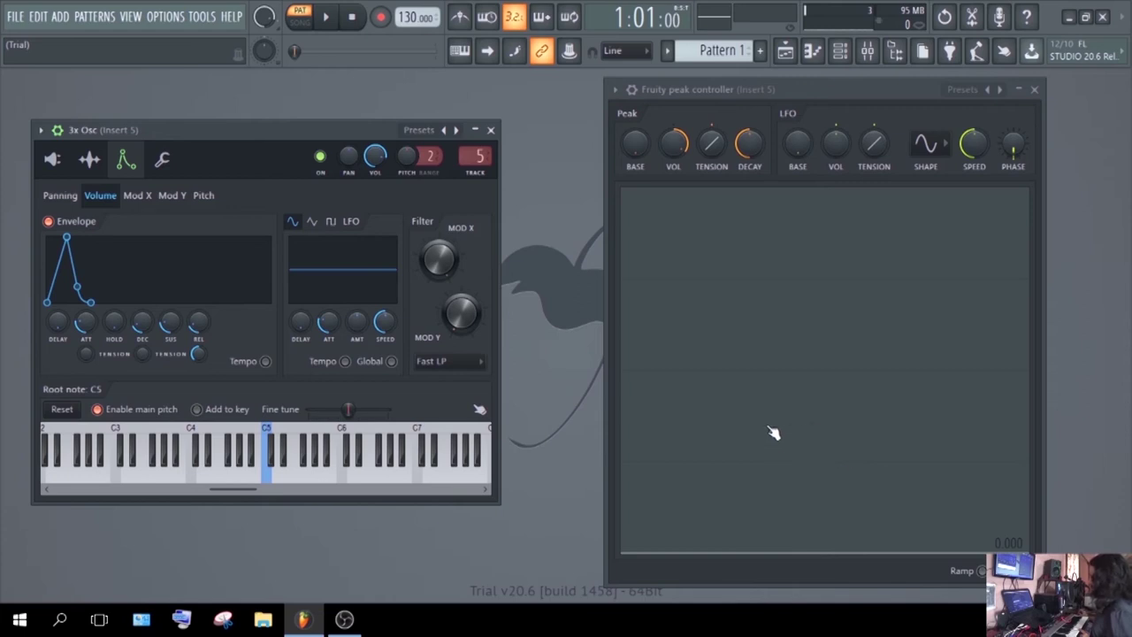
Compare the volume envelope with a short hold time and with no hold, leaving the predelay at zero.
left_click_drag(113, 323, 114, 305)
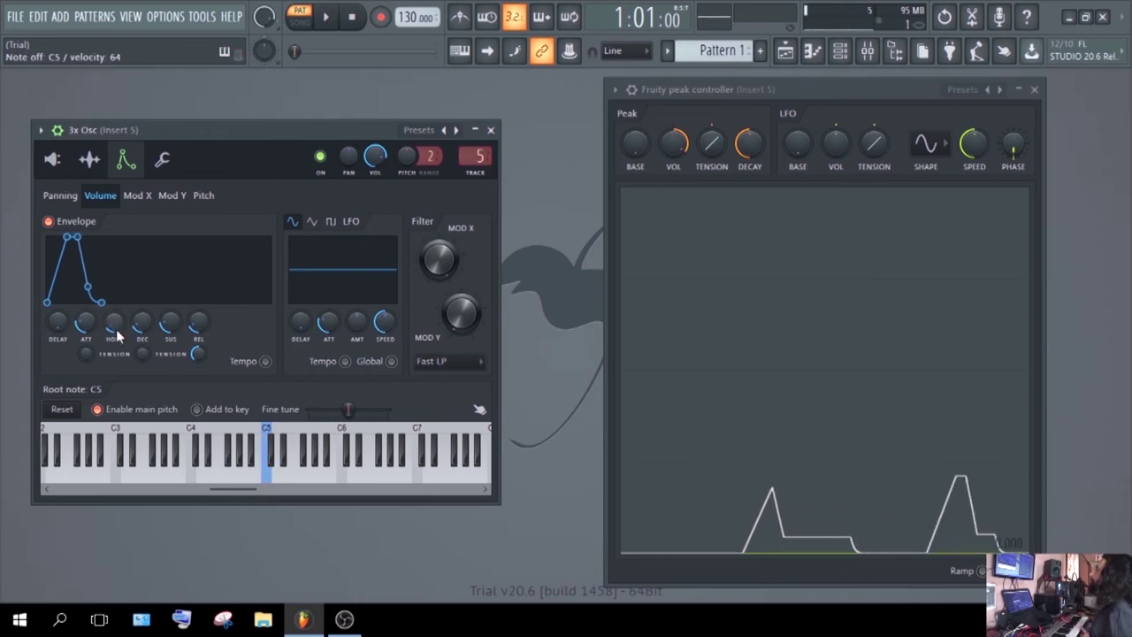
left_click_drag(113, 322, 111, 332)
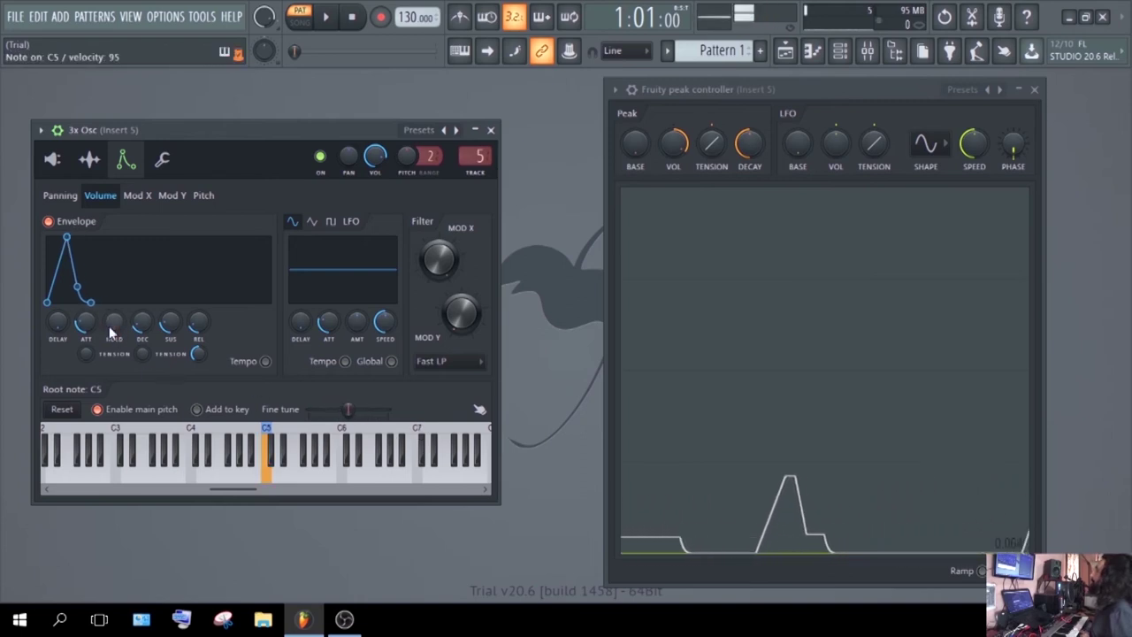
scroll(113, 334, "up", 5)
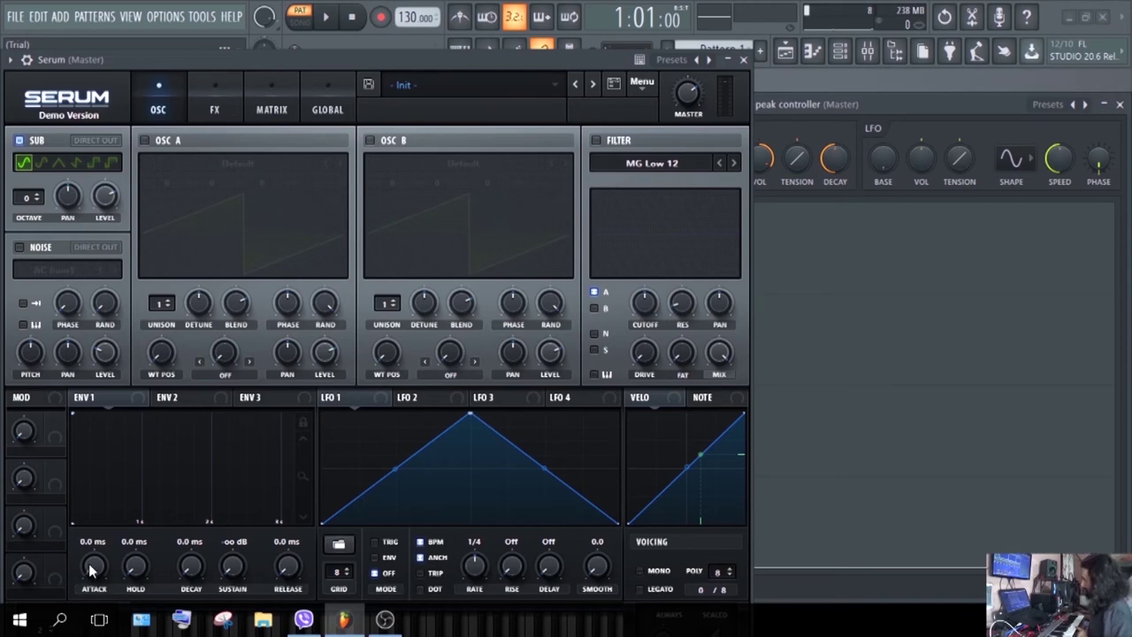
In Serum, set the ENV 1 attack to 469 ms and its decay to 1.24 s.
left_click_drag(90, 567, 81, 482)
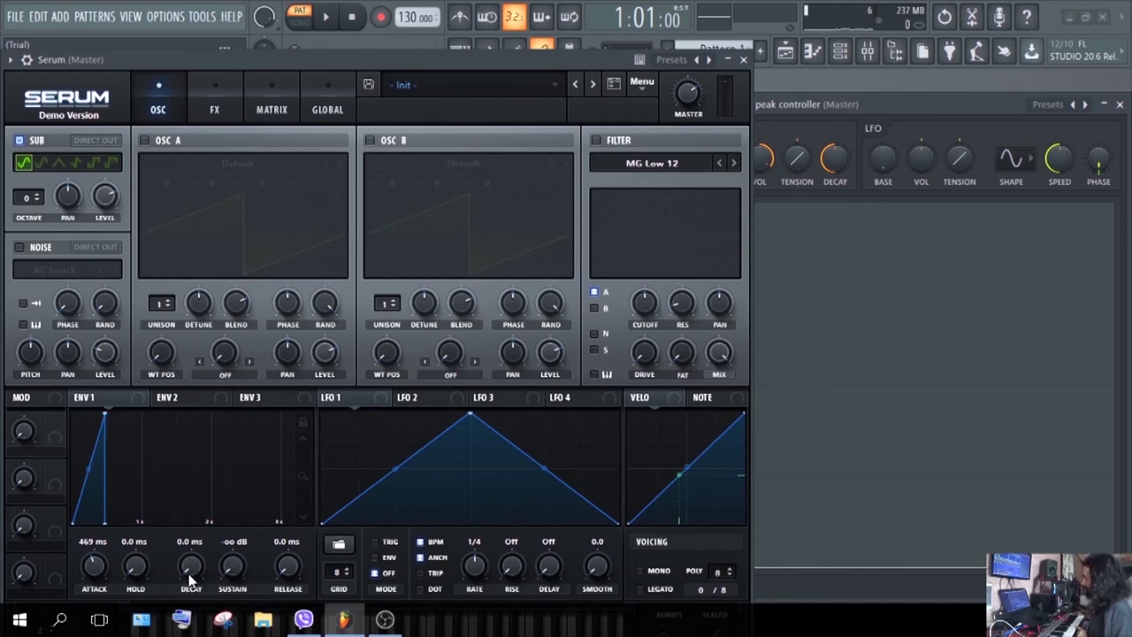
left_click_drag(182, 572, 194, 491)
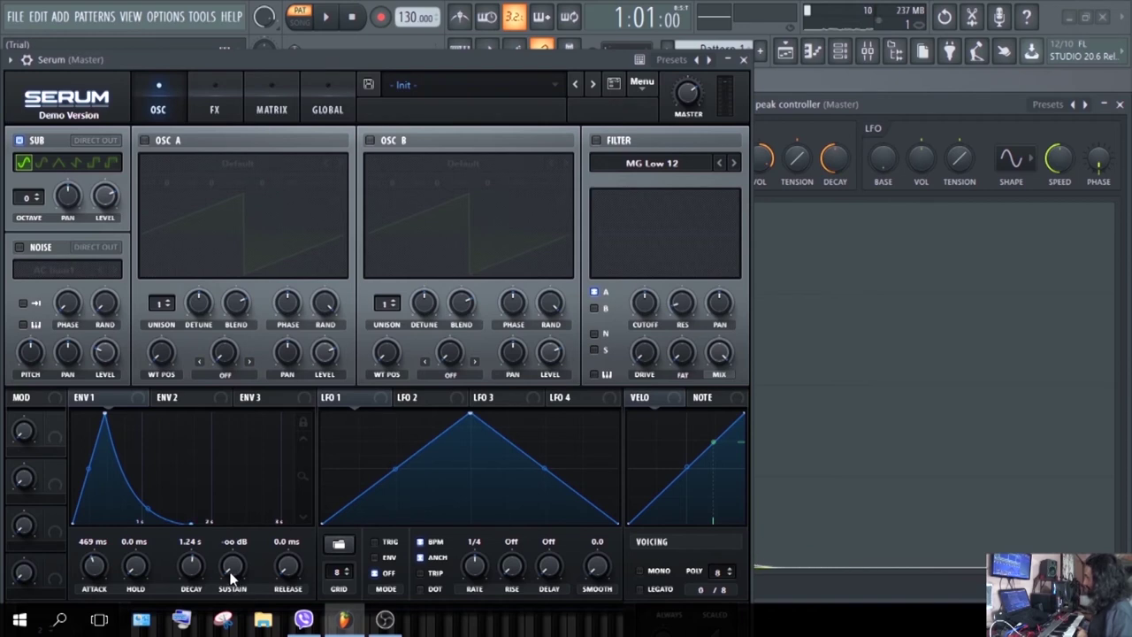
Try raising the ENV 1 sustain to -18.6 dB, and return it to minimum to compare the two.
left_click_drag(228, 575, 221, 549)
left_click_drag(219, 525, 206, 486)
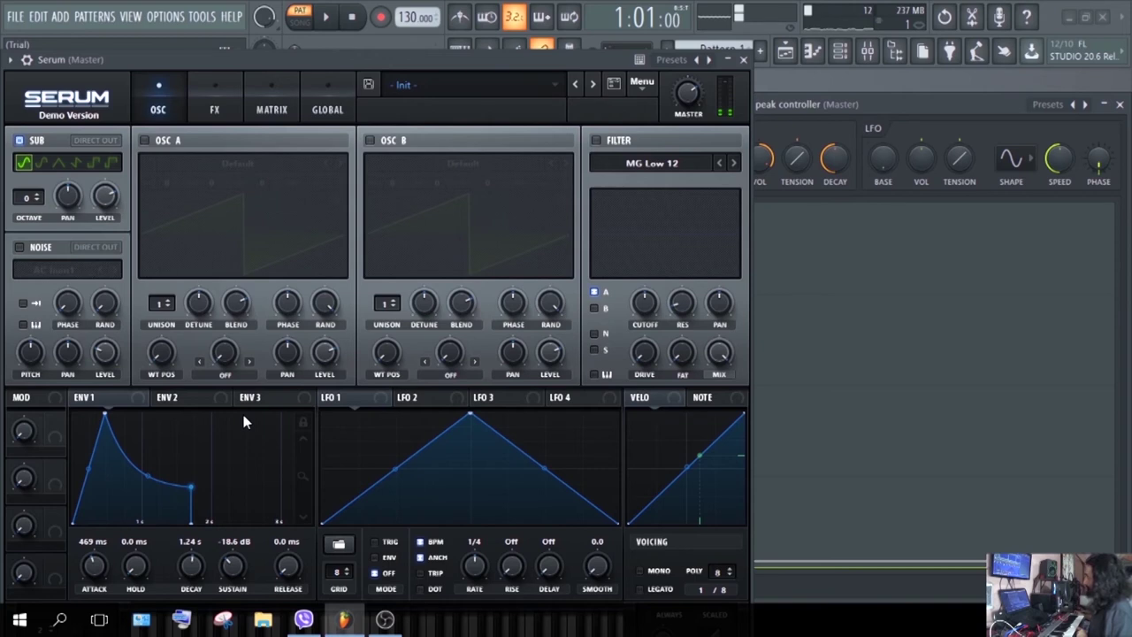
left_click_drag(239, 585, 235, 599)
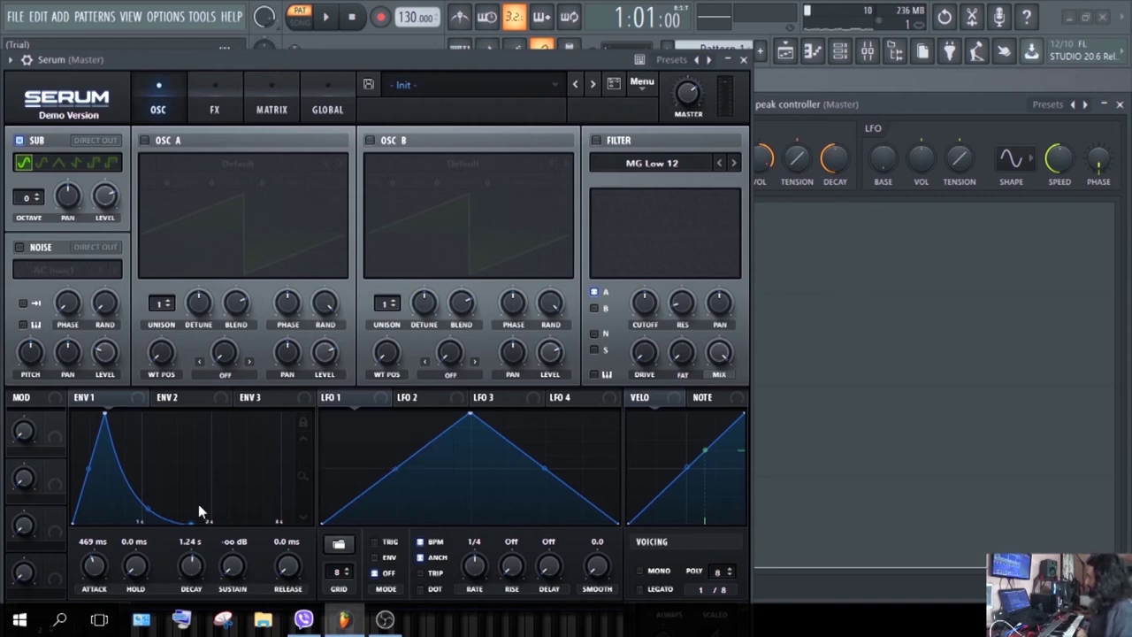
Set the ENV 1 sustain to -19.5 dB and compare a release of 875 ms with 0 ms.
left_click_drag(231, 570, 226, 506)
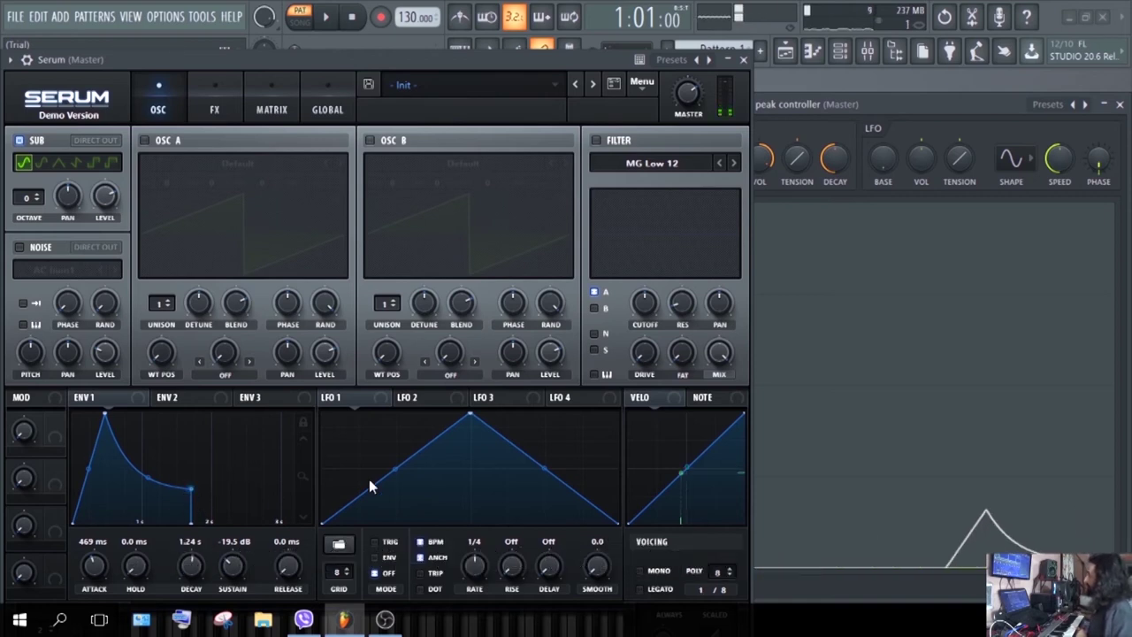
left_click_drag(281, 579, 288, 489)
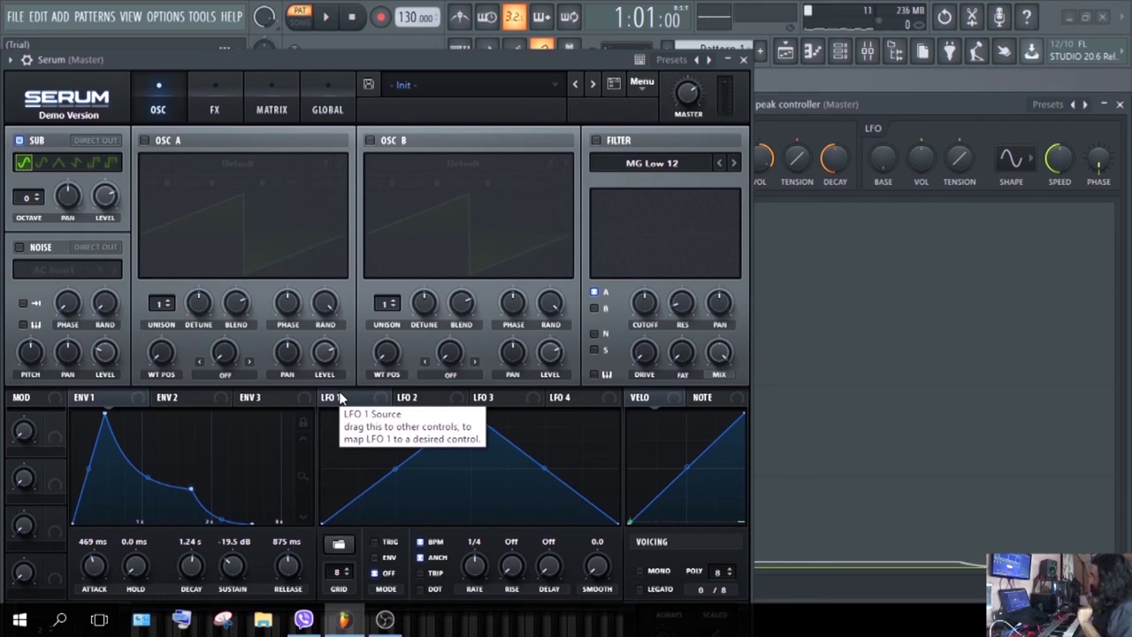
left_click_drag(299, 566, 298, 619)
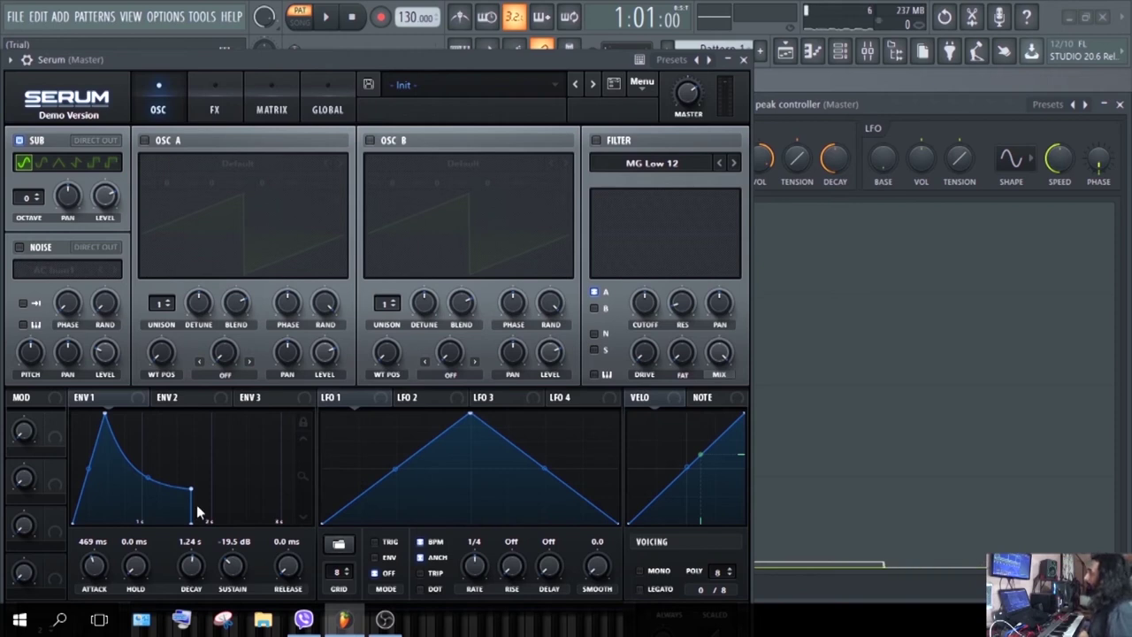
Try ENV 1 hold times of 573 ms and 2.33 s, with the decay at 0 ms and the sustain at minimum.
left_click_drag(130, 571, 118, 424)
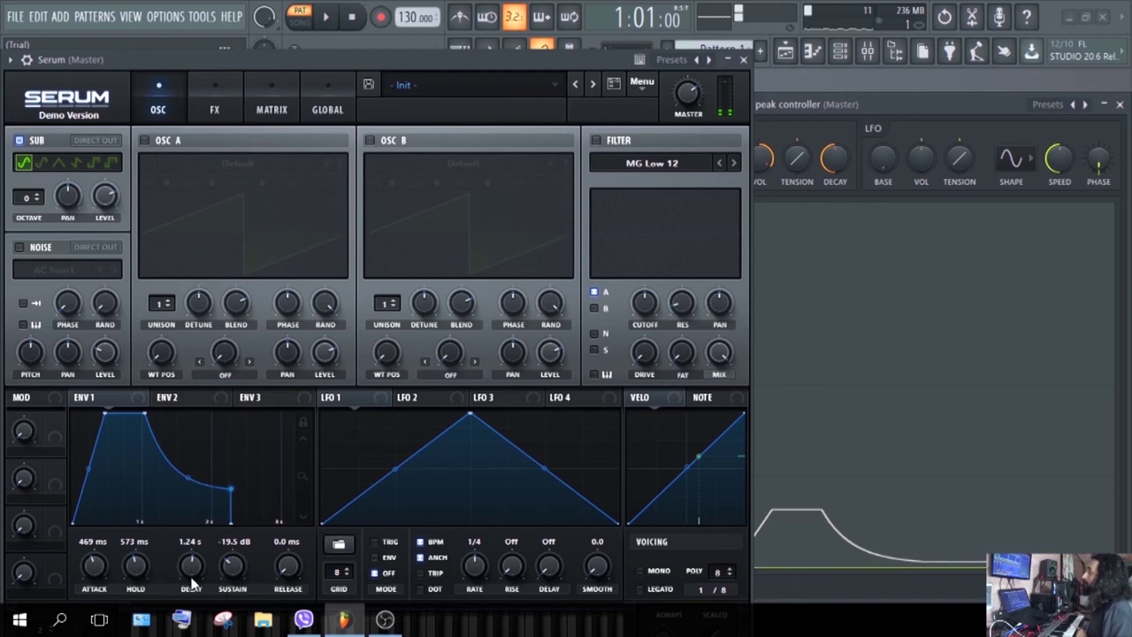
left_click_drag(195, 564, 194, 619)
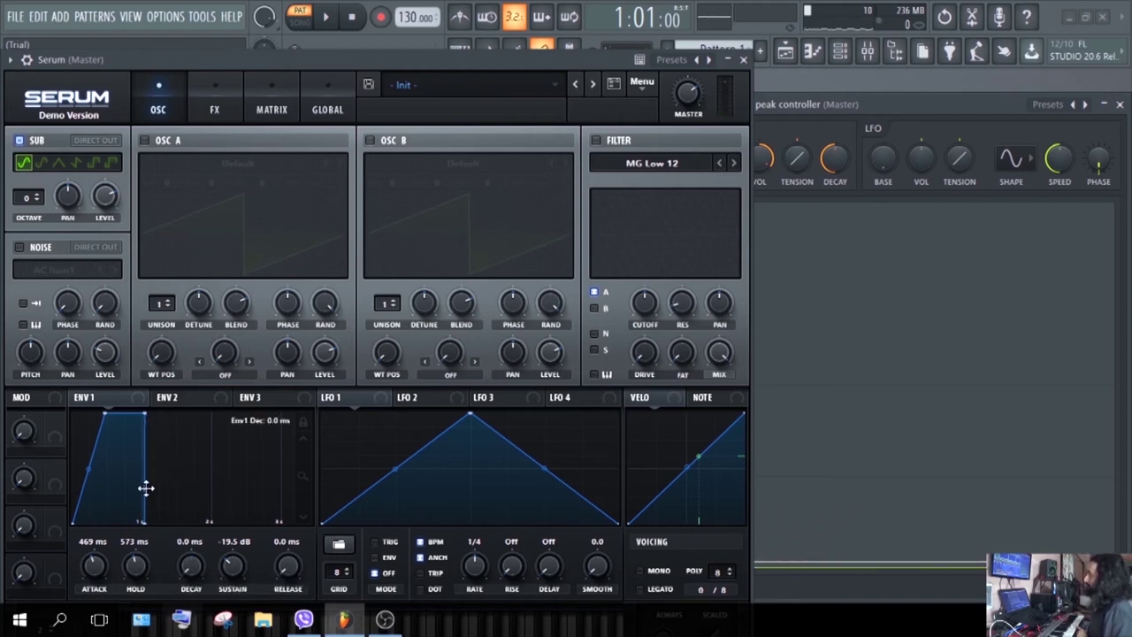
left_click_drag(235, 573, 235, 628)
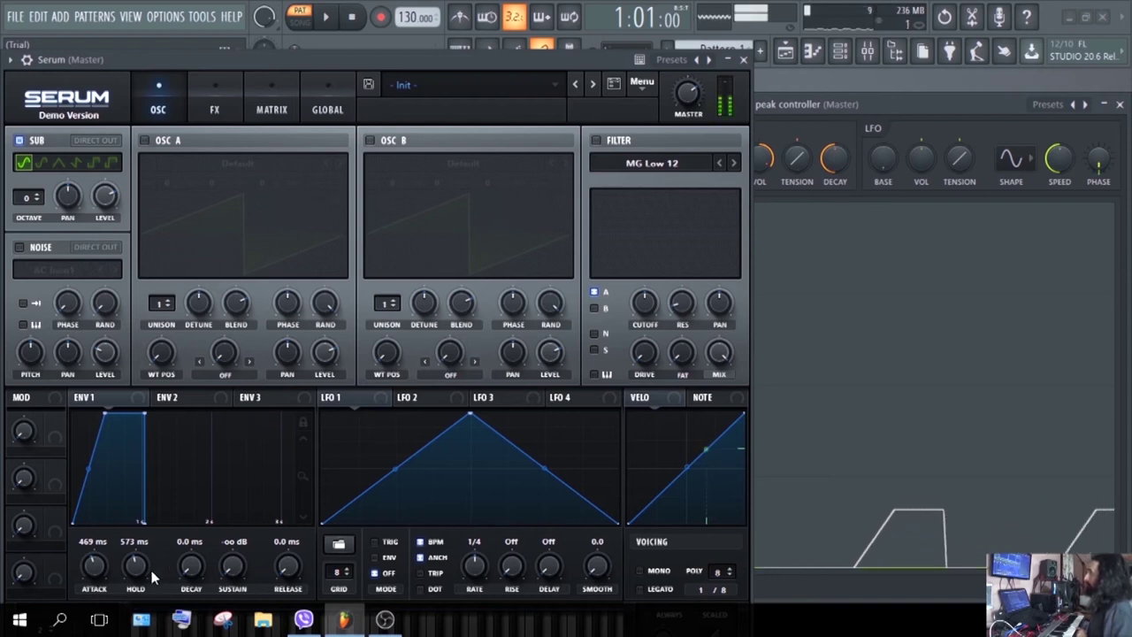
mouse_move(136, 564)
left_mouse_down()
mouse_move(139, 533)
mouse_move(143, 543)
left_mouse_up()
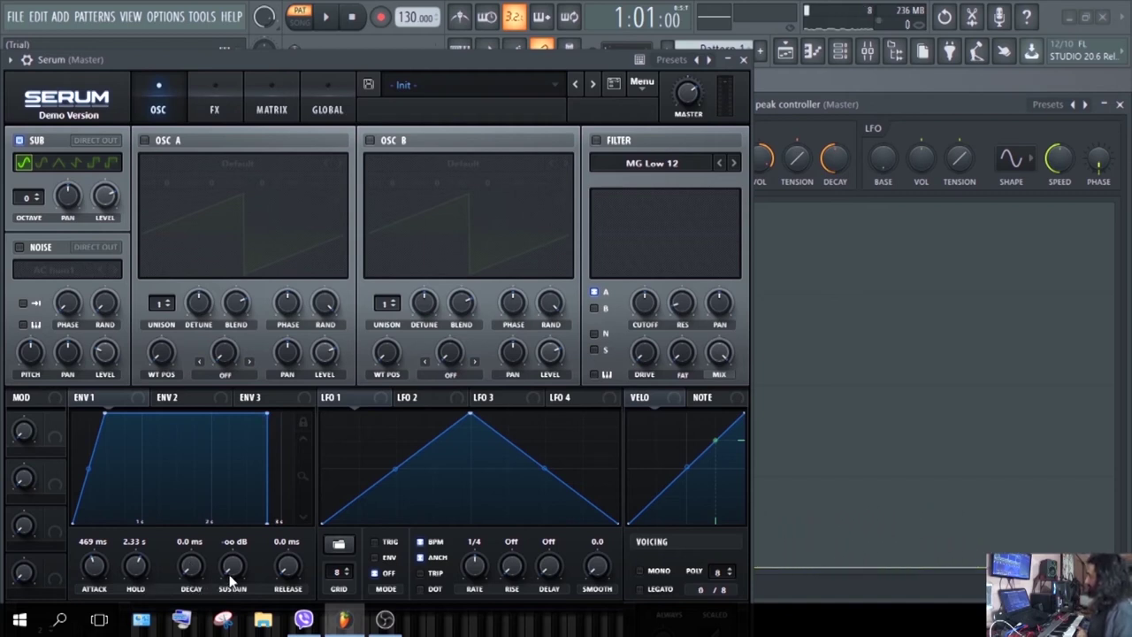
Set the ENV 1 sustain to -21.3 dB and try holds of 361 ms and 1.46 s before resetting the hold to zero.
left_click_drag(221, 525, 220, 522)
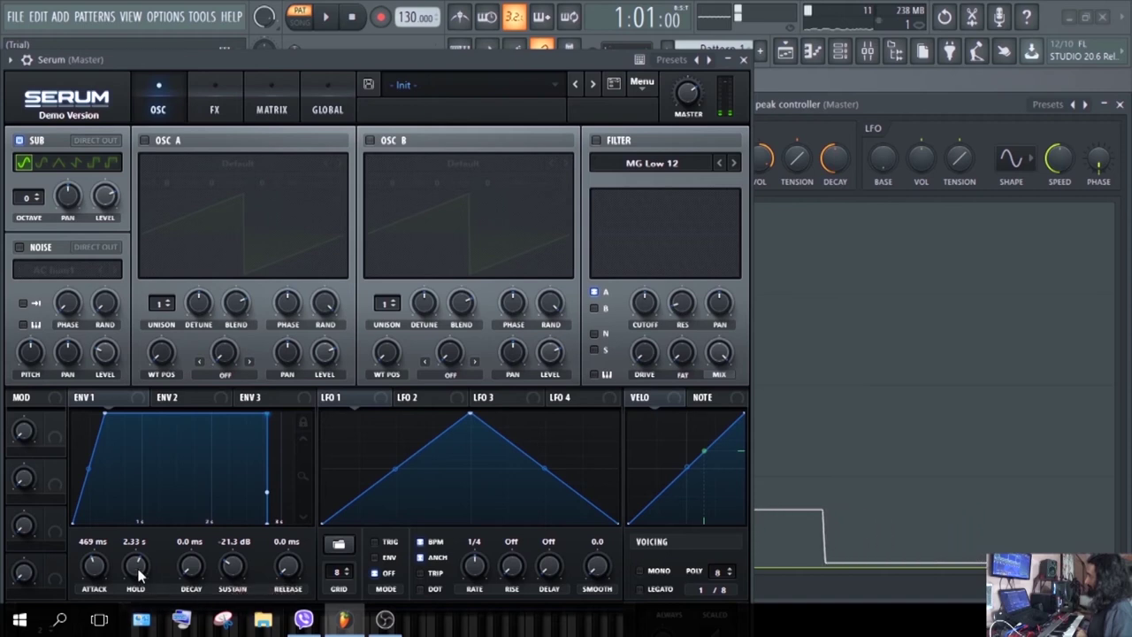
left_click_drag(137, 575, 144, 612)
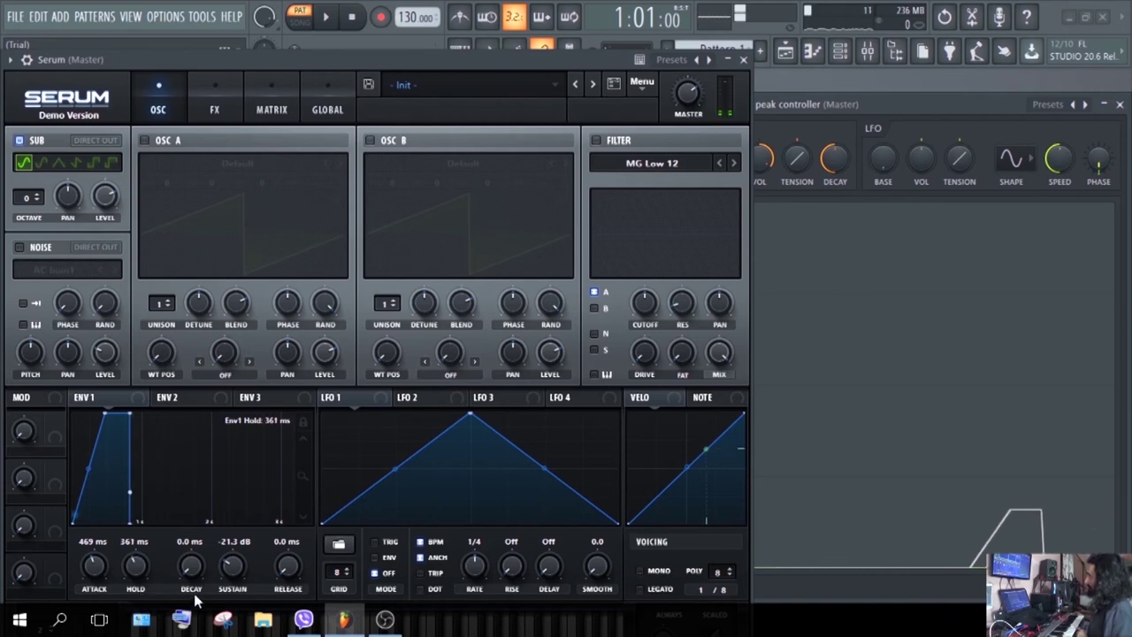
mouse_move(141, 557)
left_mouse_down()
mouse_move(141, 518)
mouse_move(146, 541)
left_mouse_up()
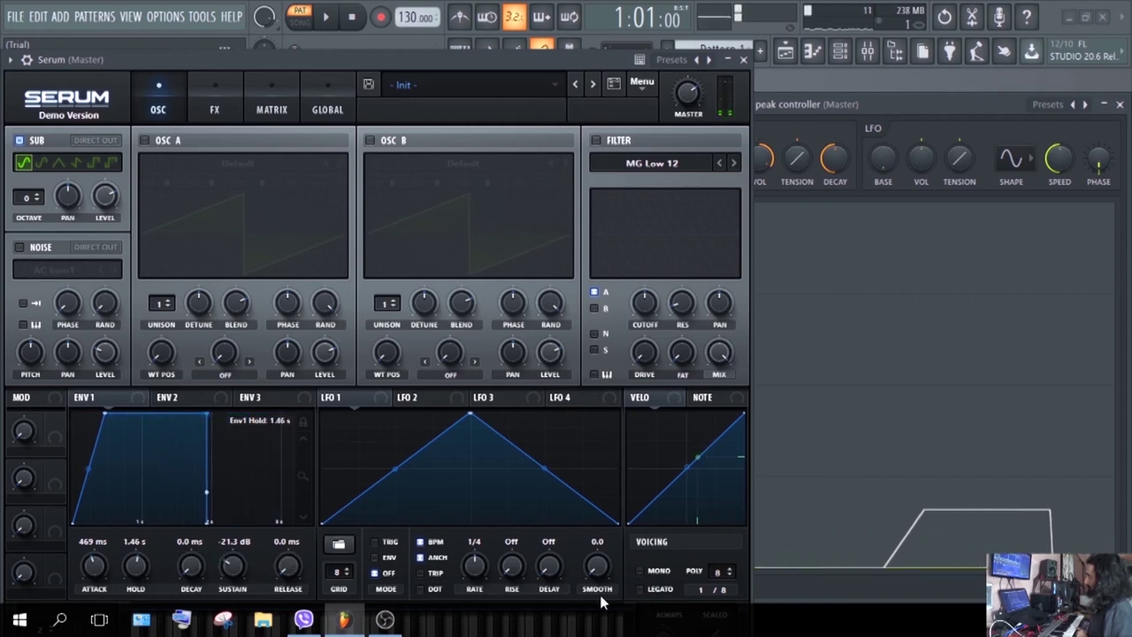
left_click_drag(135, 570, 135, 619)
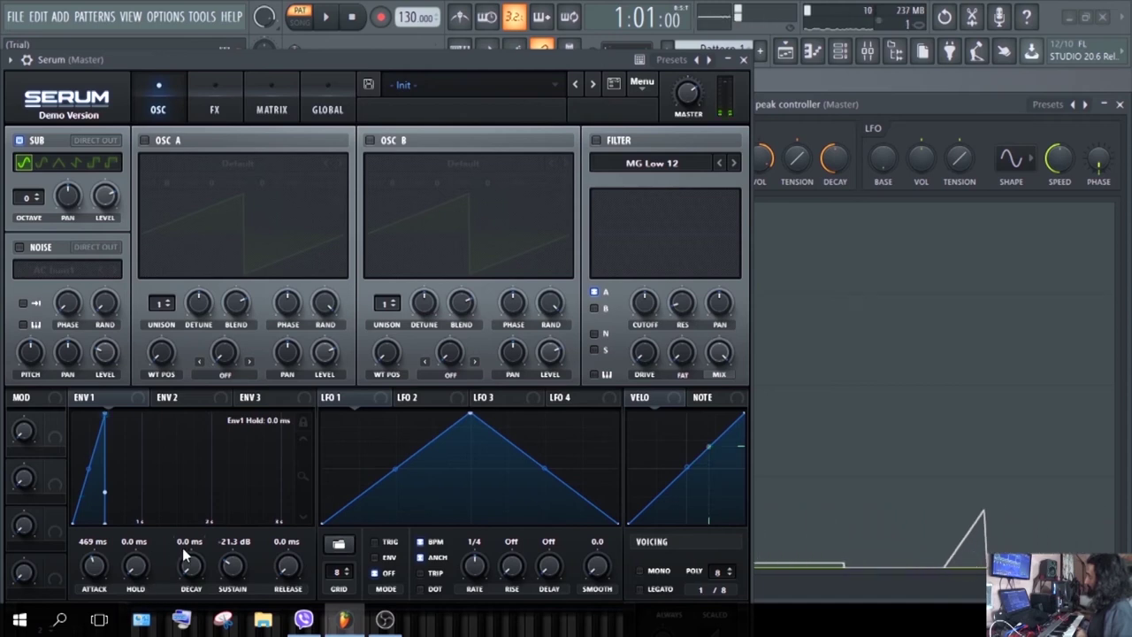
Give ENV 1 a decay of 663 ms, a release of 875 ms and an attack of 957 ms.
left_click_drag(184, 569, 200, 496)
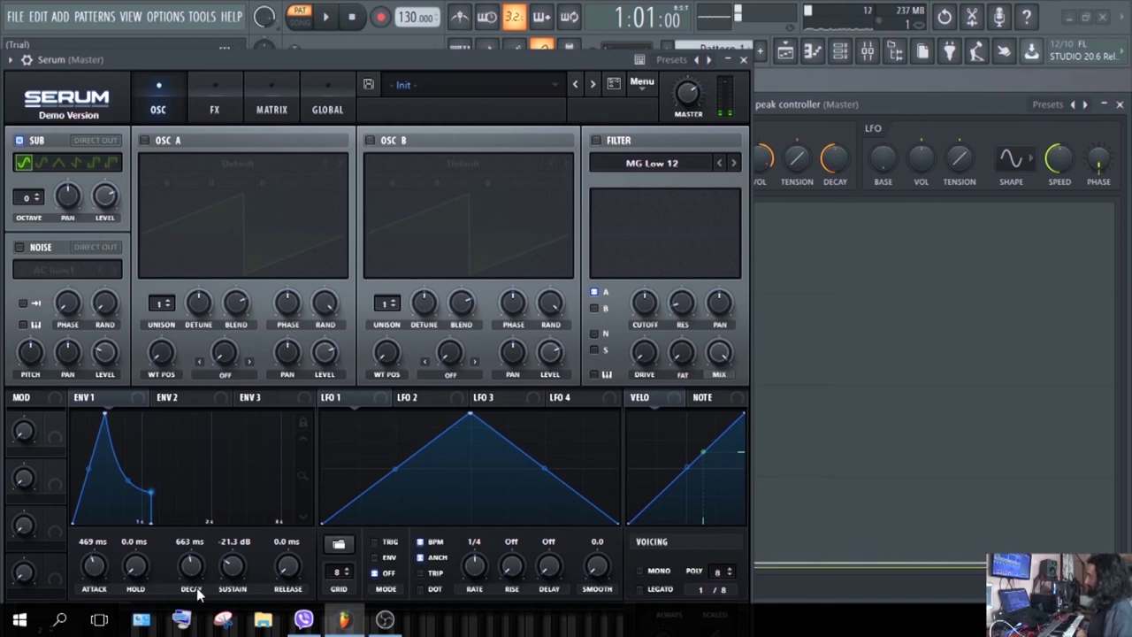
left_click(285, 567)
left_click_drag(274, 520, 275, 467)
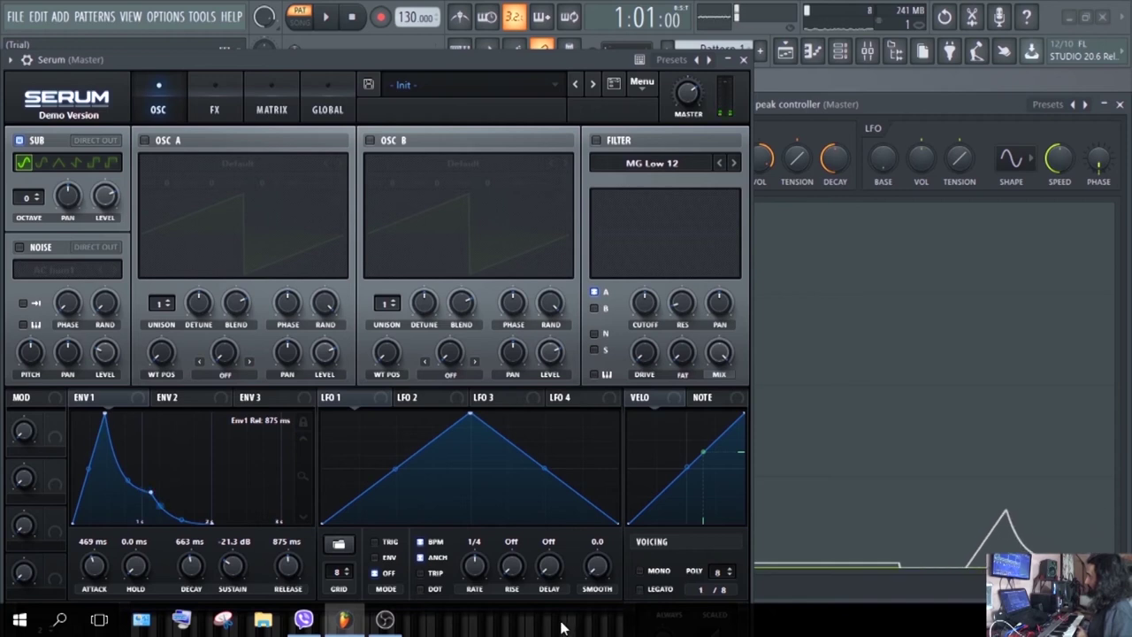
left_click_drag(99, 565, 98, 546)
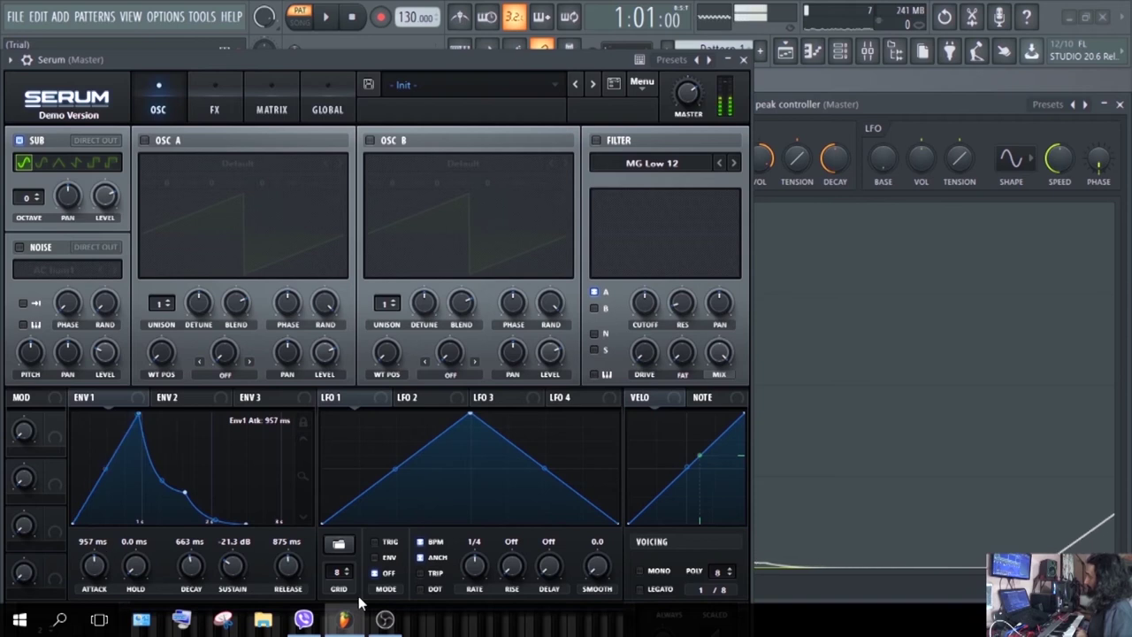
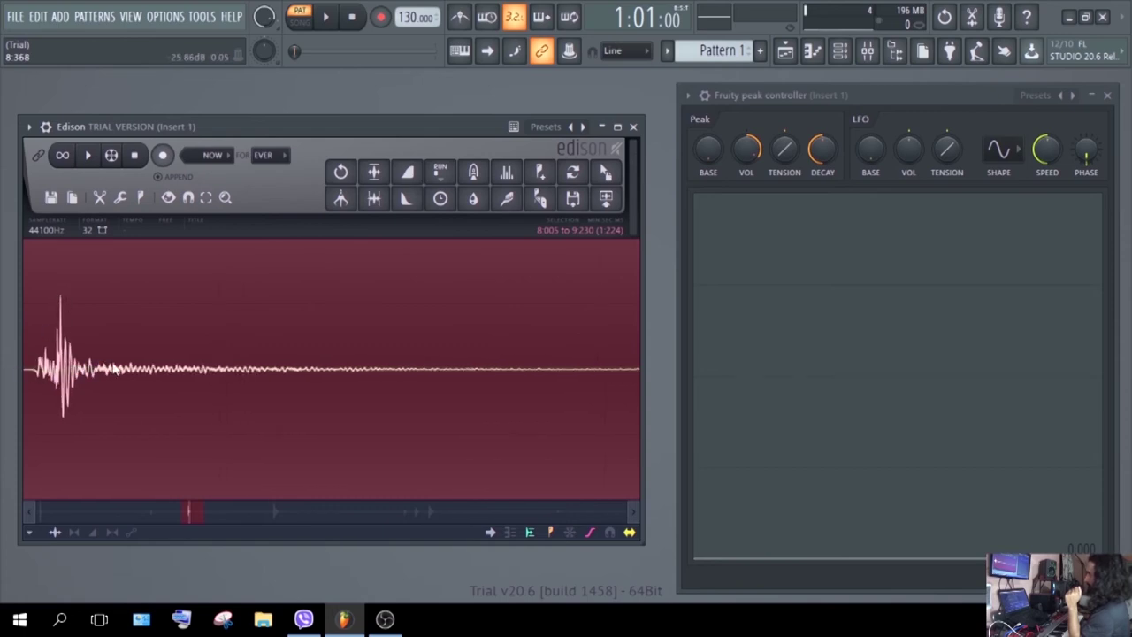
In Edison, select the recorded hit from 12:845 to 15:898 and examine its attack and decaying tail.
scroll(374, 370, "up", 3)
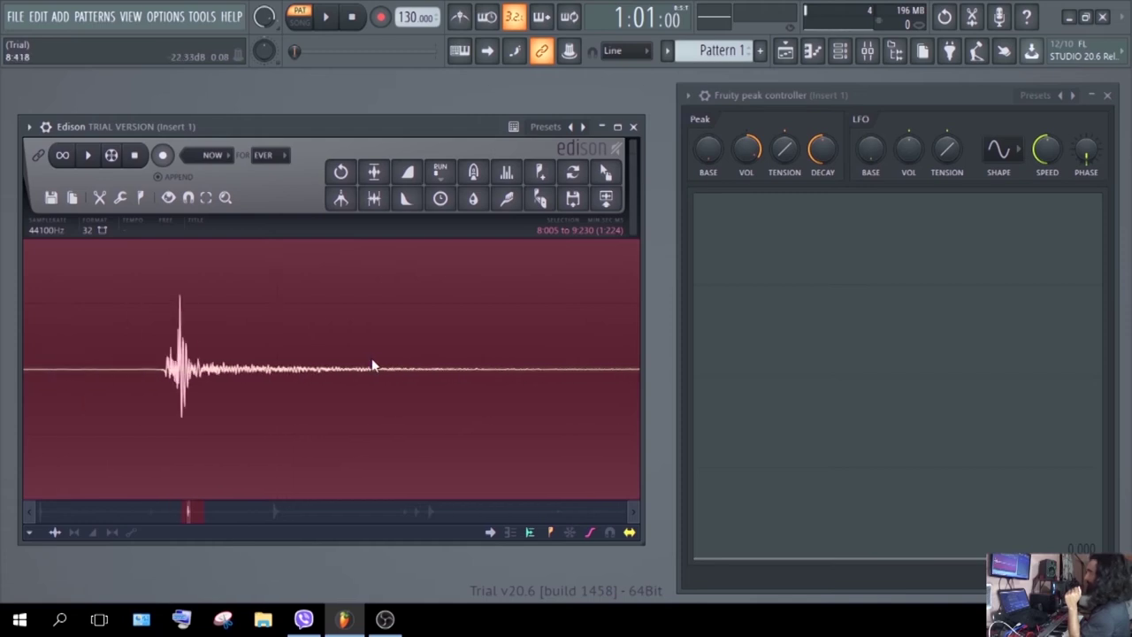
left_click_drag(186, 511, 225, 508)
scroll(277, 388, "down", 5)
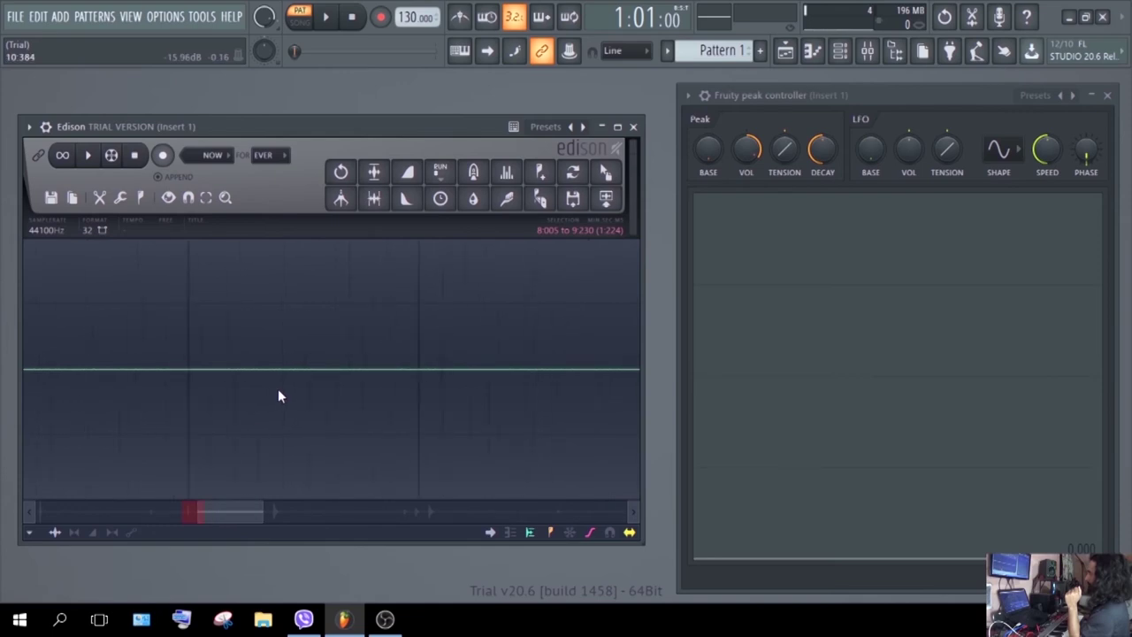
left_click_drag(483, 258, 412, 349)
scroll(260, 361, "up", 2)
scroll(239, 360, "up", 6)
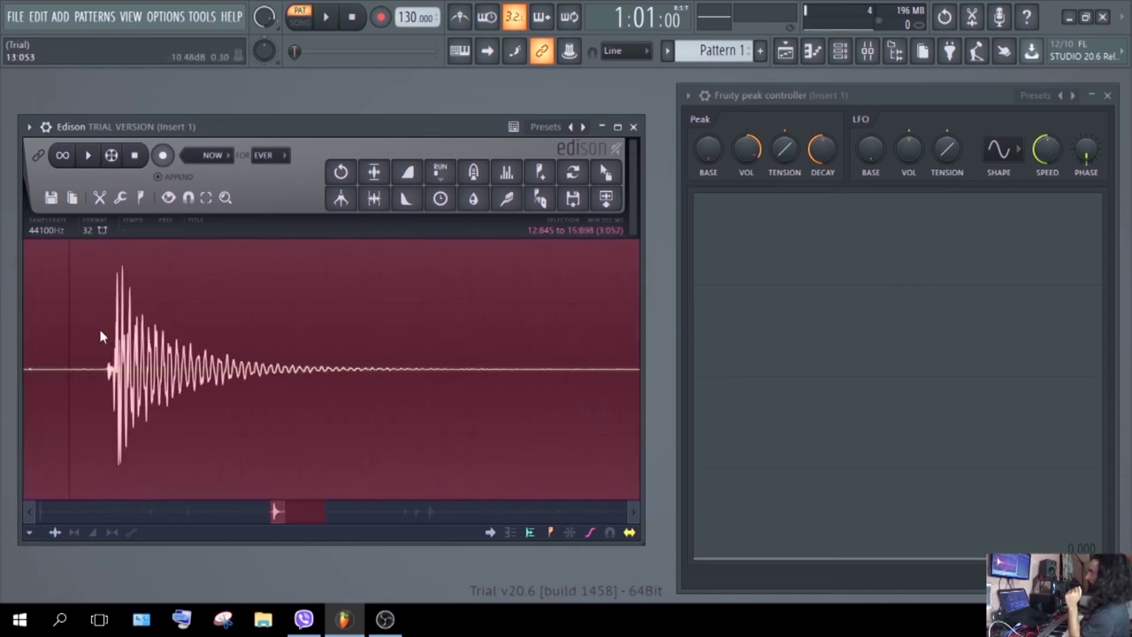
scroll(161, 341, "down", 3)
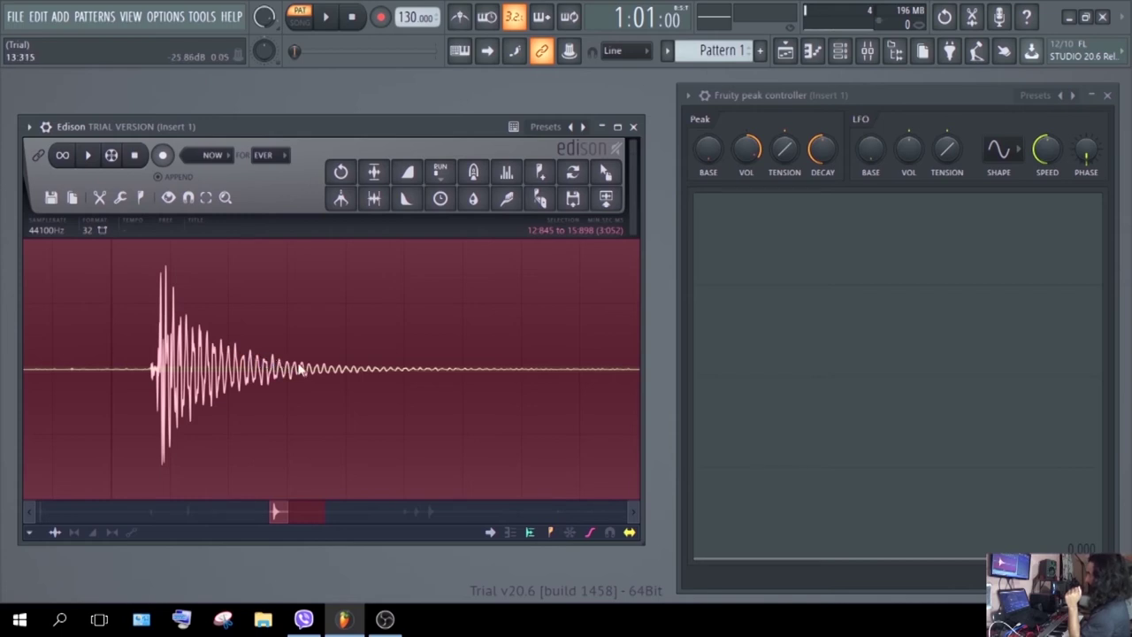
scroll(379, 349, "down", 4)
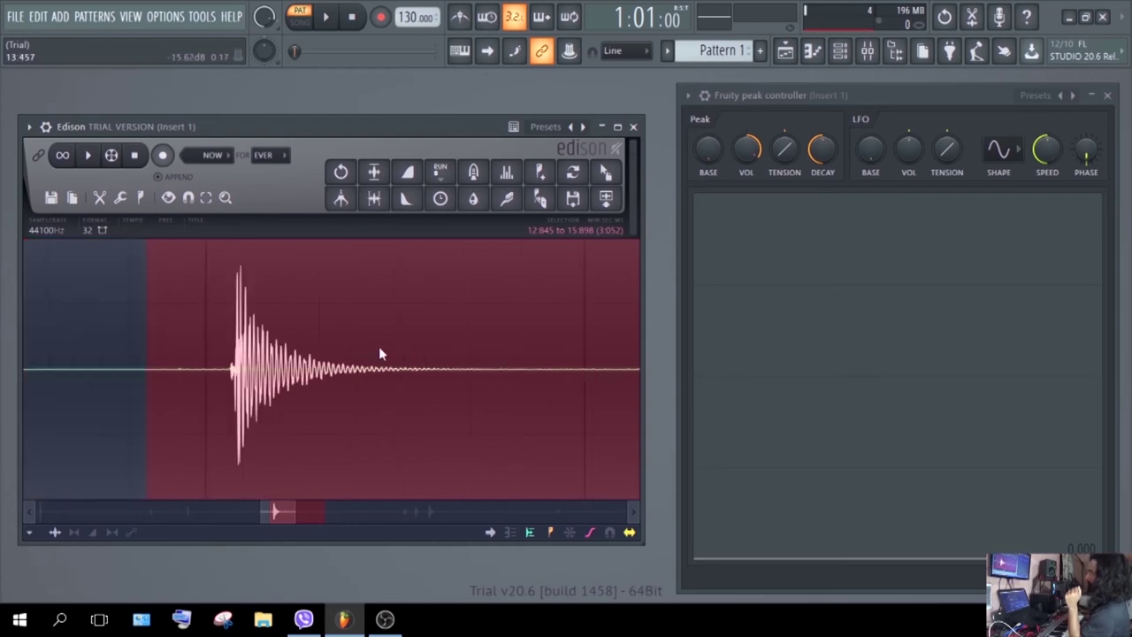
scroll(571, 369, "up", 3)
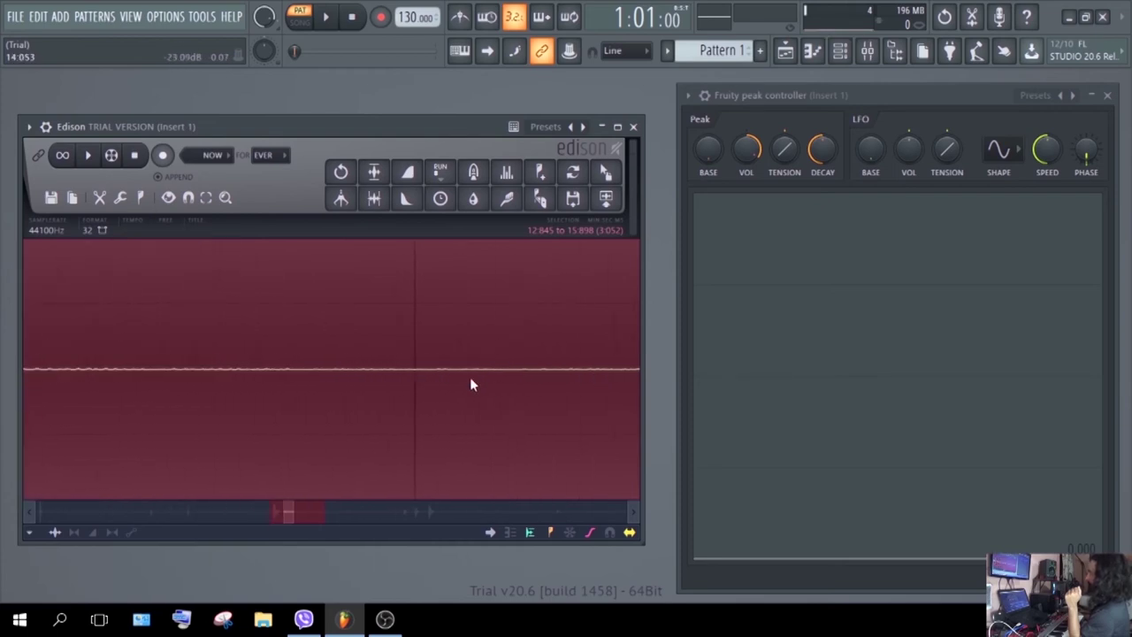
scroll(603, 371, "down", 2)
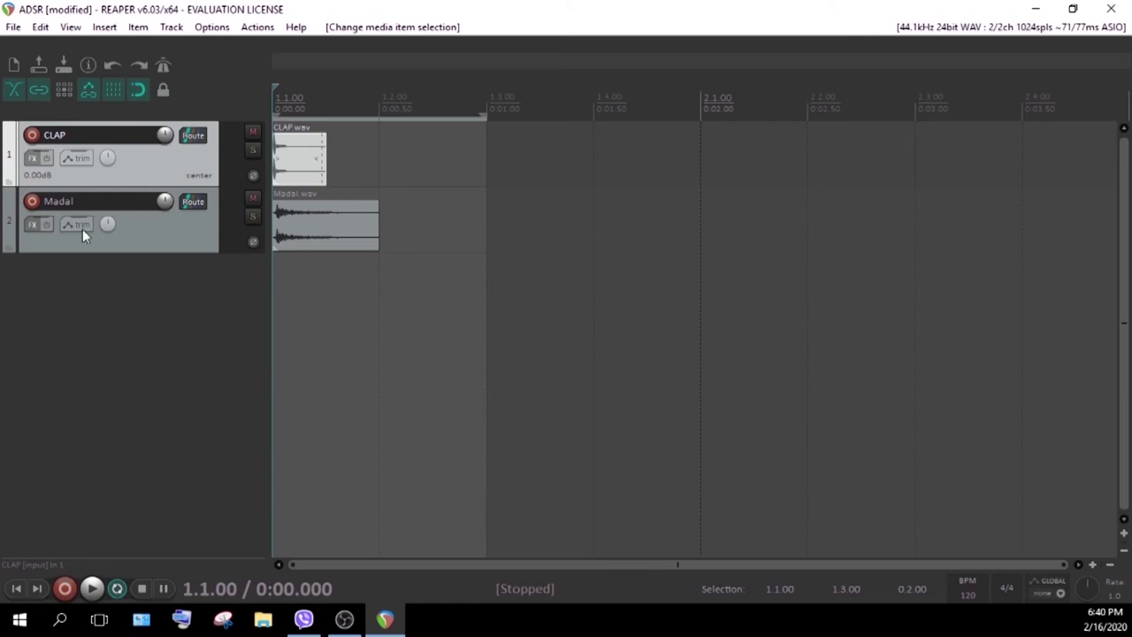
In REAPER, solo the CLAP track, play it back from the start and stop playback.
left_click(168, 235)
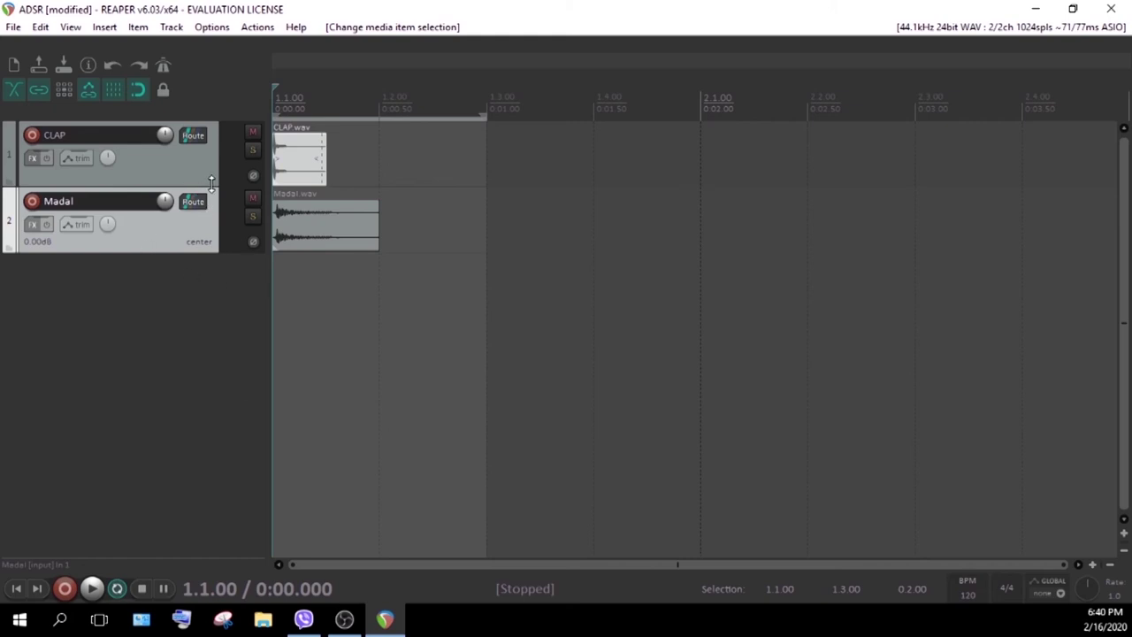
left_click(255, 151)
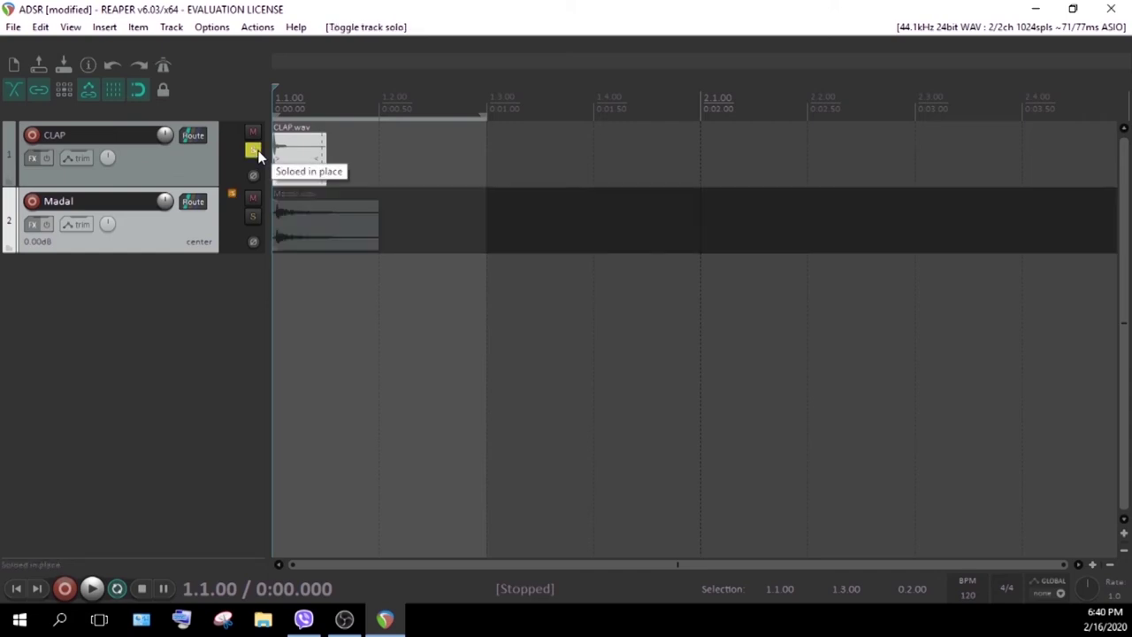
left_click(92, 589)
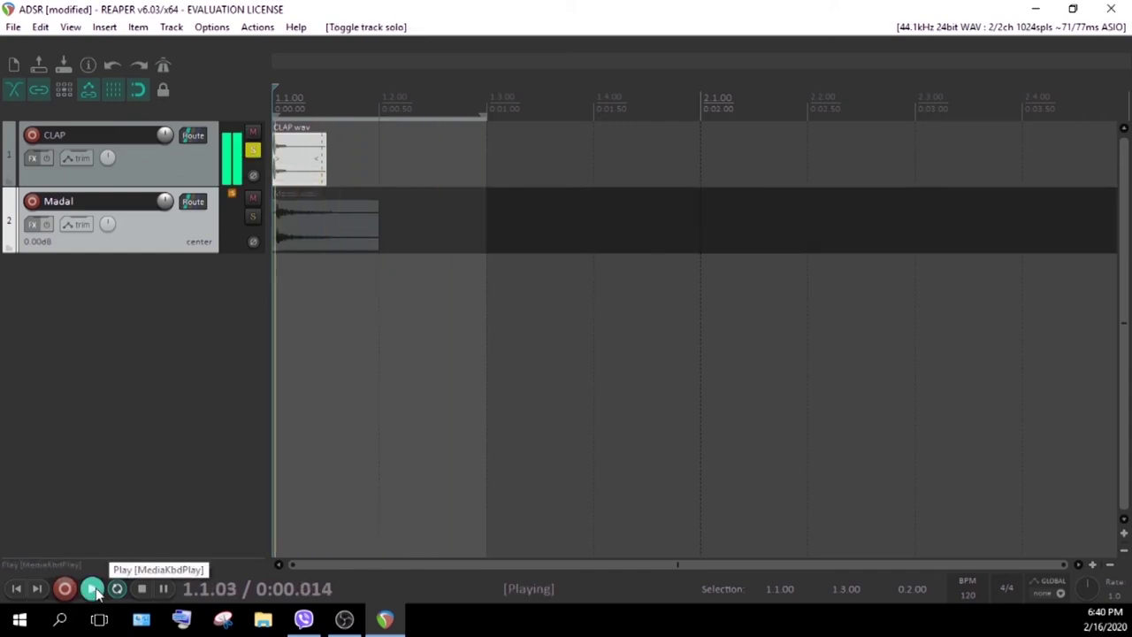
left_click(144, 591)
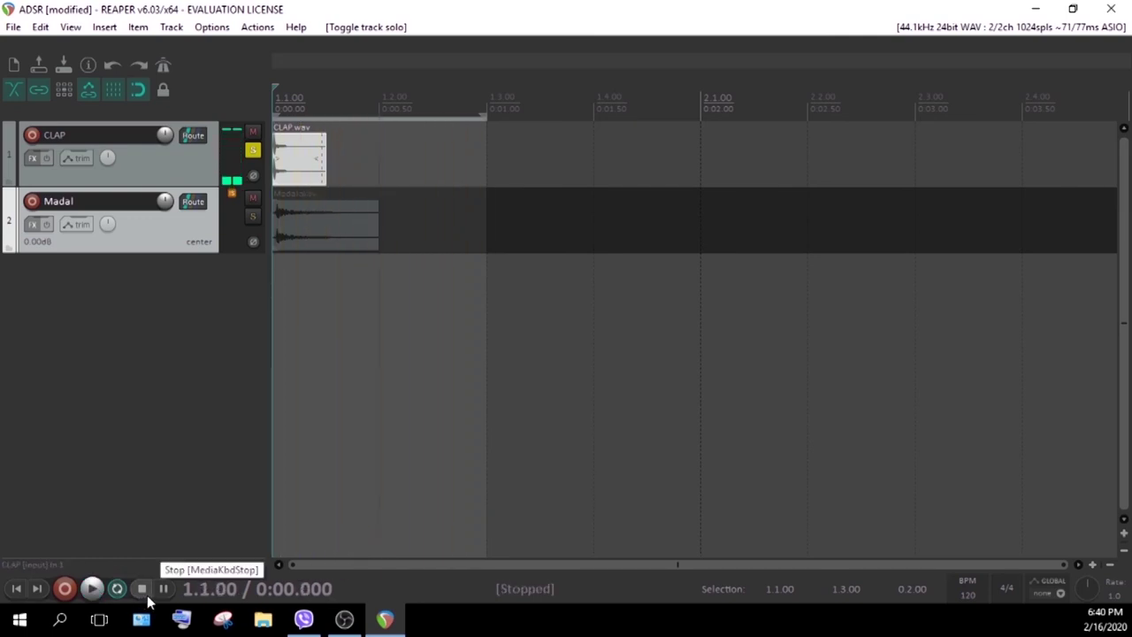
Solo the Madal track instead of the CLAP track, play it back and stop playback.
left_click(253, 150)
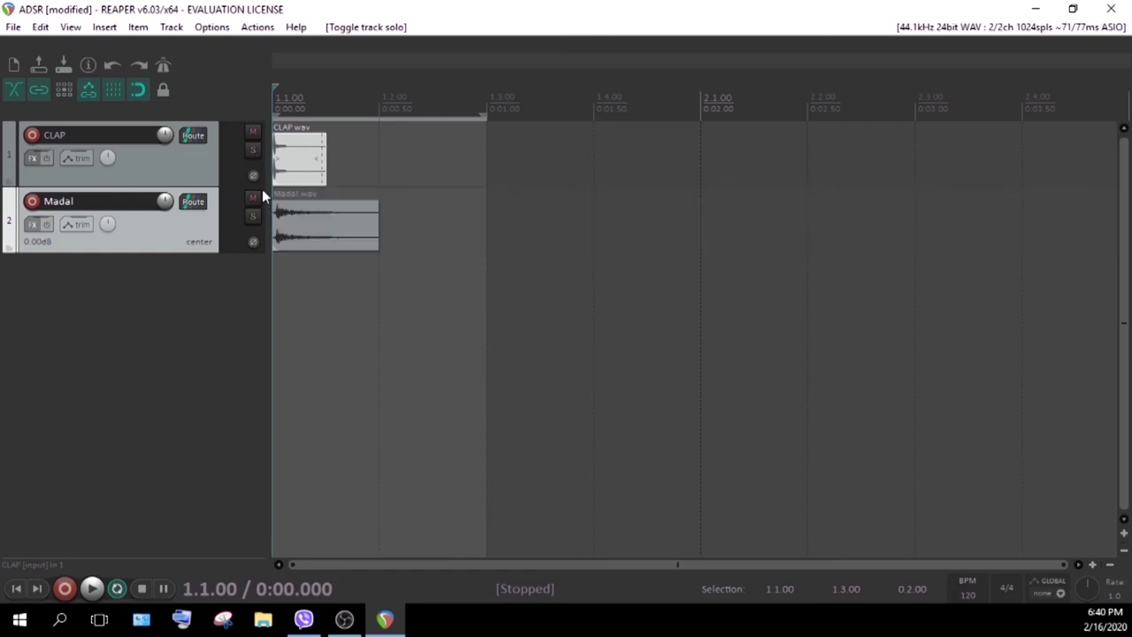
left_click(253, 217)
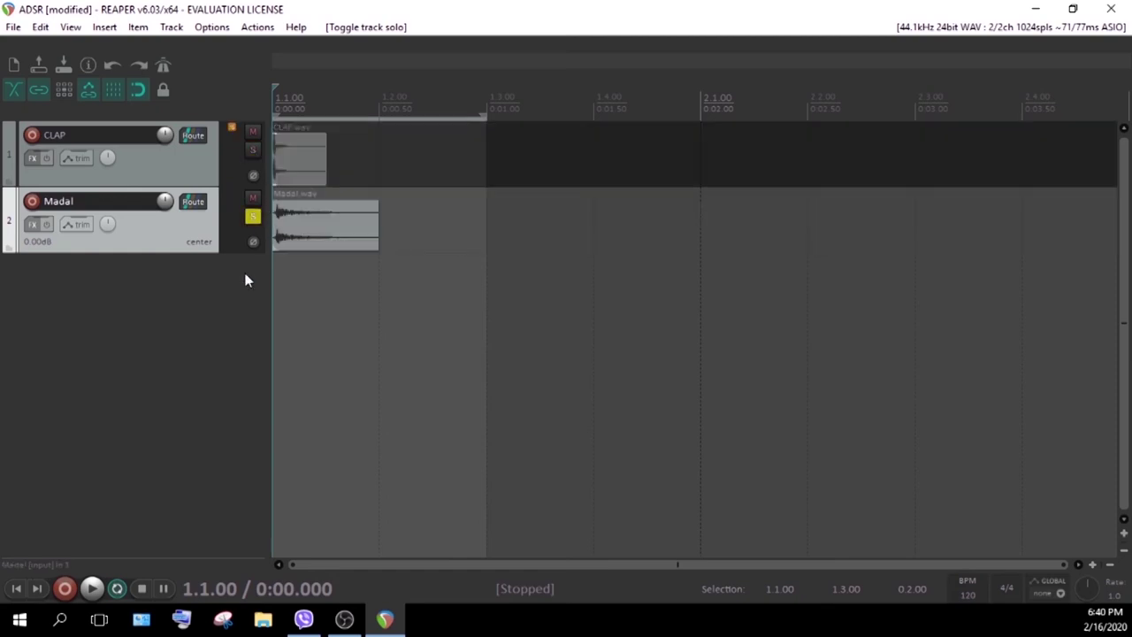
left_click(92, 589)
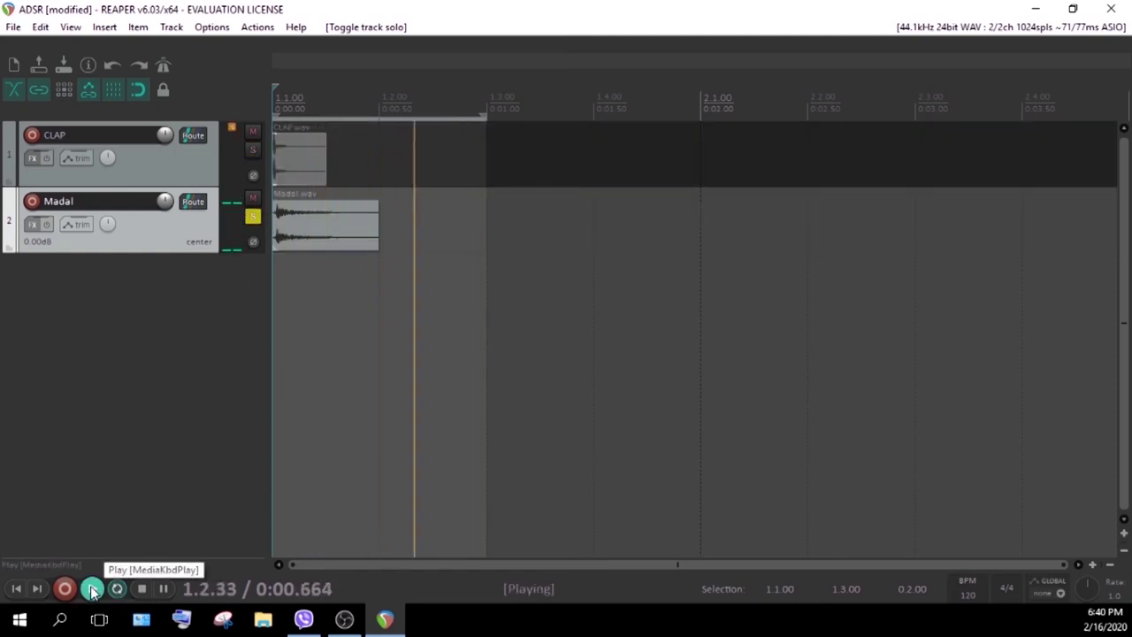
left_click(148, 593)
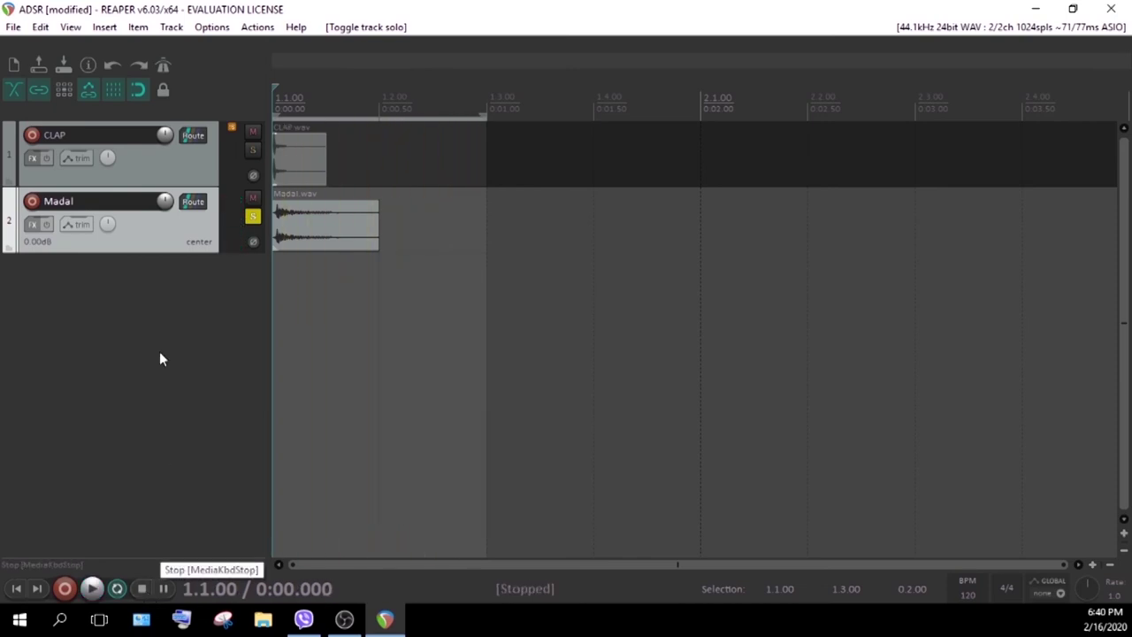
Enlarge the CLAP track and examine the start of its waveform at close range.
left_click_drag(144, 187, 159, 324)
left_click_drag(1067, 564, 421, 530)
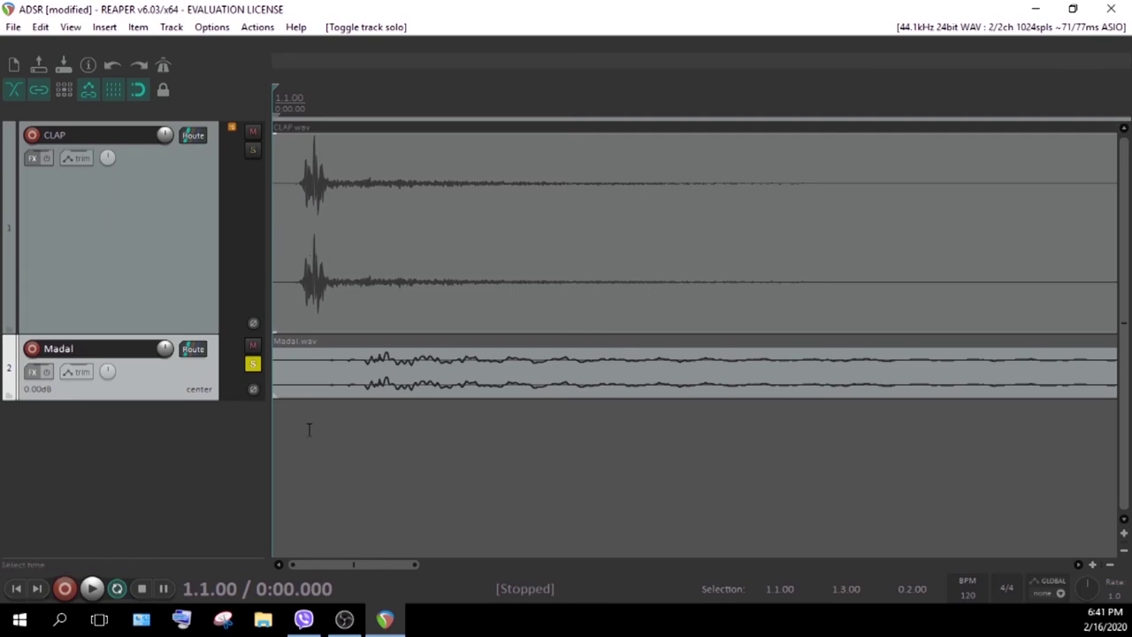
left_click_drag(189, 331, 199, 474)
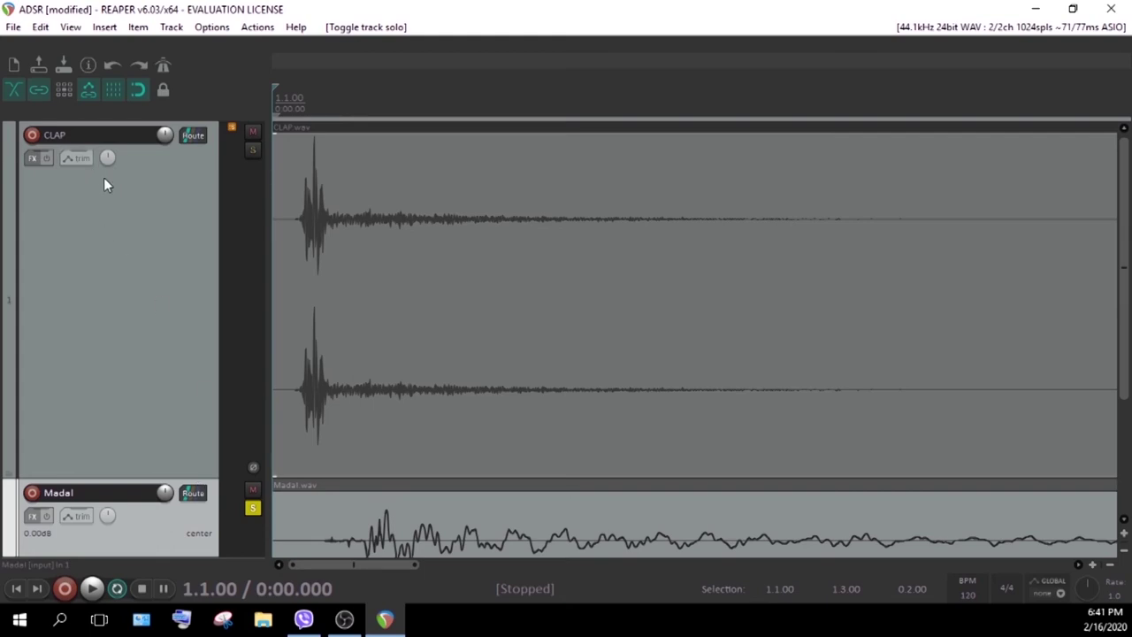
left_click_drag(415, 565, 303, 576)
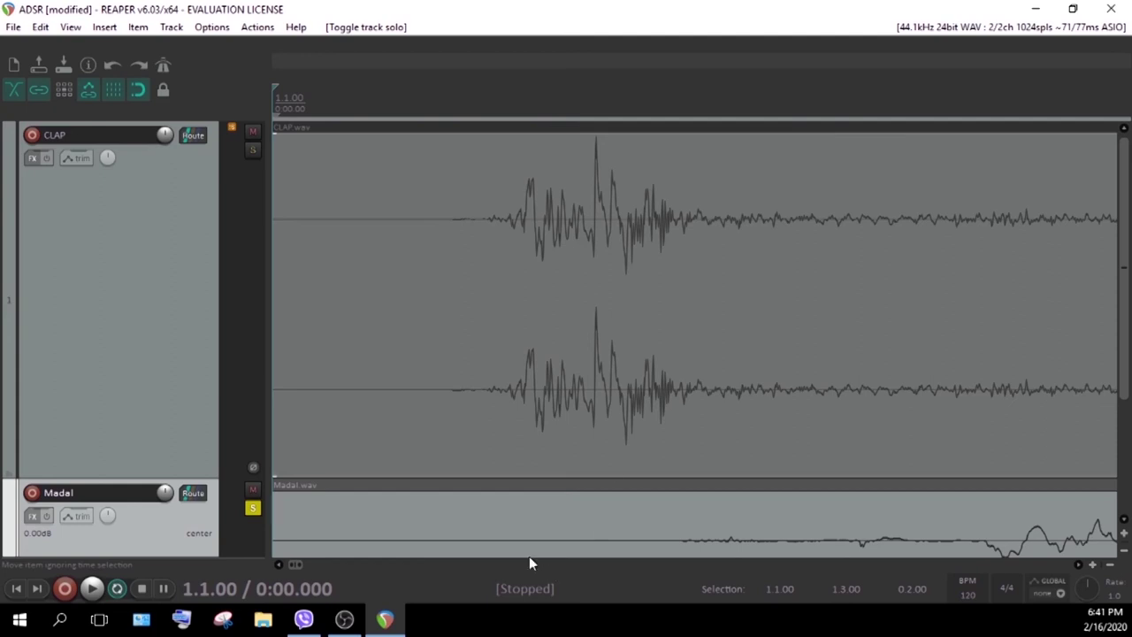
Solo the CLAP track instead of the Madal track, play the clap from the start and stop playback.
left_click_drag(300, 565, 314, 574)
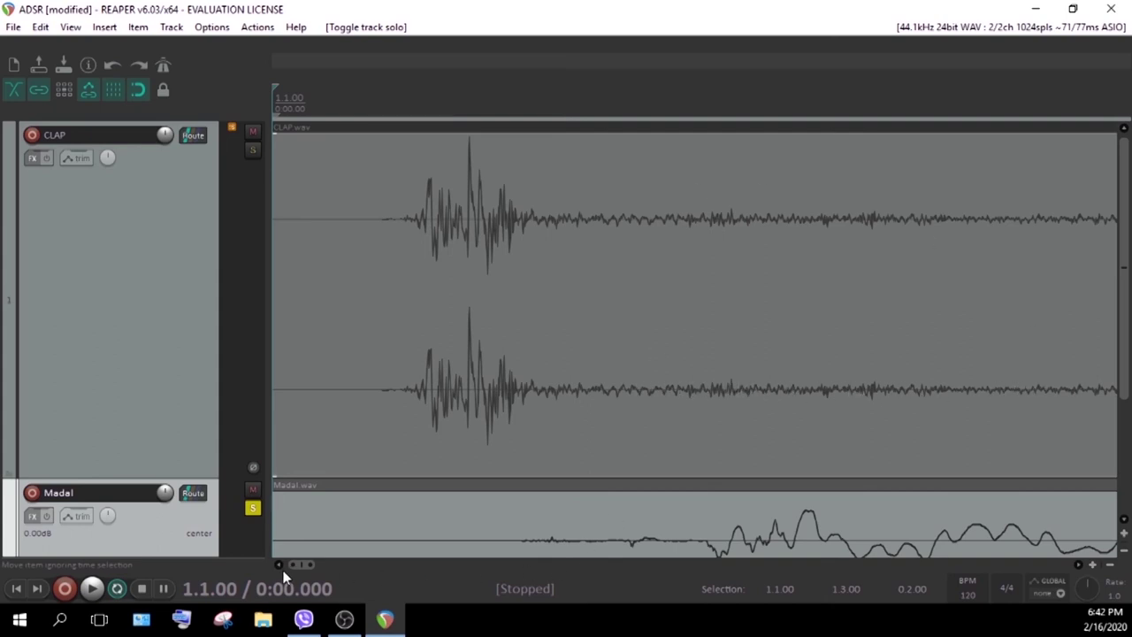
left_click_drag(295, 562, 263, 569)
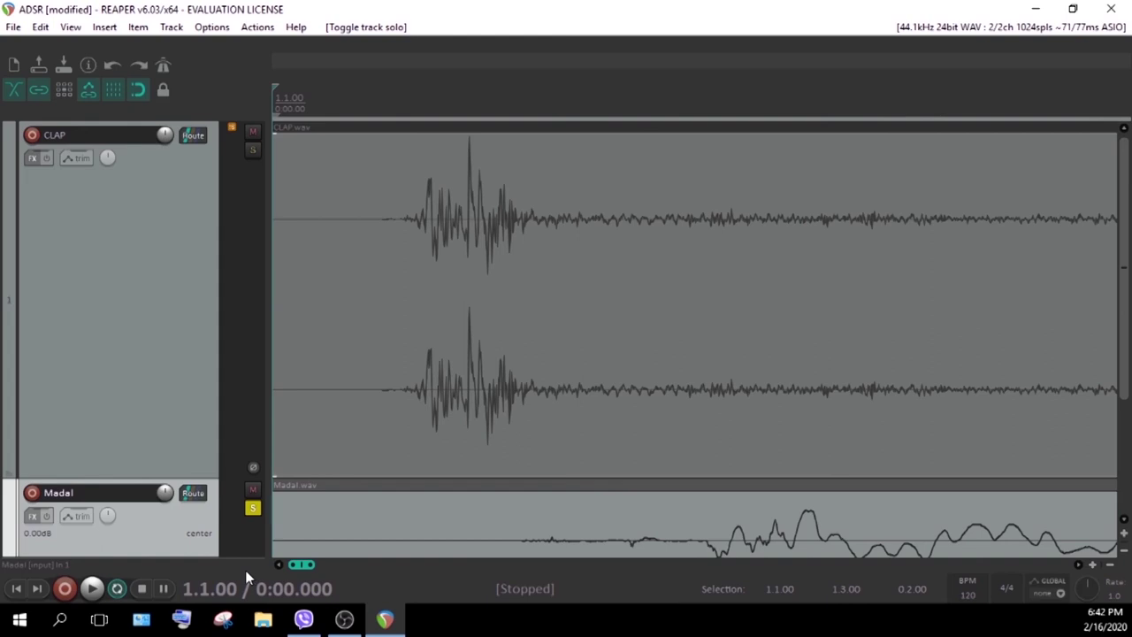
key("F6")
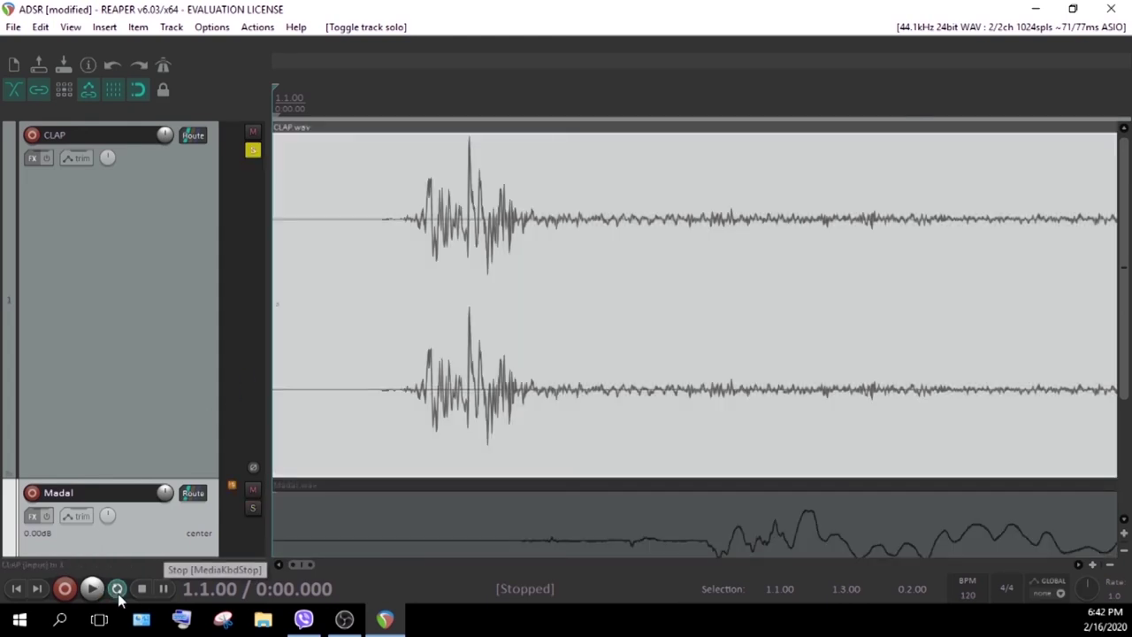
left_click(92, 588)
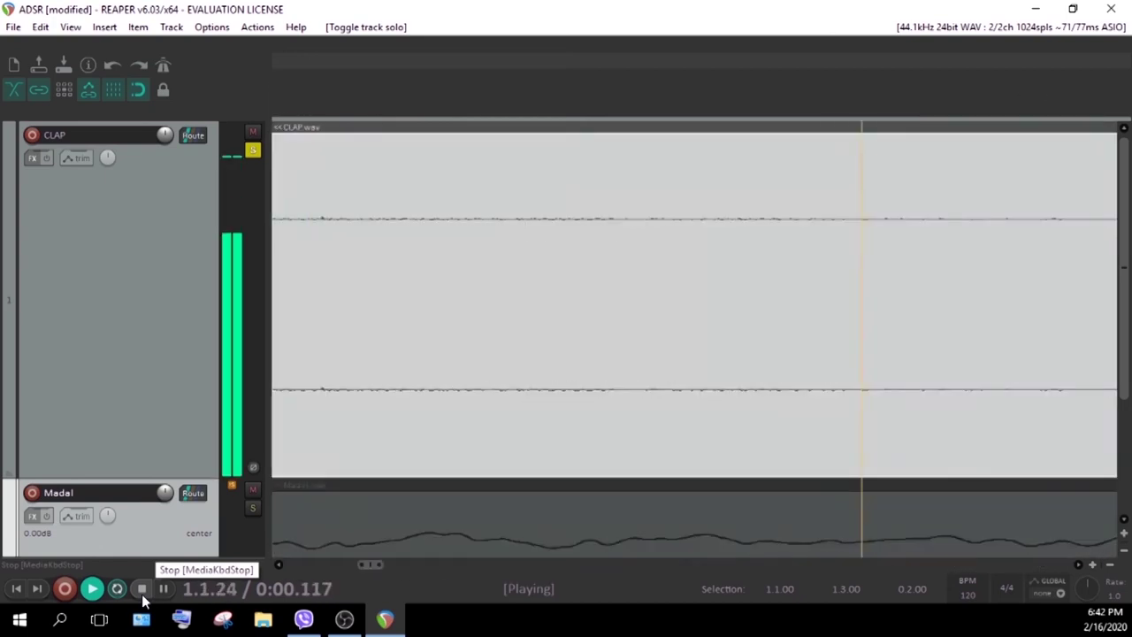
left_click(143, 595)
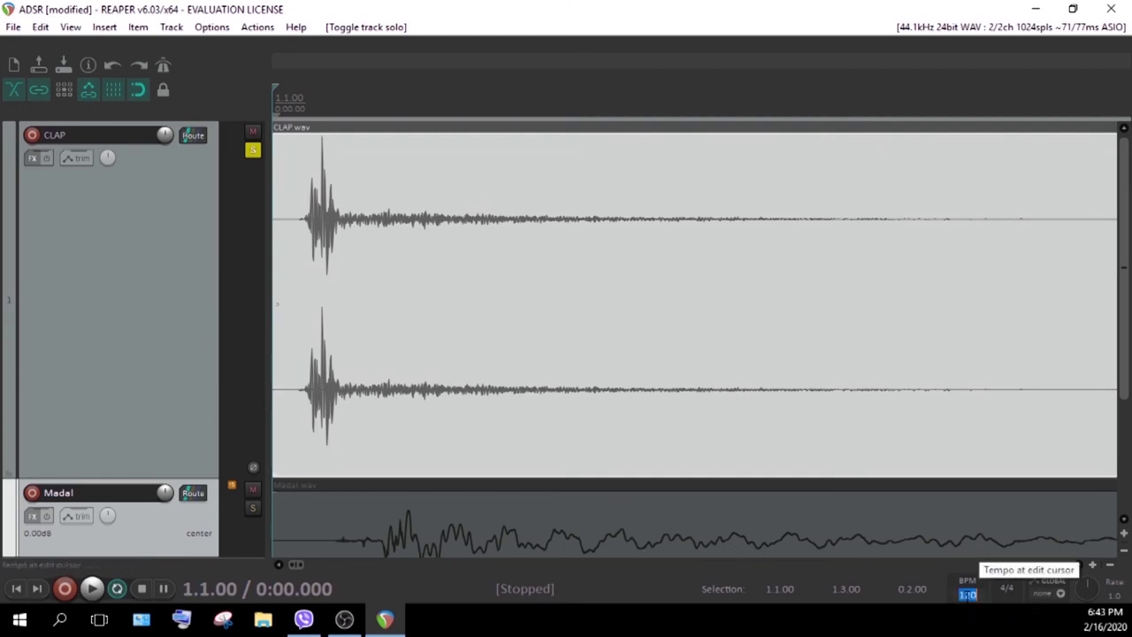
Set the project tempo to 10 BPM, play the slowed-down clap and clear the time selection.
key("BackSpace")
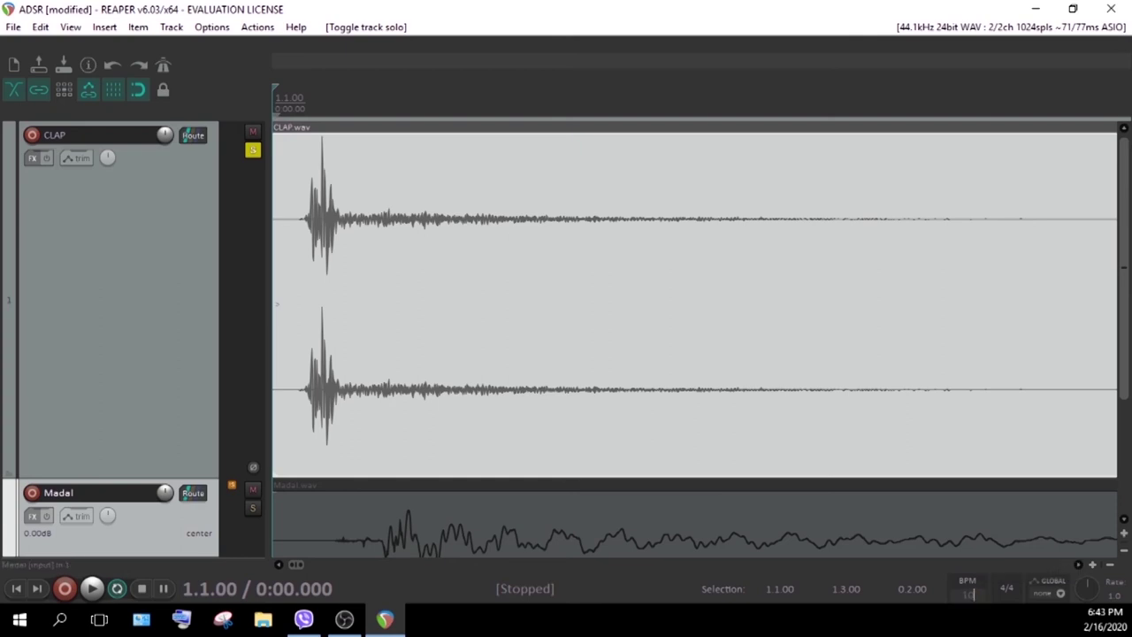
key("Return")
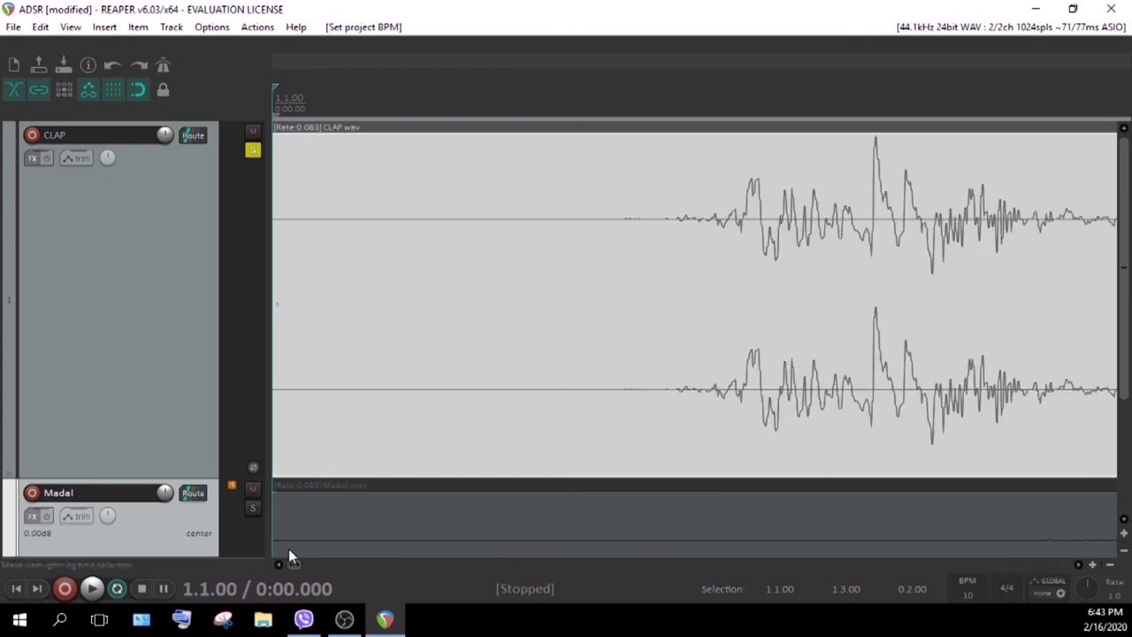
left_click(95, 590)
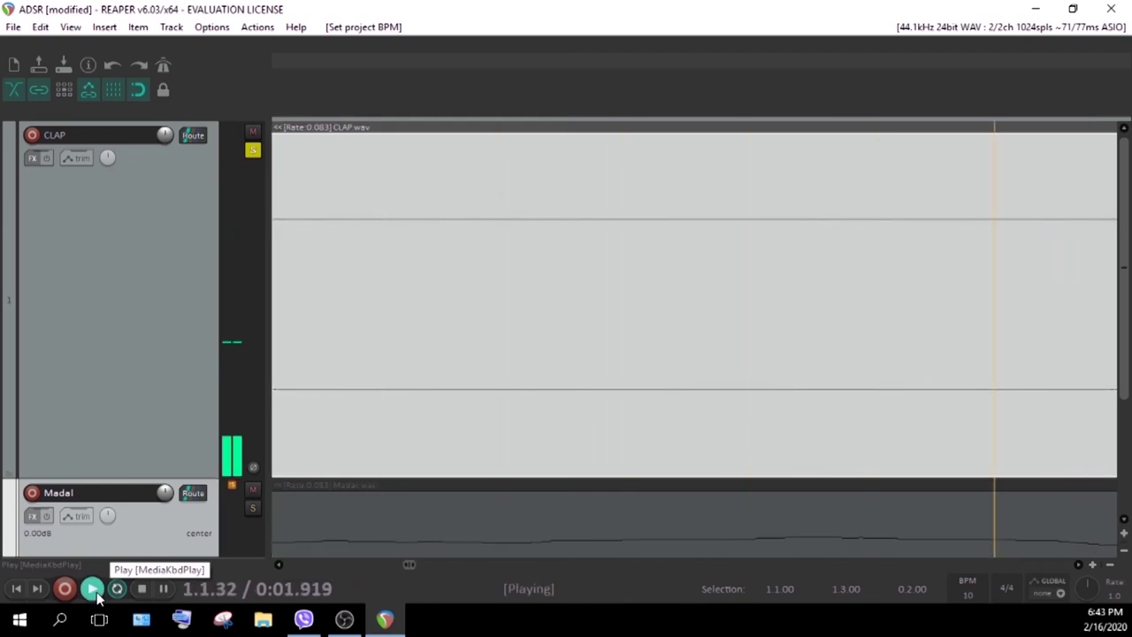
key("Escape")
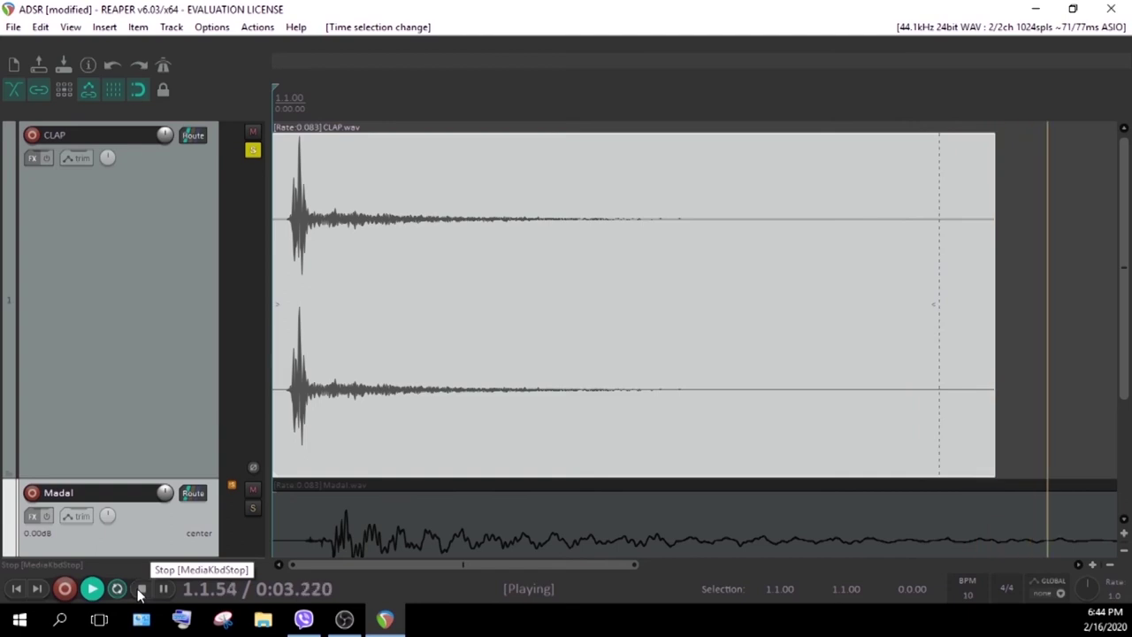
Replay the slowed-down clap from the start to compare its waveform with the sound, and stop playback.
left_click(92, 588)
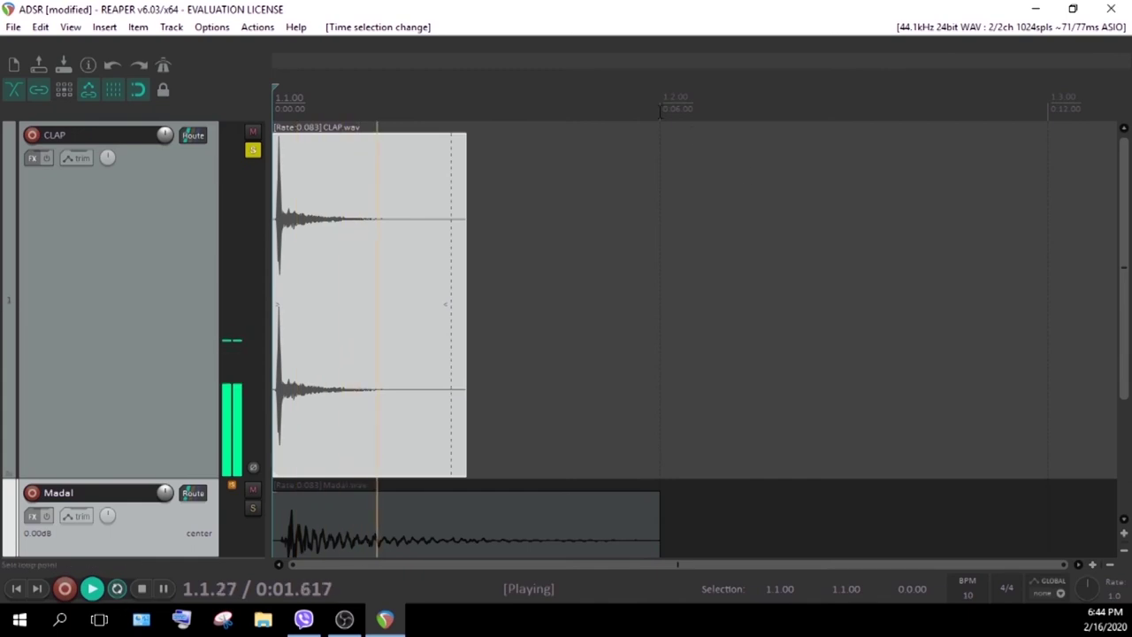
left_click_drag(1066, 564, 321, 540)
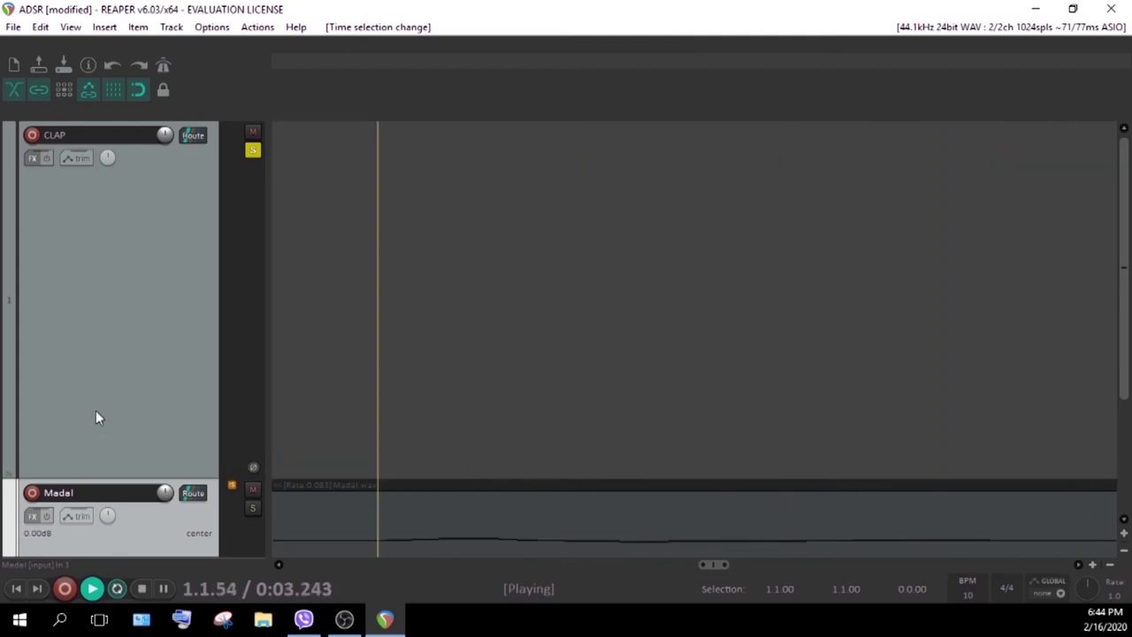
left_click(143, 589)
left_click_drag(812, 567, 451, 567)
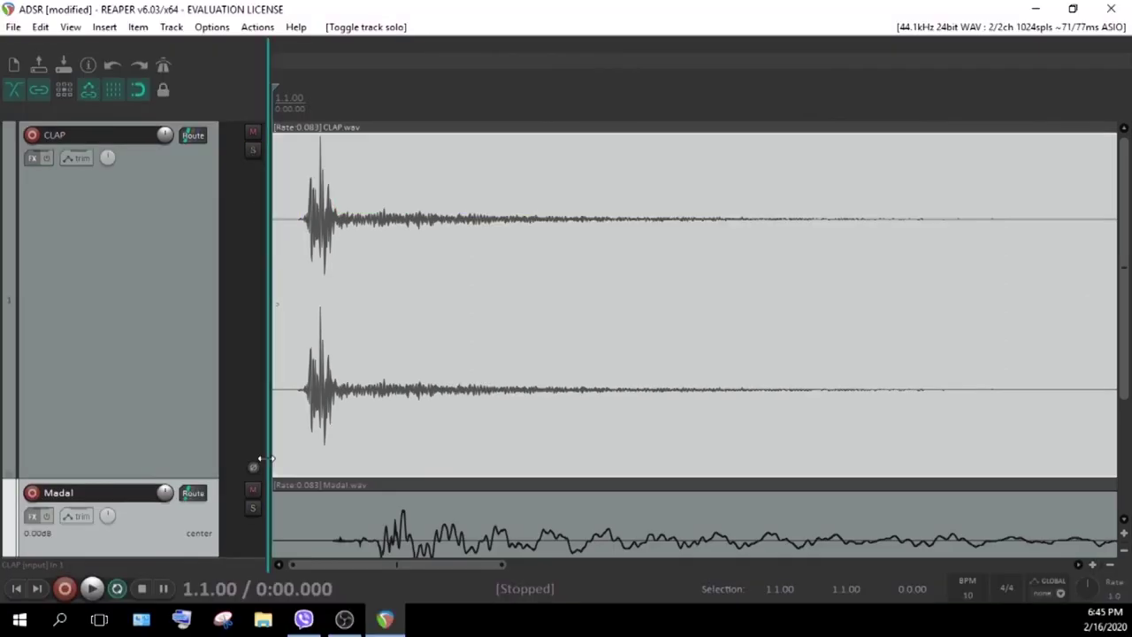
Solo the Madal track instead of the CLAP track and play its hit at a project tempo of 120 BPM.
scroll(147, 401, "down", 4)
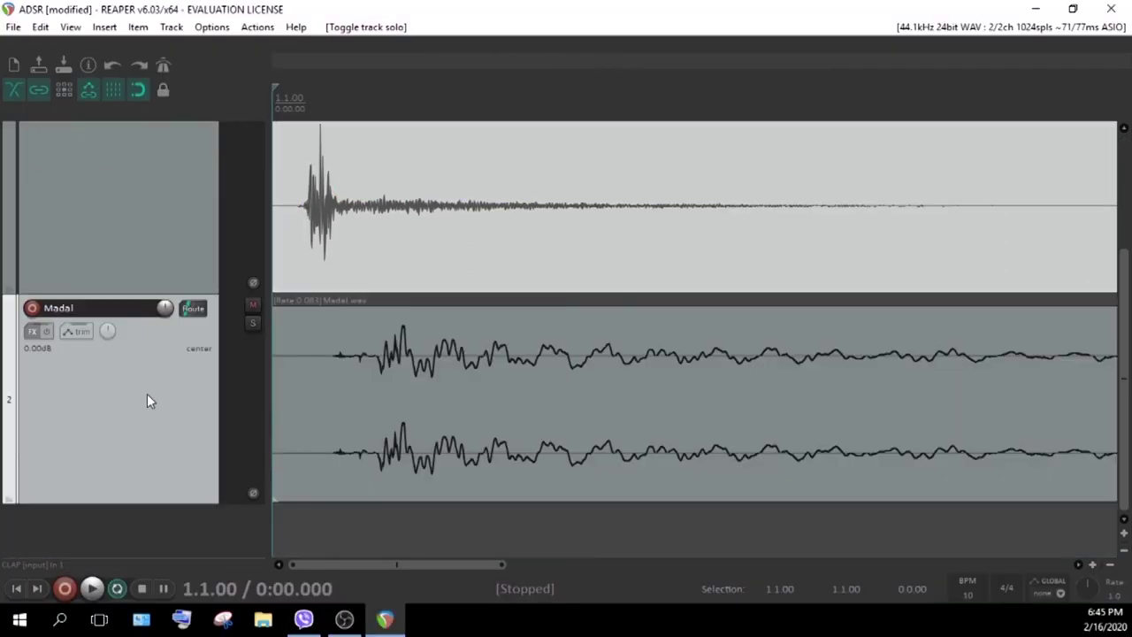
left_click(253, 322)
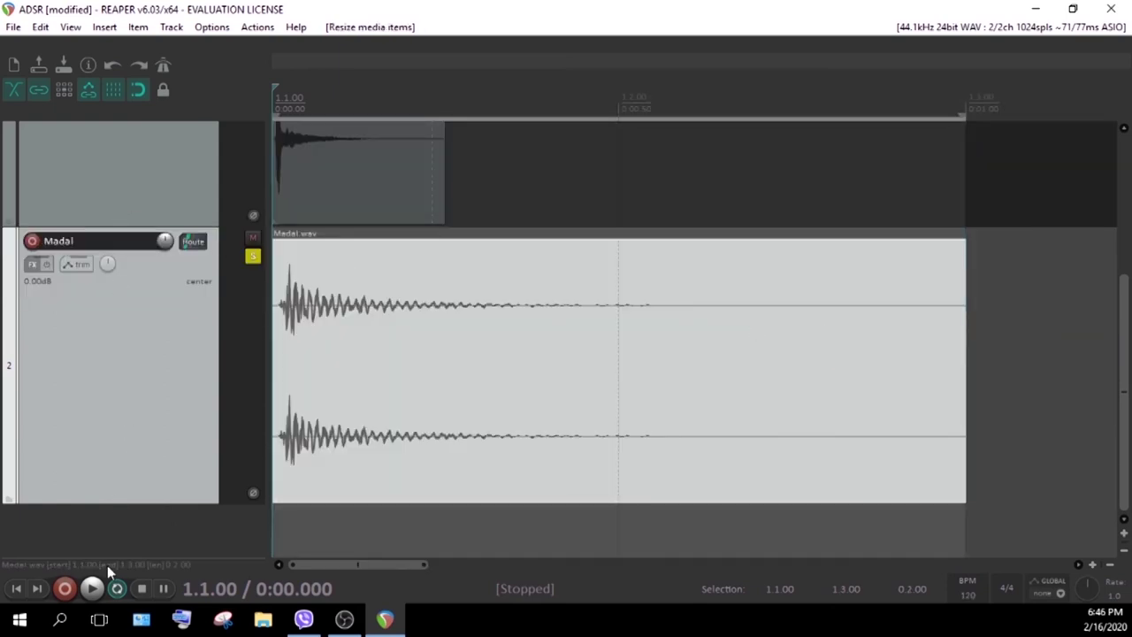
left_click(92, 588)
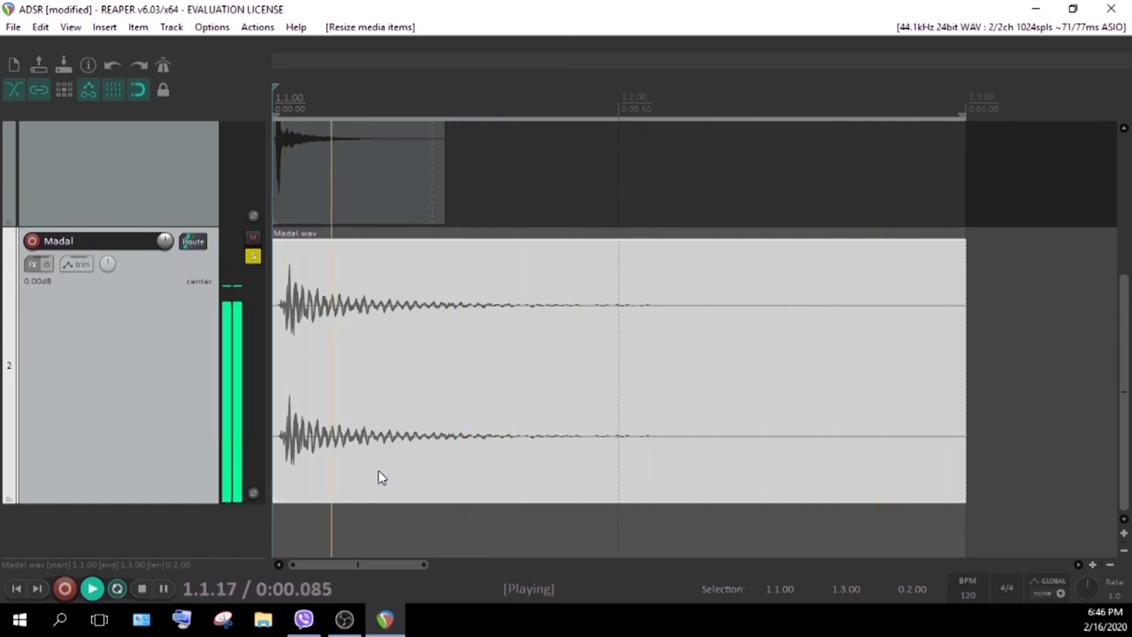
key("space")
Examine the Madal waveform's attack up close and its decay across the whole item.
left_click_drag(425, 566, 309, 579)
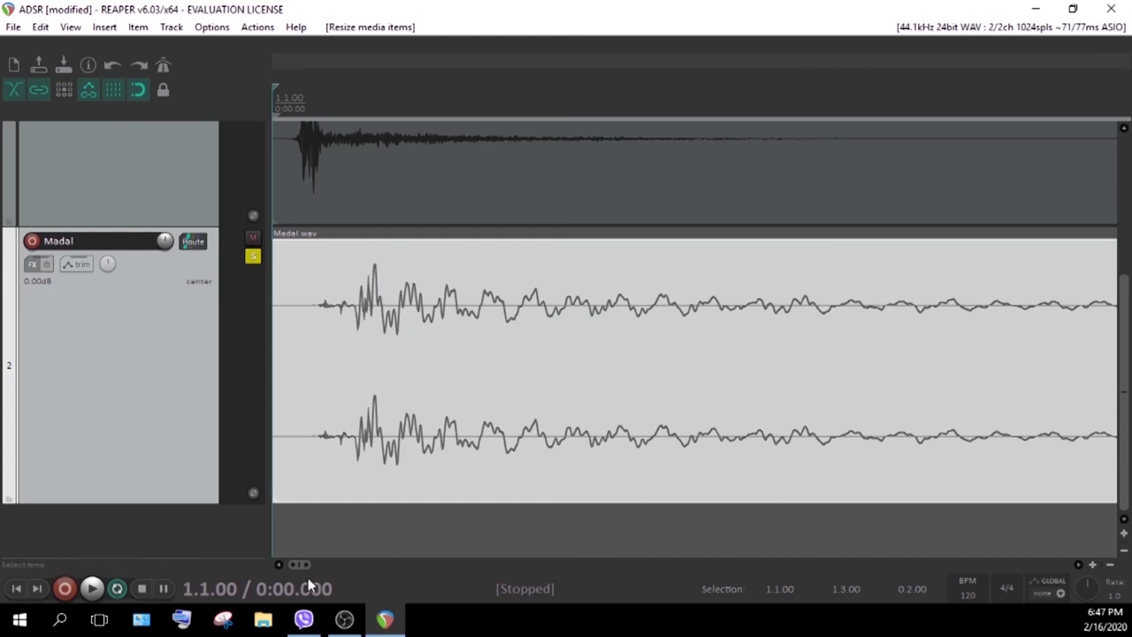
left_click_drag(307, 566, 349, 578)
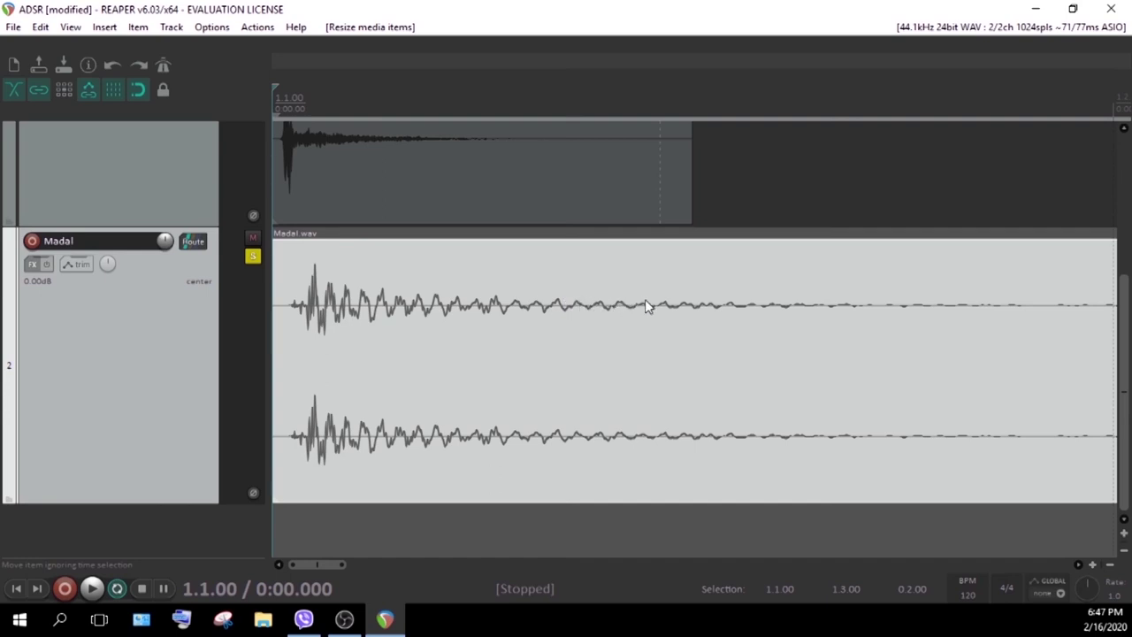
left_click_drag(317, 563, 284, 579)
left_click_drag(347, 572, 405, 577)
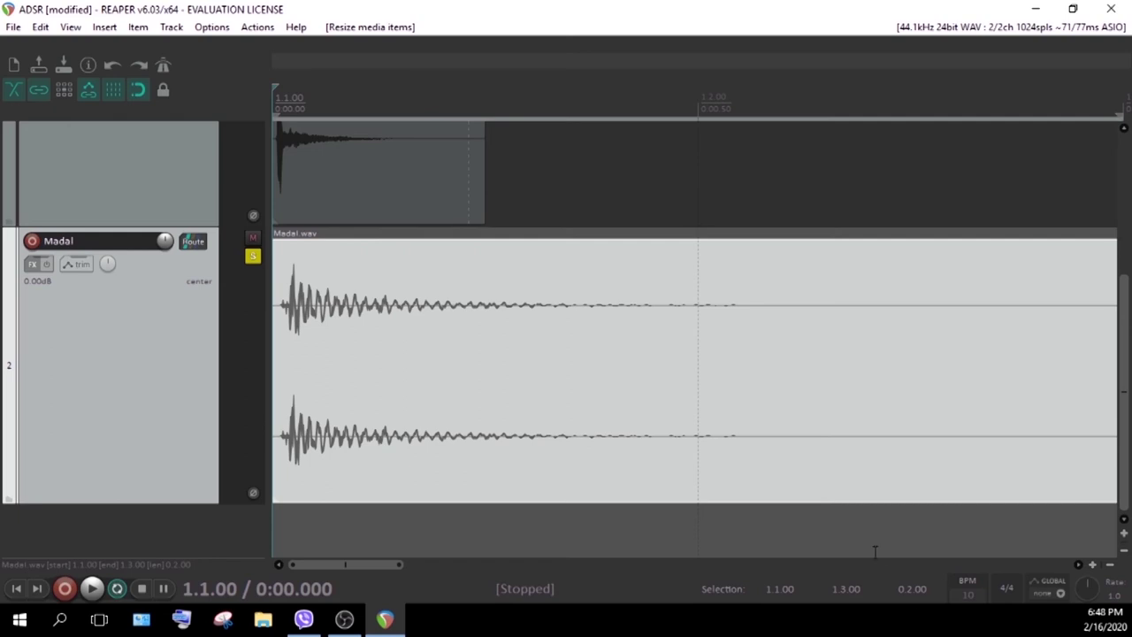
Set the project tempo to 10 BPM, play the slowed-down Madal hit and stop playback.
key("Return")
left_click_drag(343, 569, 714, 566)
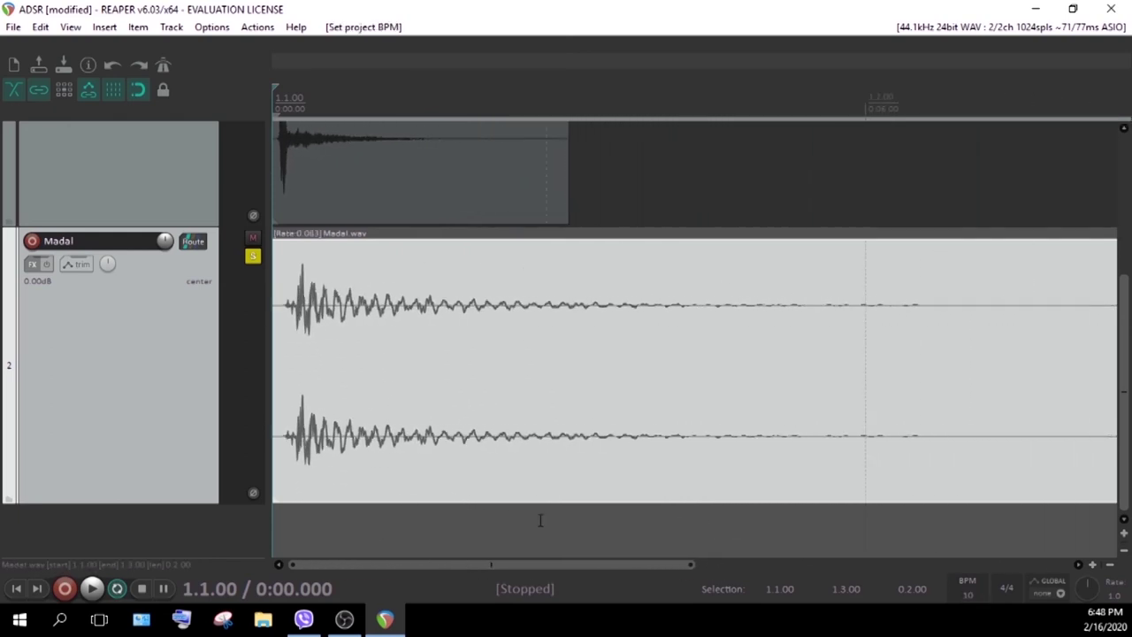
left_click(94, 589)
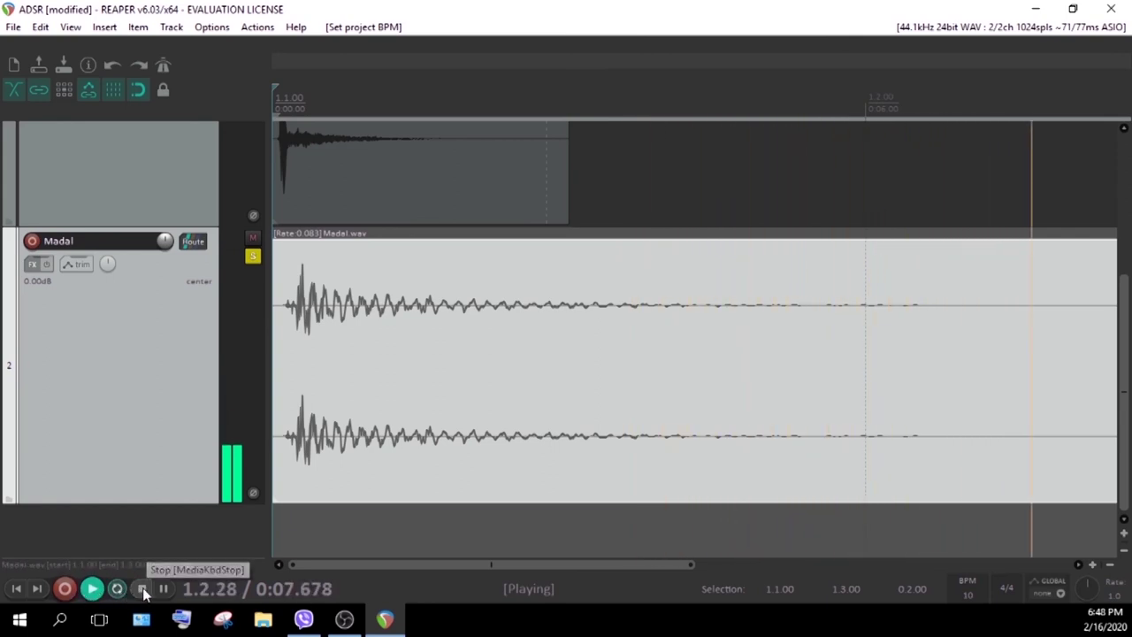
left_click(141, 588)
Replay the slowed-down Madal hit from the start with its full decay in view.
left_click(94, 588)
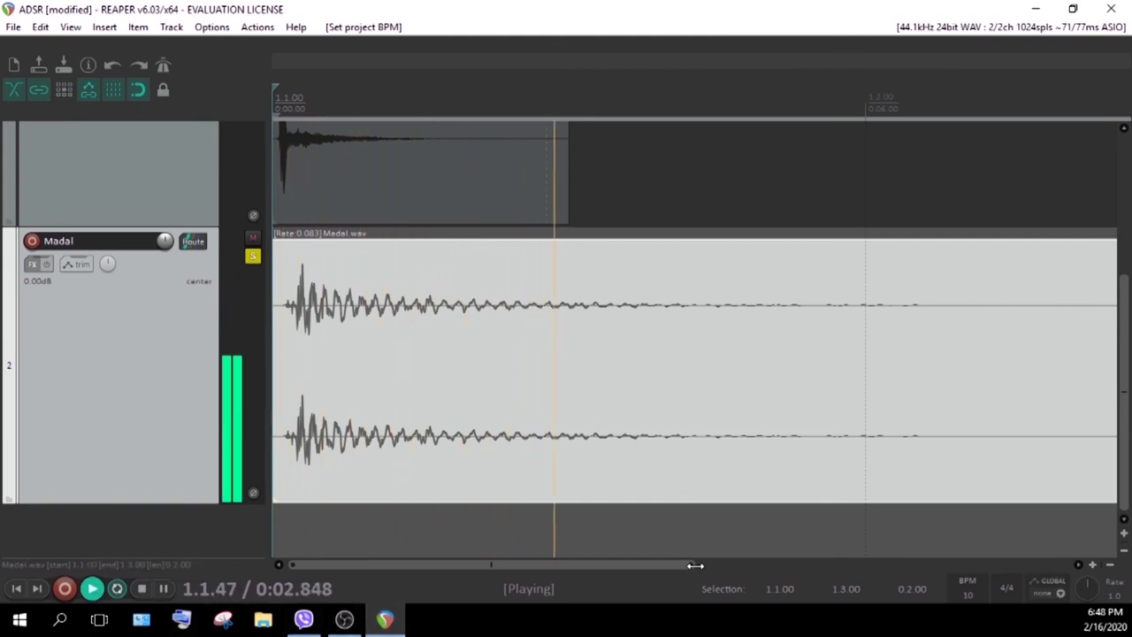
mouse_move(695, 565)
left_mouse_down()
mouse_move(1026, 565)
mouse_move(866, 571)
left_mouse_up()
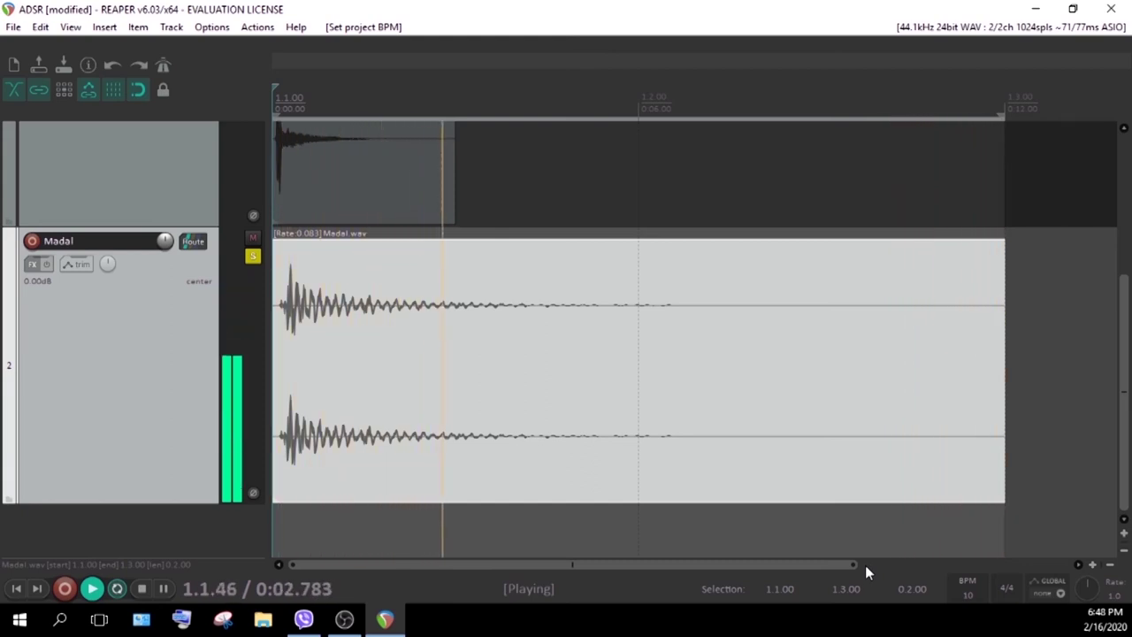
left_click_drag(854, 566, 936, 580)
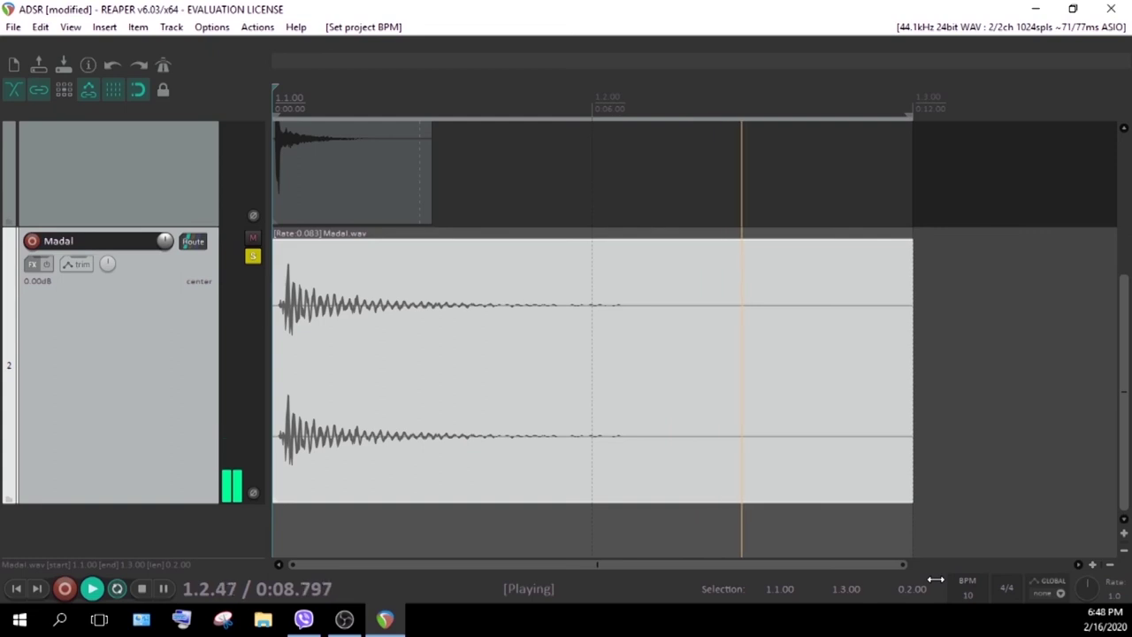
Restart the slowed-down Madal hit repeatedly to listen closely to its attack, and stop playback.
left_click_drag(936, 580, 351, 575)
left_click(93, 589)
left_click(93, 589)
left_click(92, 589)
left_click(93, 589)
left_click(92, 589)
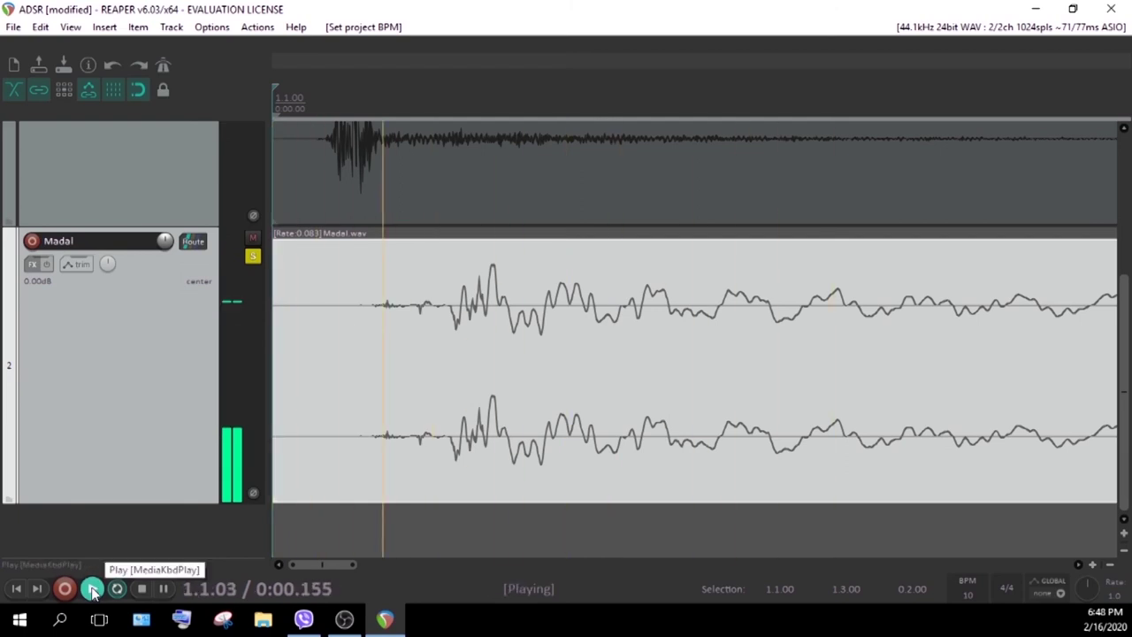
left_click(93, 589)
left_click(93, 589)
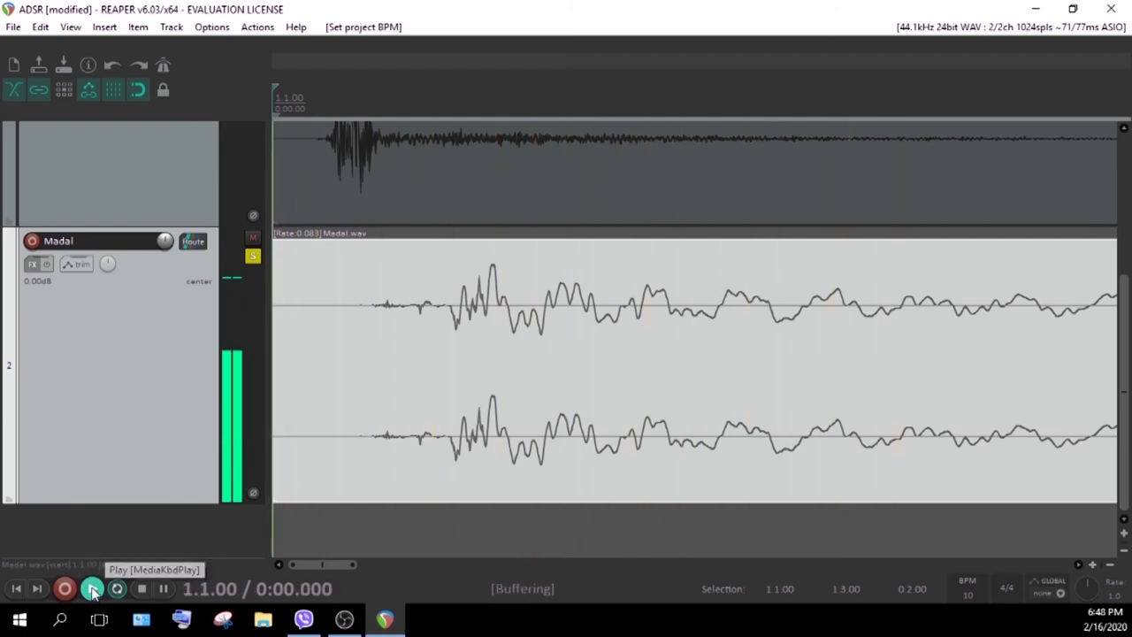
left_click(93, 589)
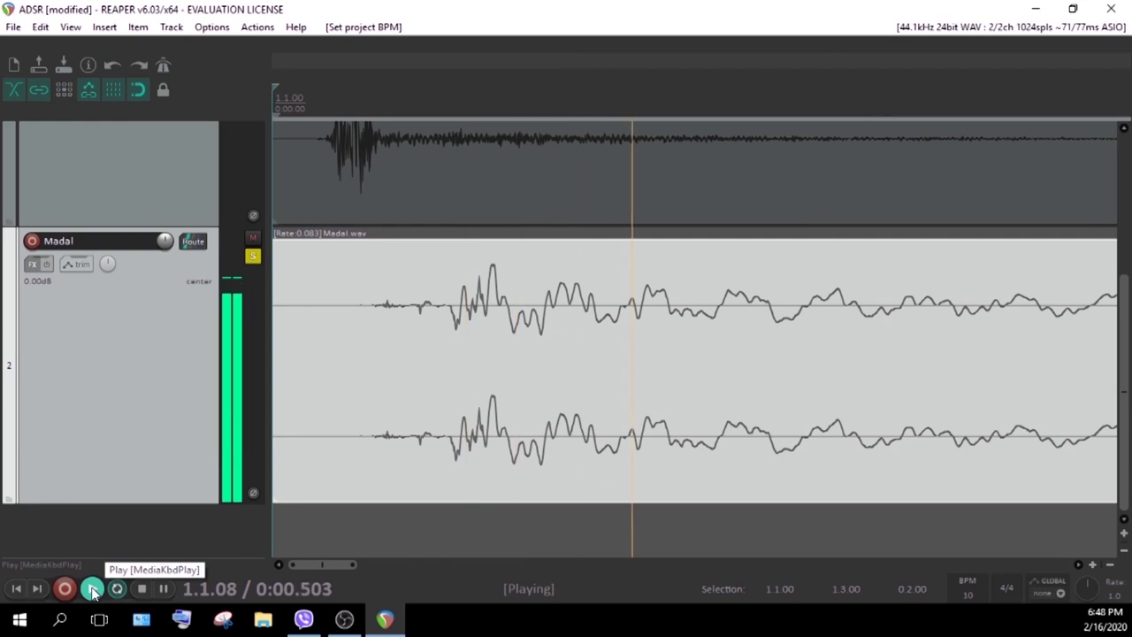
left_click(93, 589)
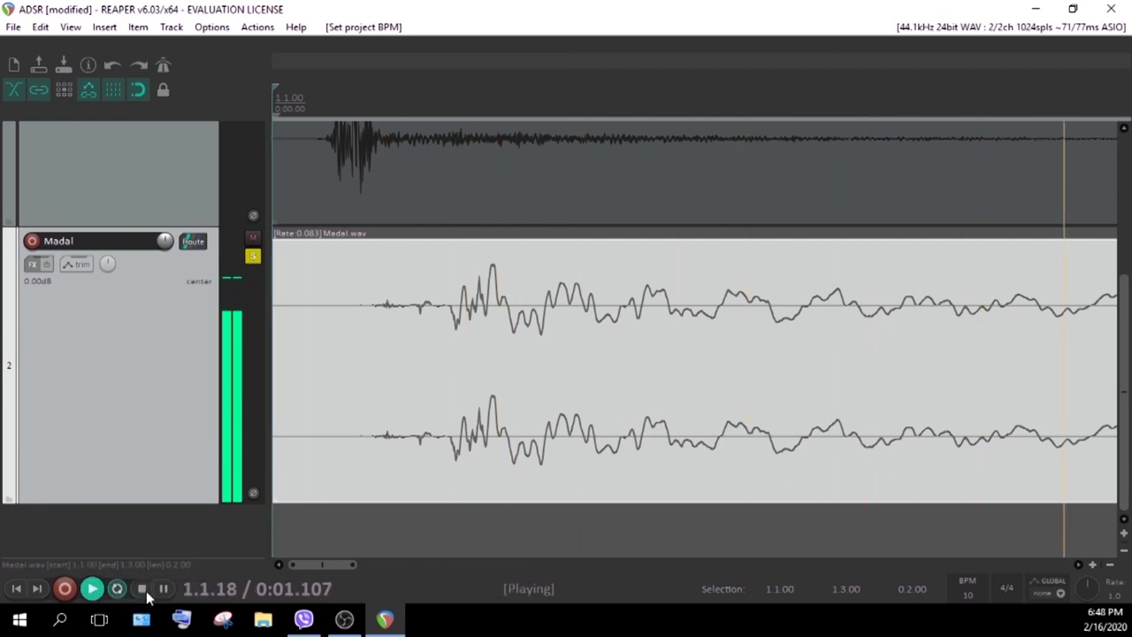
key("space")
Examine the Madal attack peaks at close range, play the hit into its fading tail and stop playback.
left_click_drag(343, 564, 312, 568)
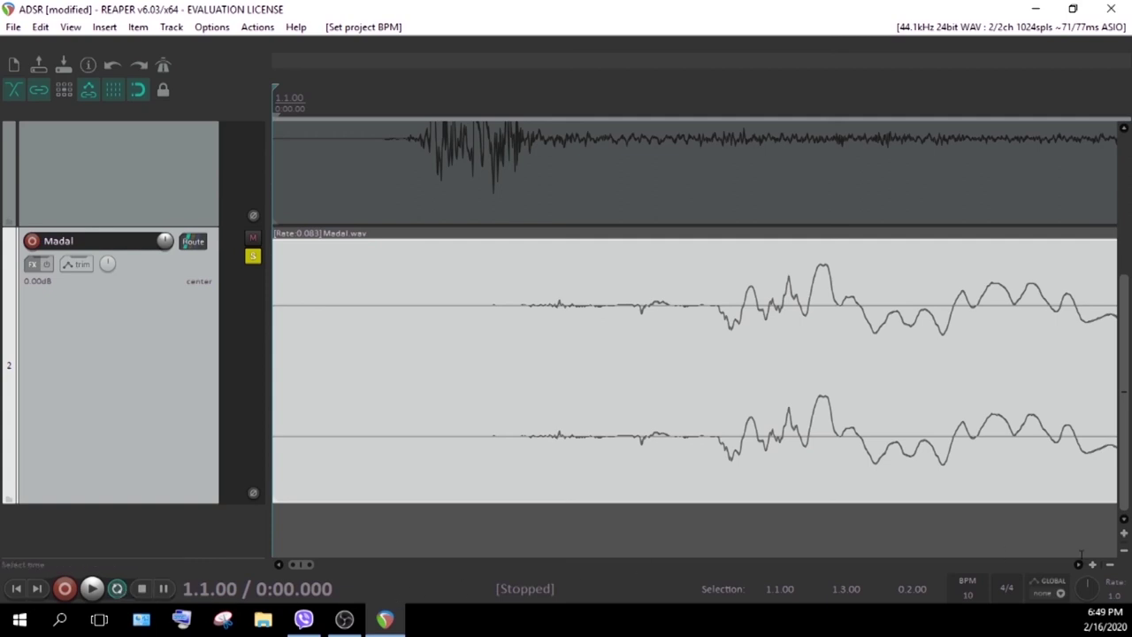
scroll(1077, 570, "right", 2)
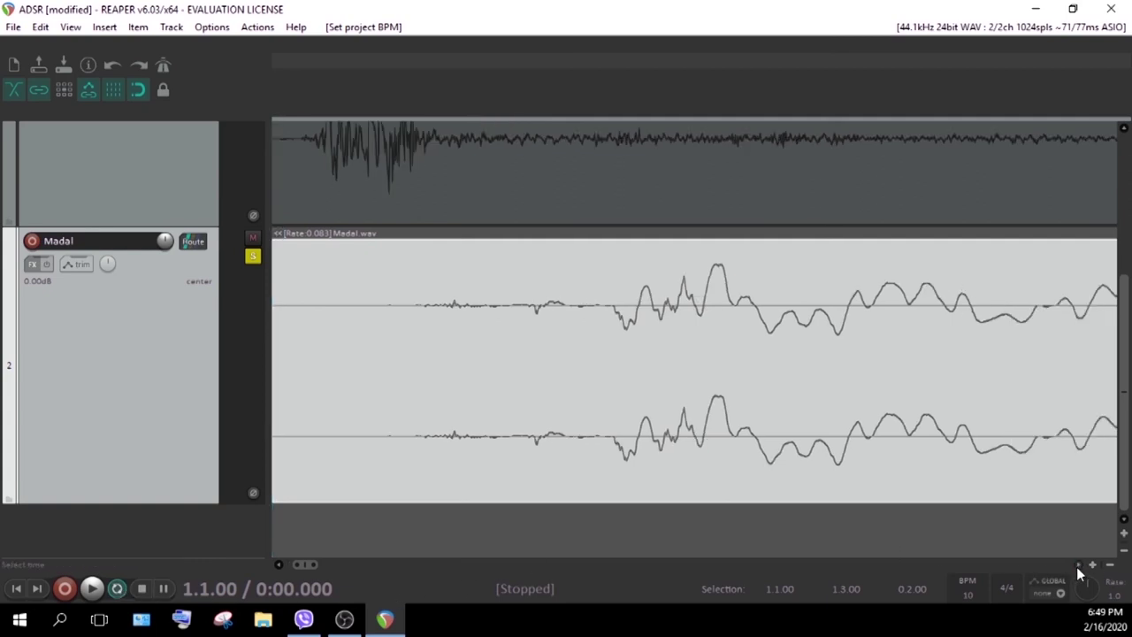
scroll(1077, 570, "right", 2)
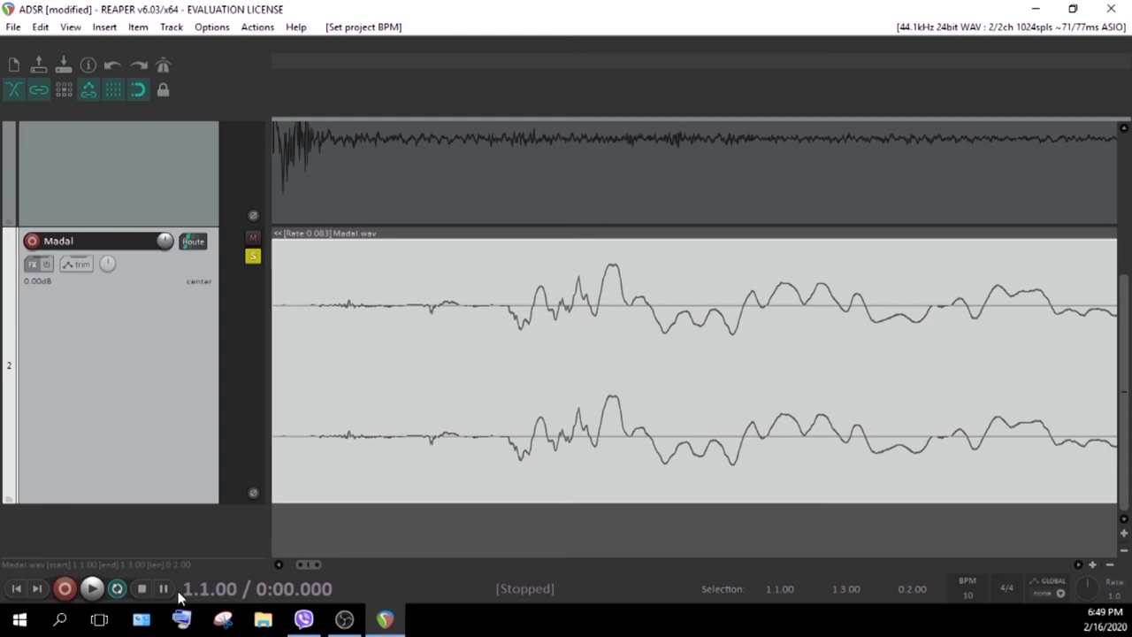
left_click(91, 588)
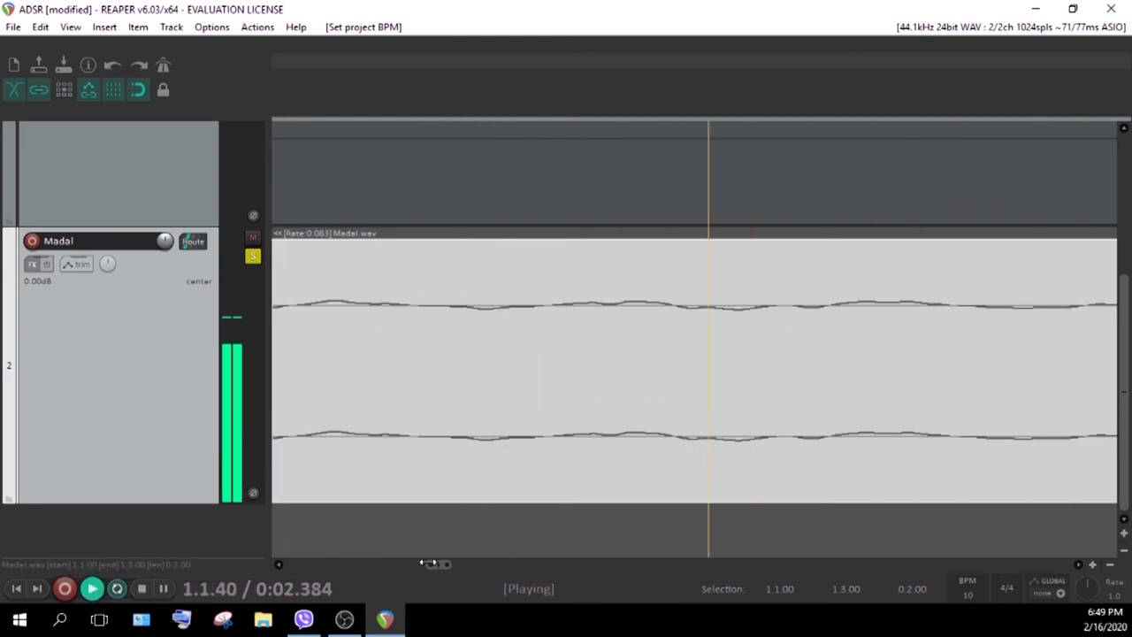
key("space")
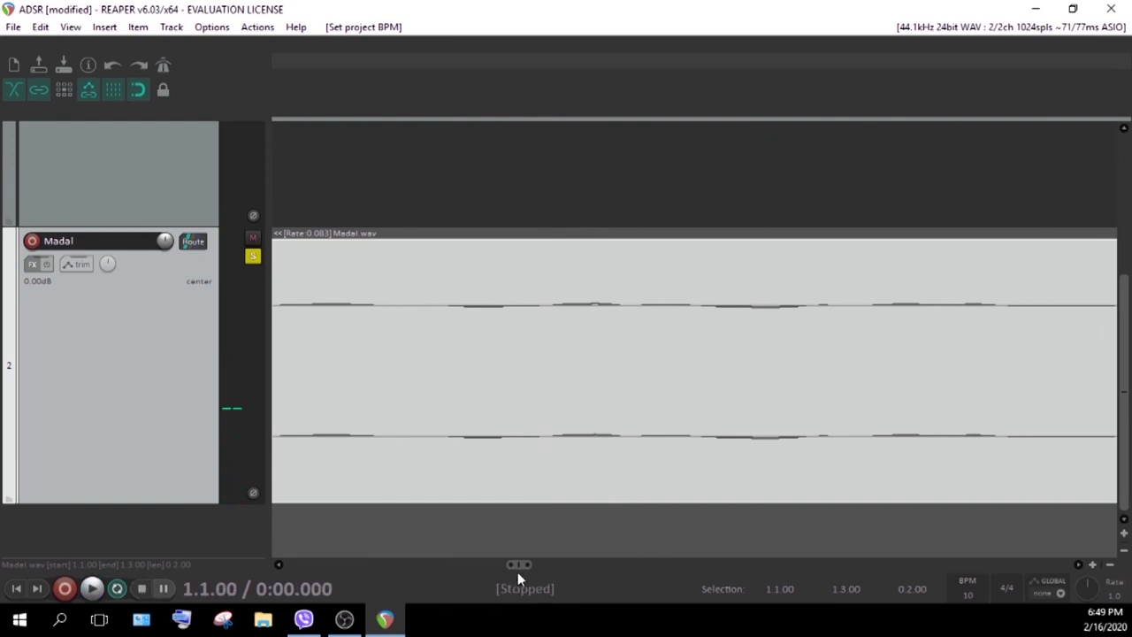
Play the slowed-down Madal hit twice from the start to follow its decay and release, stopping after each playback.
scroll(694, 371, "down", 5)
left_click_drag(715, 570, 354, 566)
left_click(92, 588)
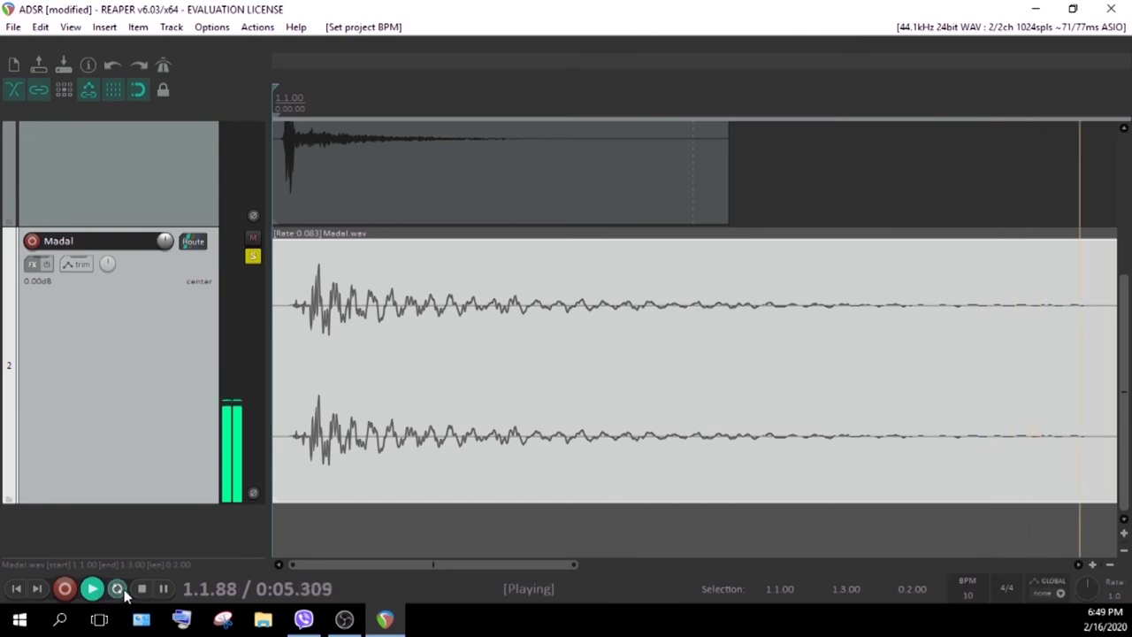
left_click(142, 589)
left_click(92, 589)
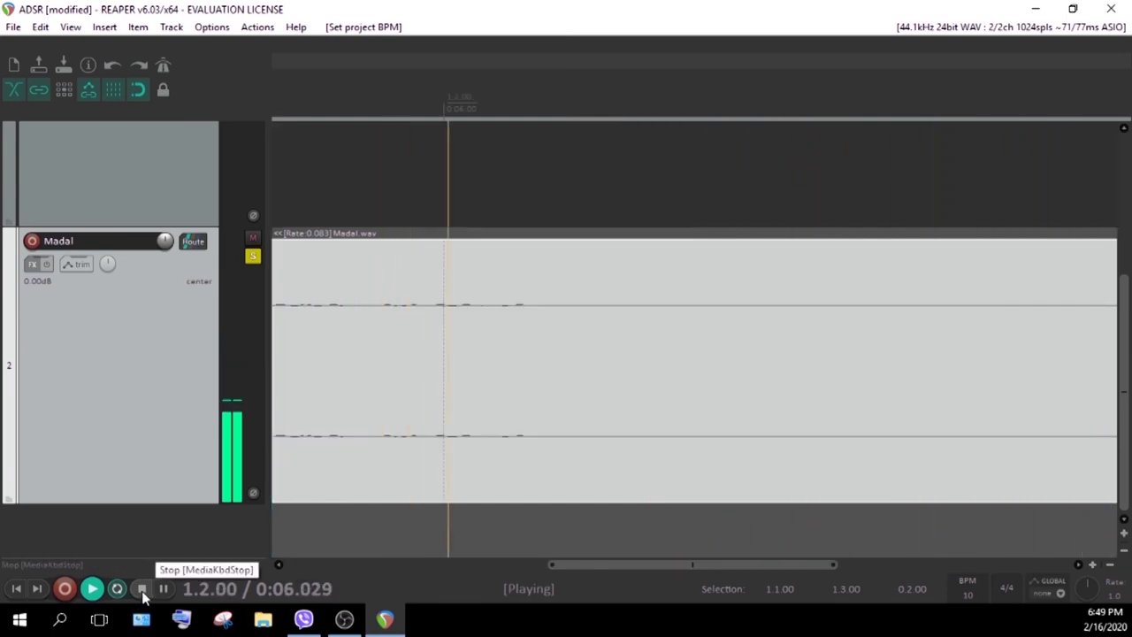
left_click(144, 592)
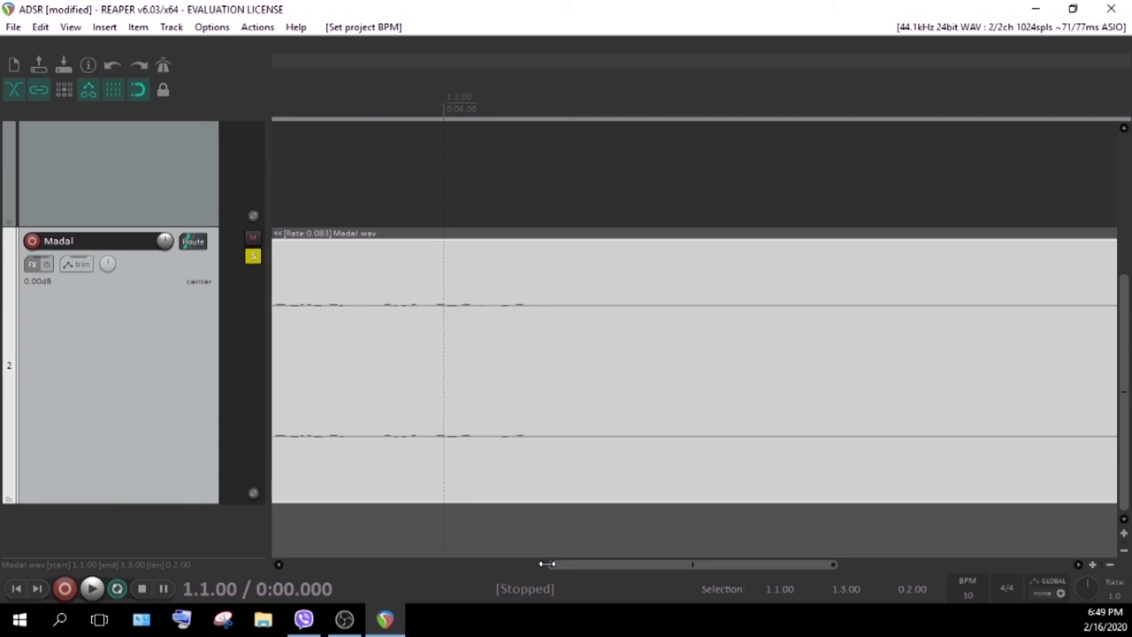
Examine the full slowed-down Madal waveform and compare its shape with the CLAP recording.
left_click_drag(550, 564, 79, 557)
scroll(180, 367, "up", 3)
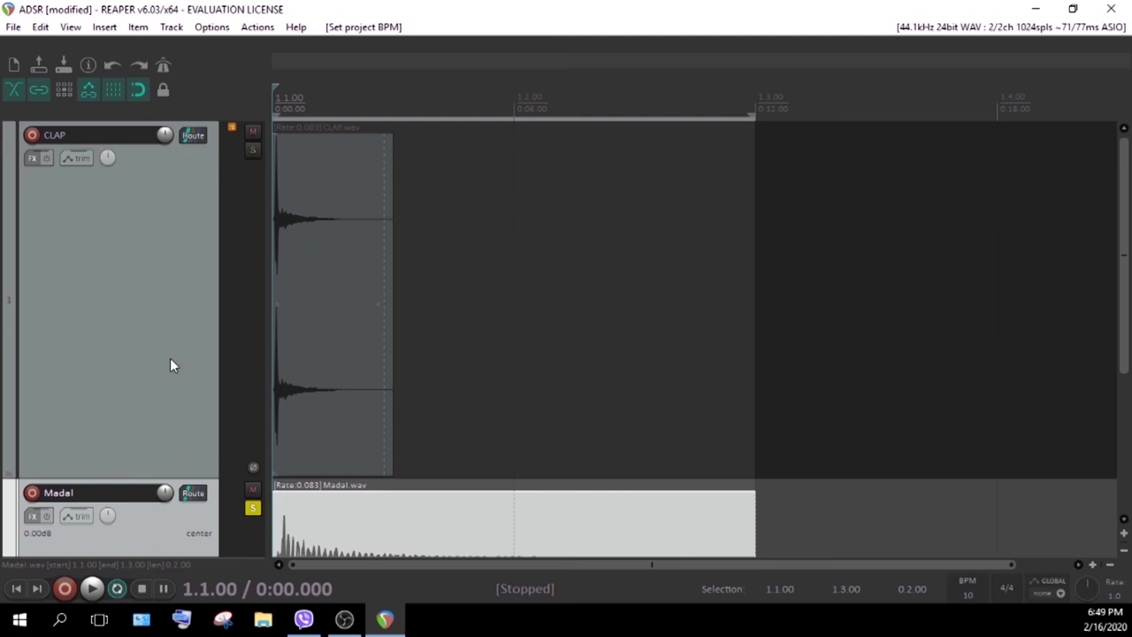
scroll(195, 257, "down", 3)
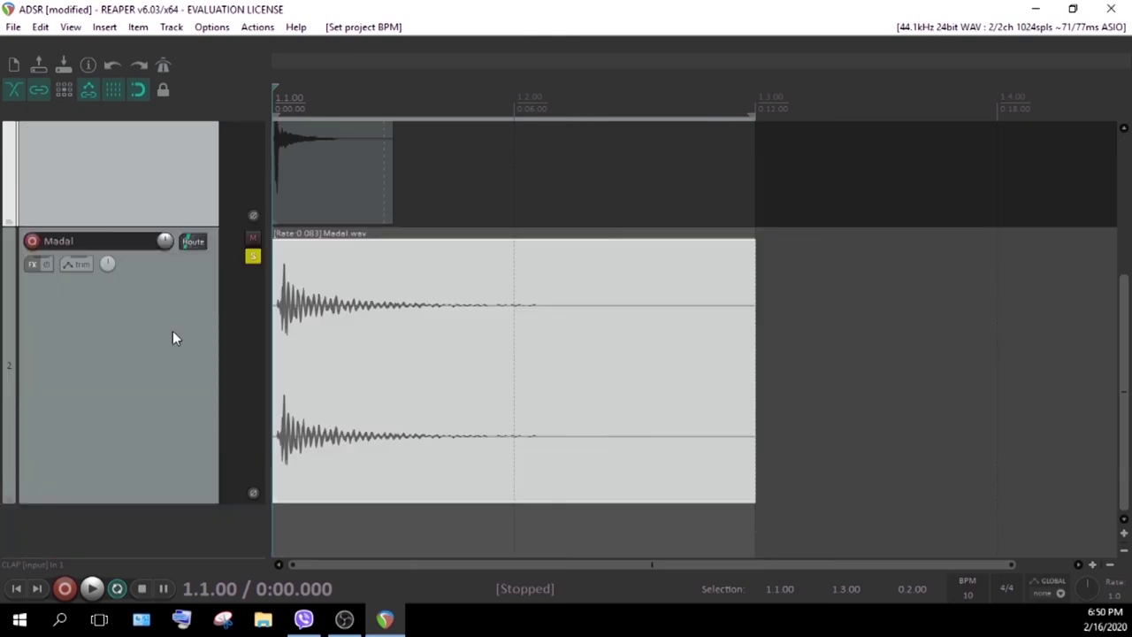
scroll(172, 330, "up", 3)
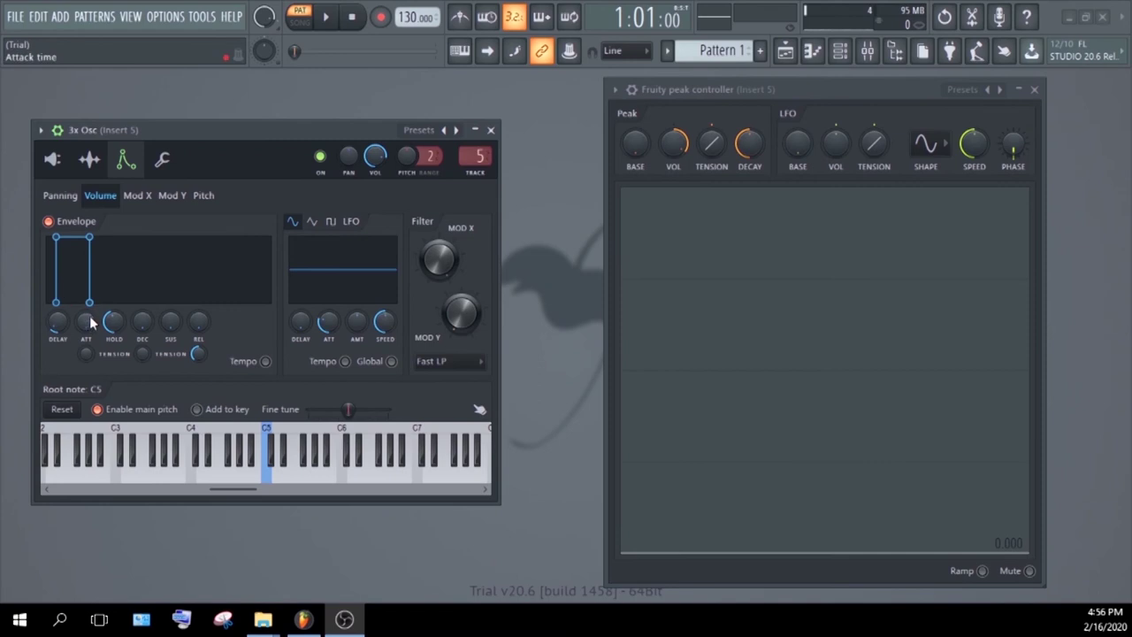
In FL Studio, cut the 3x Osc volume envelope's hold and delay to zero, playing C5 briefly in between.
left_click_drag(113, 322, 113, 354)
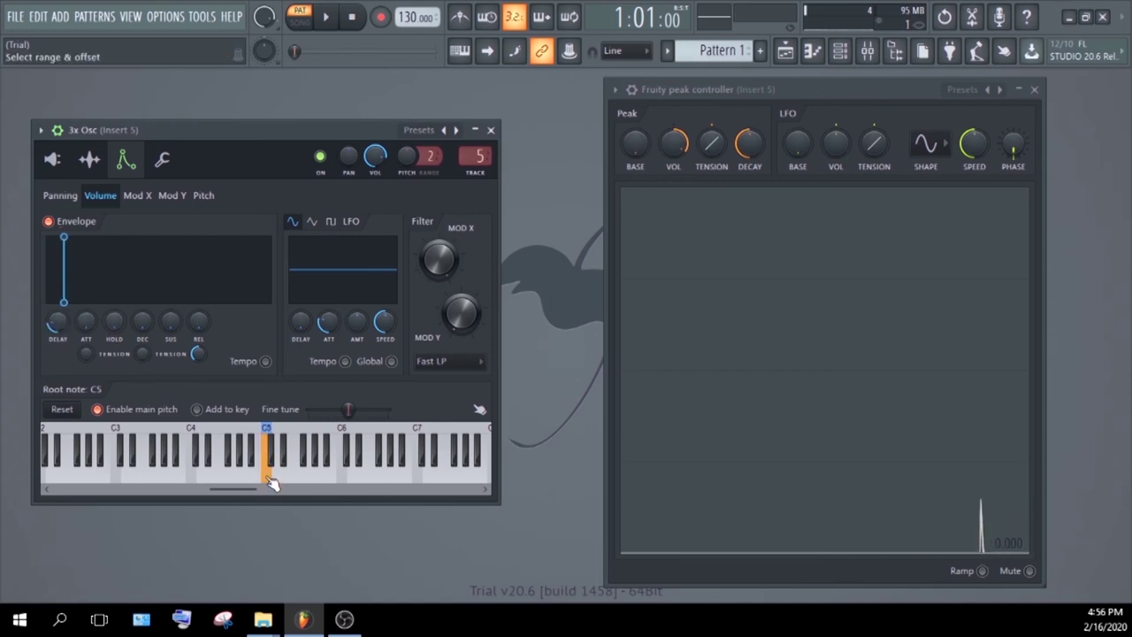
left_click_drag(274, 477, 270, 464)
left_click_drag(52, 327, 52, 340)
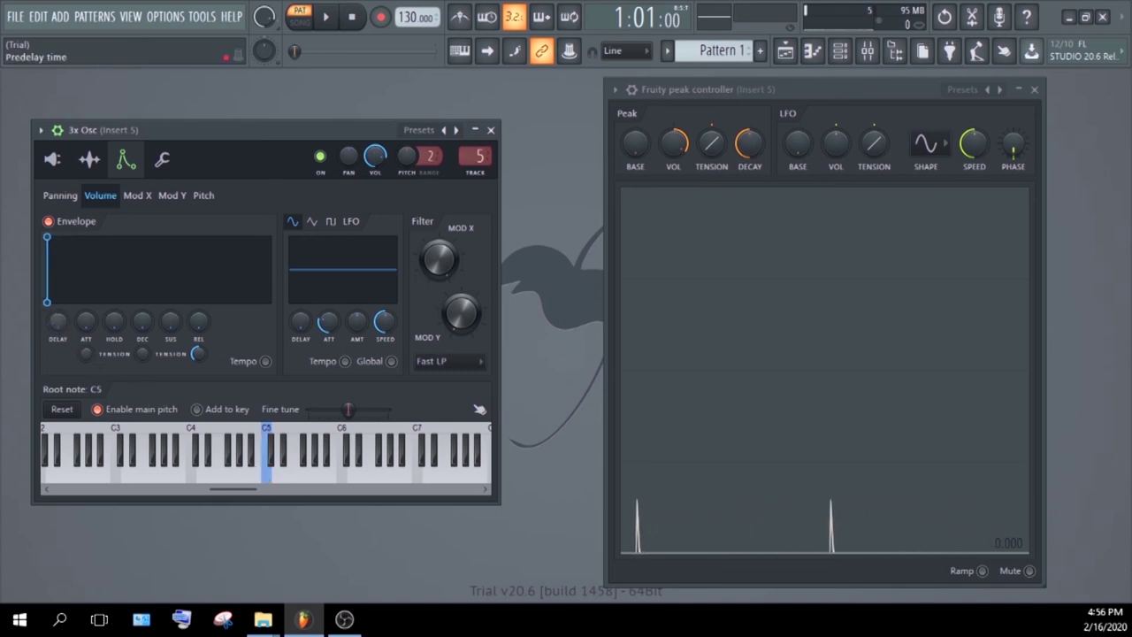
Add a hold and a gradual attack to the volume envelope, playing C5 after each change.
left_click_drag(114, 324, 114, 298)
left_click_drag(274, 479, 276, 481)
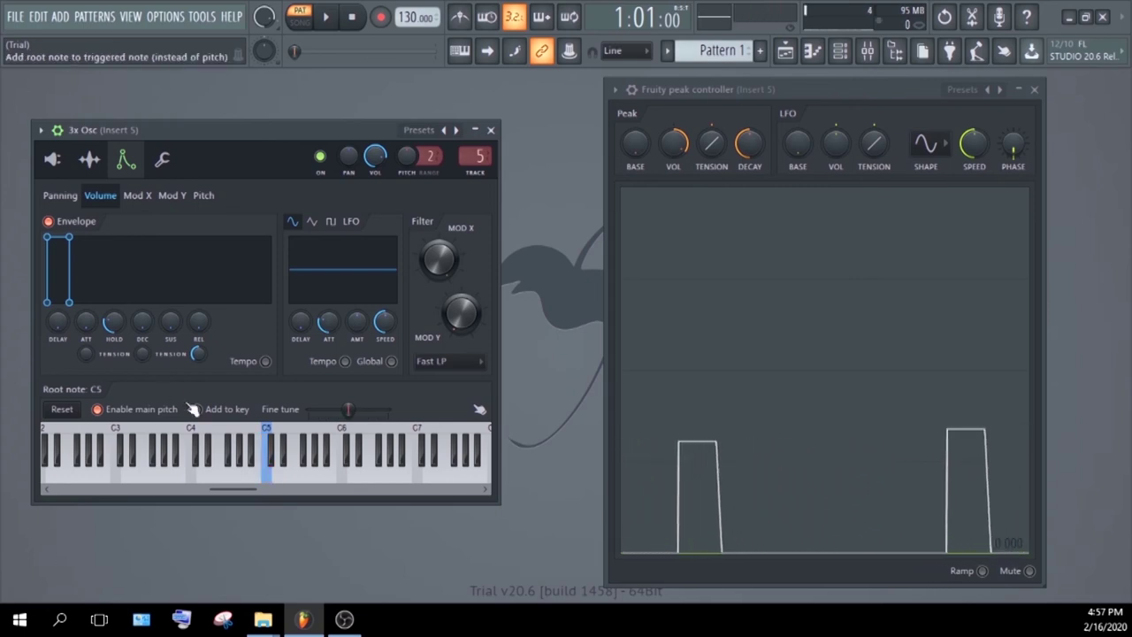
left_click_drag(87, 324, 87, 295)
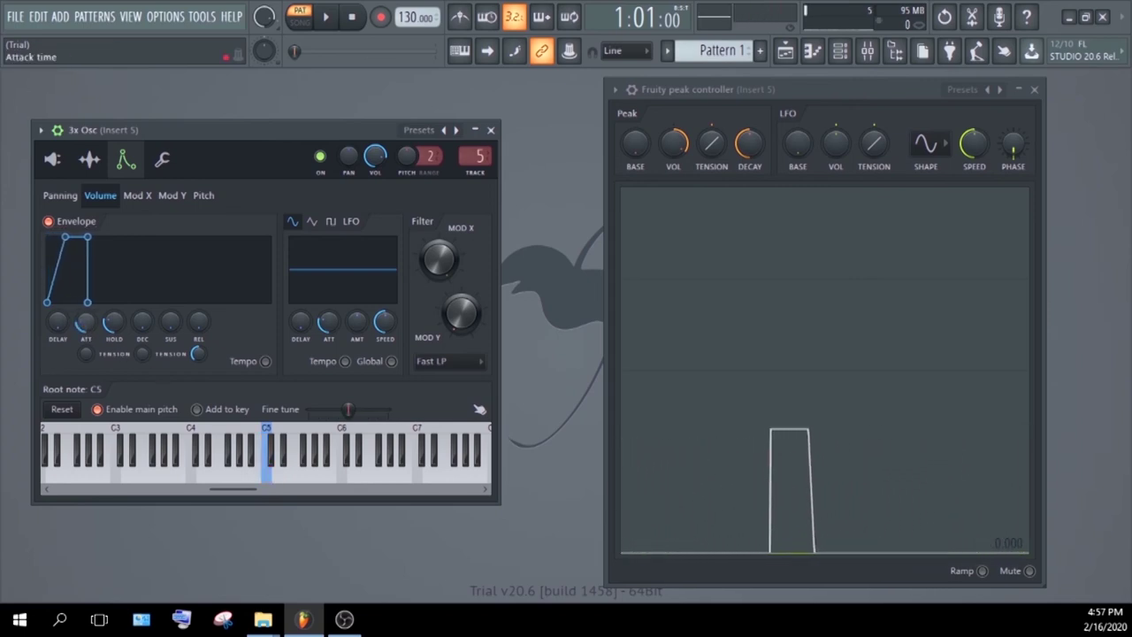
left_click_drag(271, 483, 271, 482)
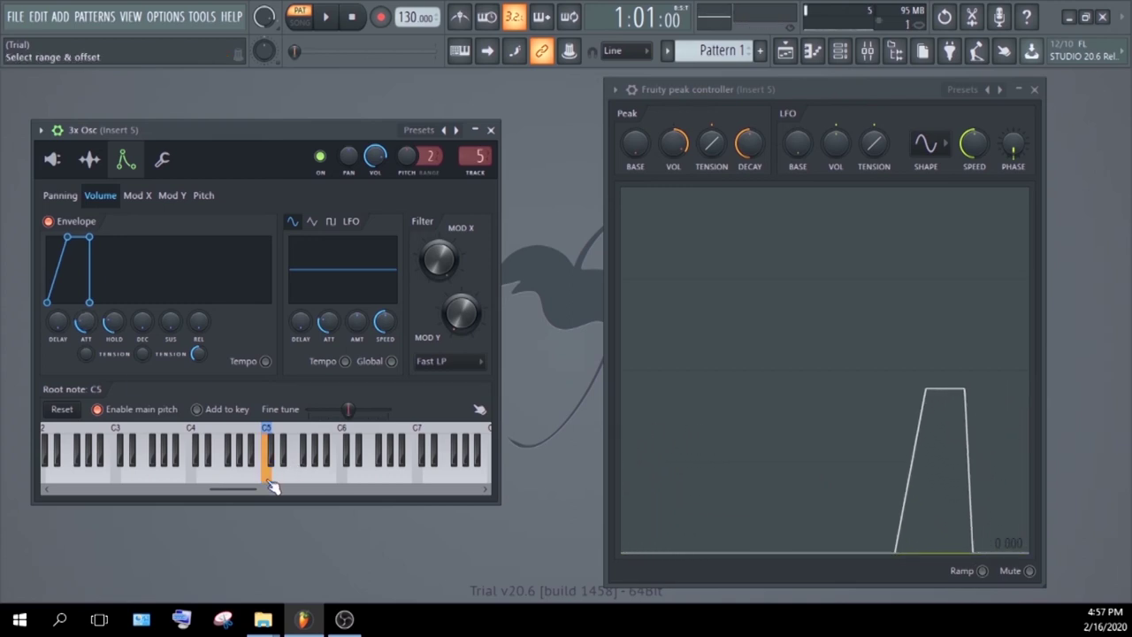
left_click(270, 485)
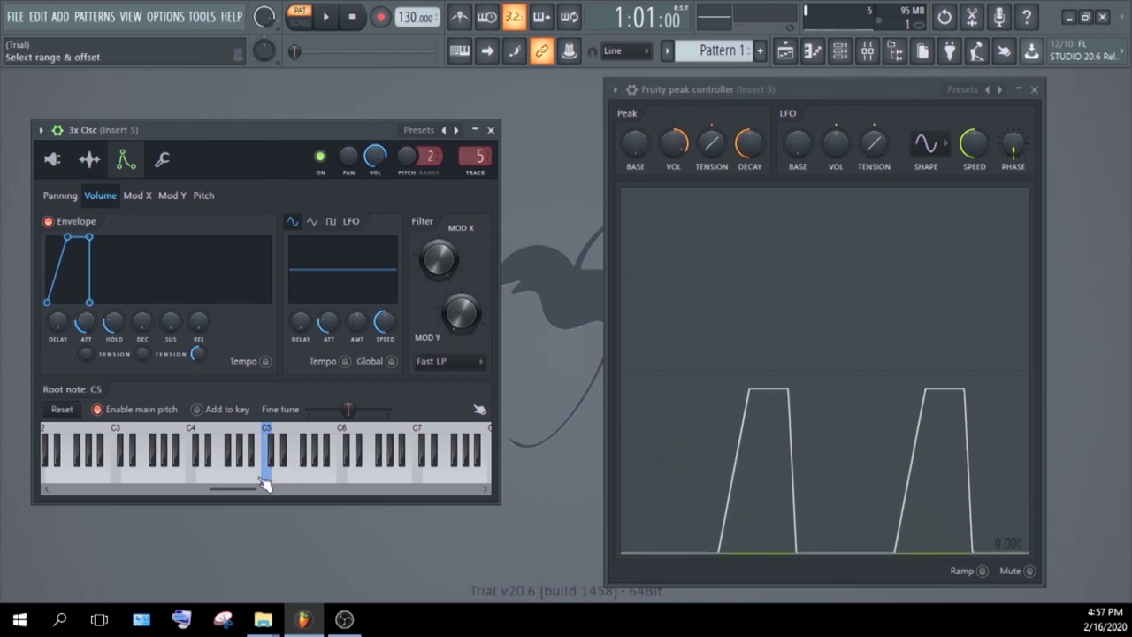
Reduce the attack to zero and lengthen the hold, auditioning C5 with each setting.
left_click_drag(85, 323, 85, 349)
left_click(272, 484)
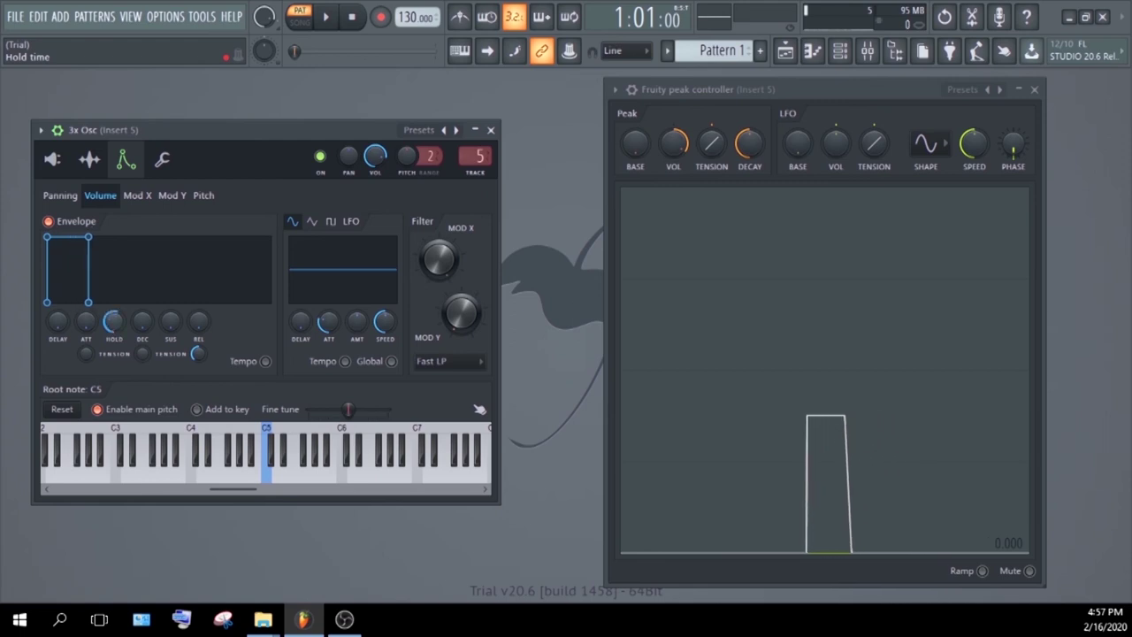
left_click_drag(113, 323, 113, 305)
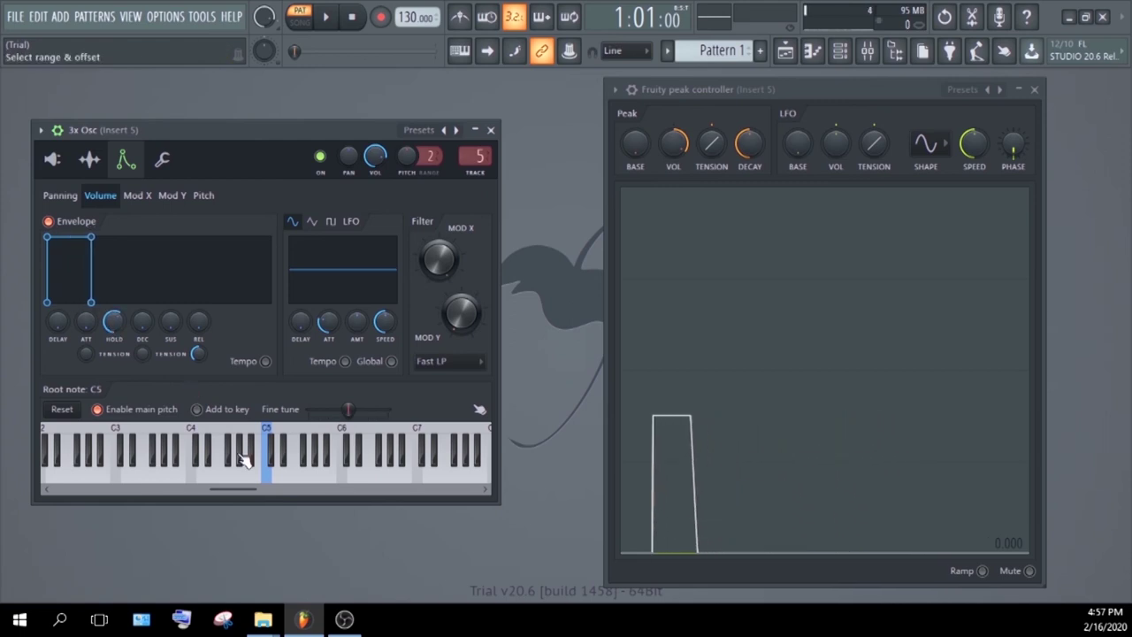
left_click(266, 478)
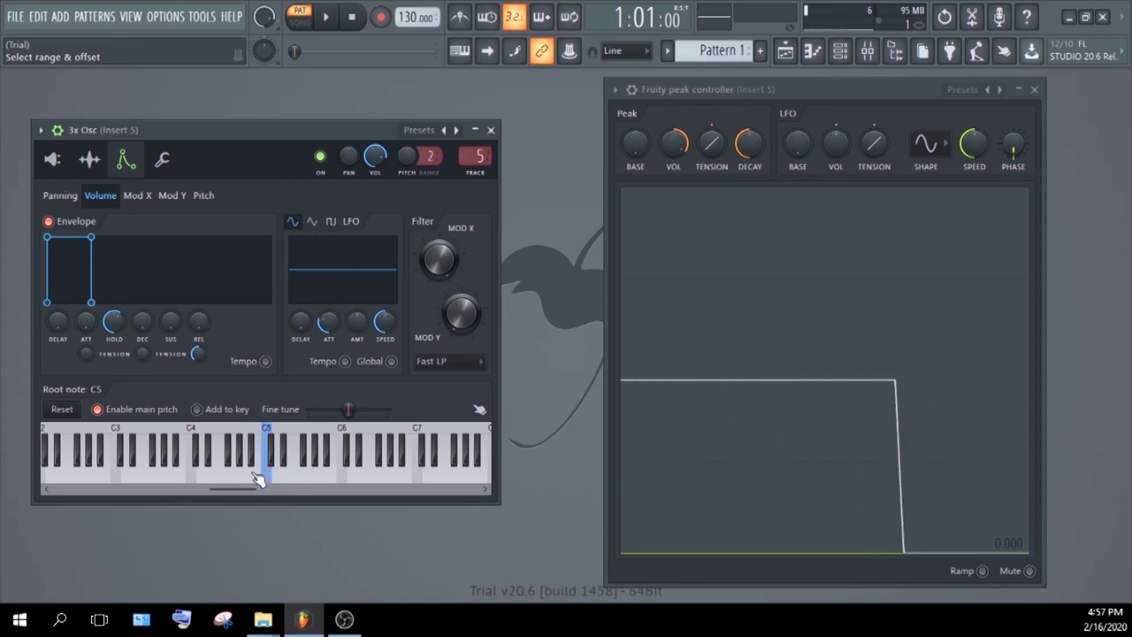
Add a short attack and a progressively longer decay to the volume envelope, playing C5 to check each shape.
left_click_drag(85, 323, 86, 307)
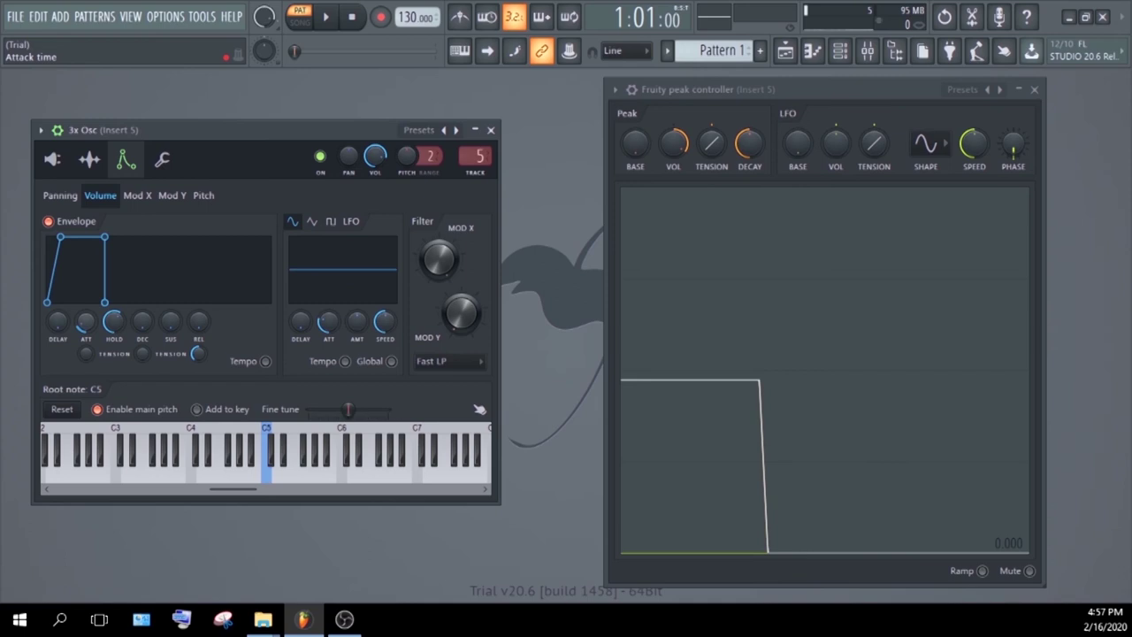
left_click(273, 478)
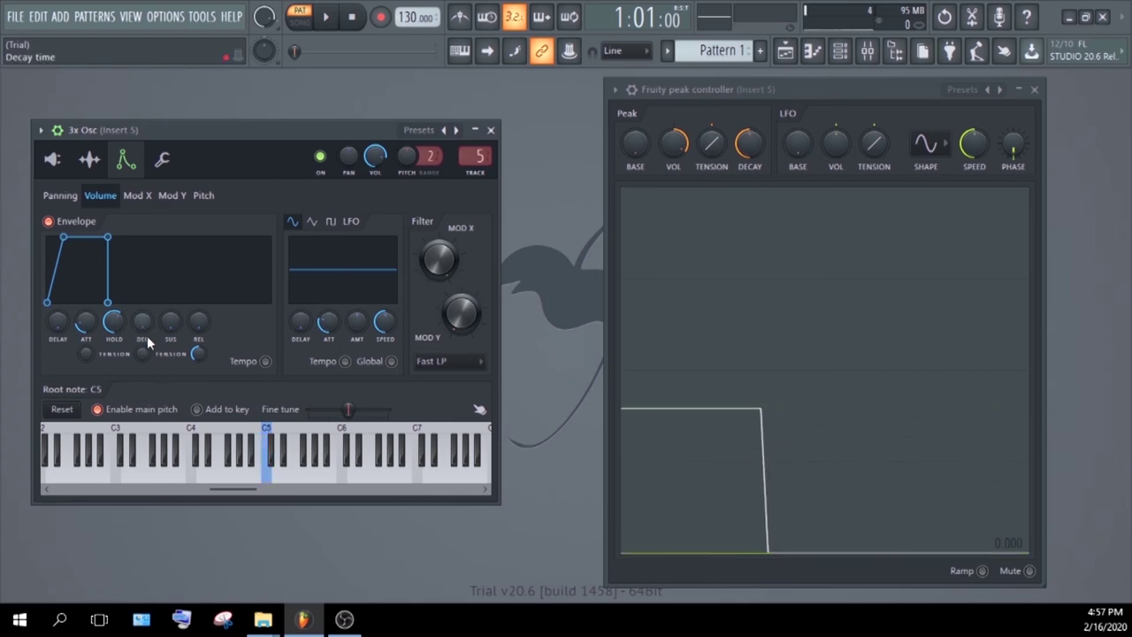
left_click(269, 484)
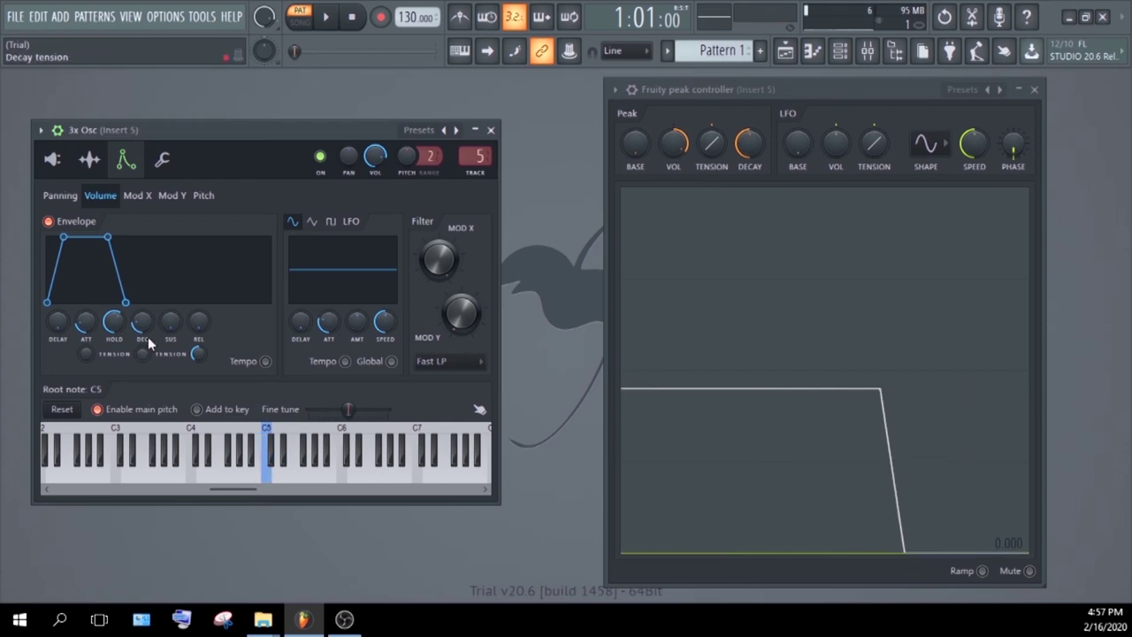
left_click(270, 484)
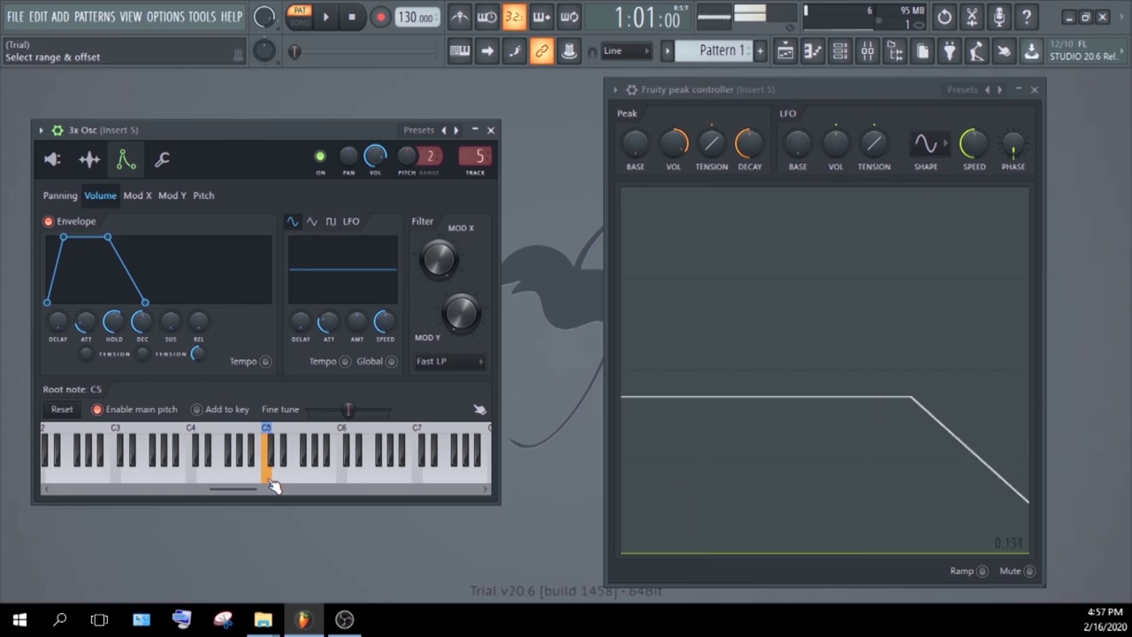
left_click_drag(272, 485, 270, 483)
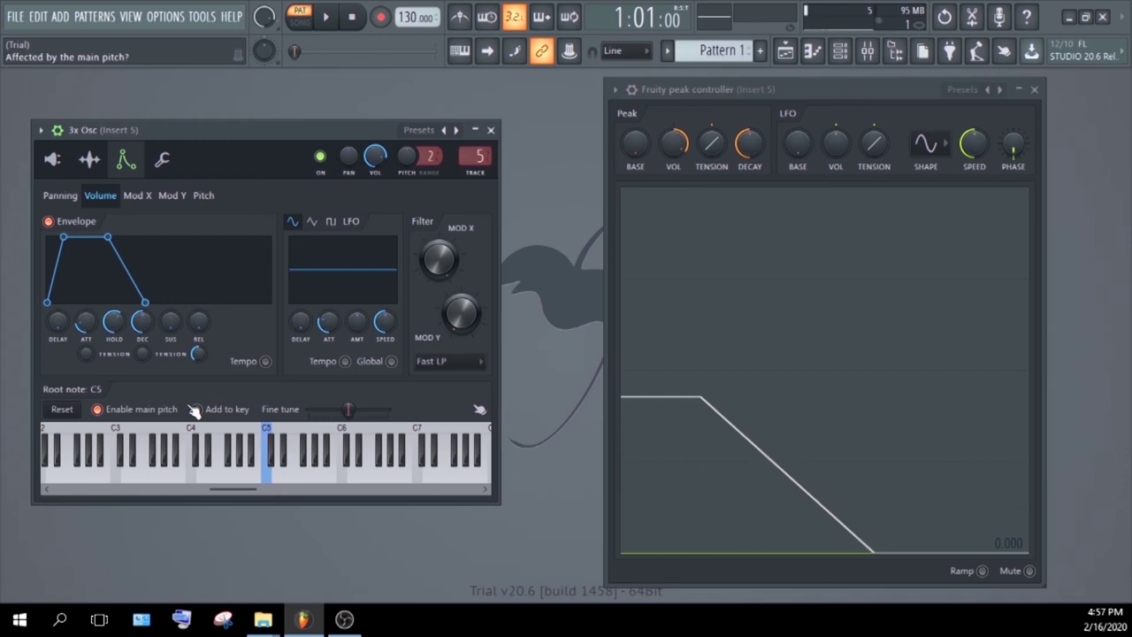
Raise the sustain to a low level after the decay slope and play a long C5 until it sustains.
left_click_drag(145, 303, 133, 283)
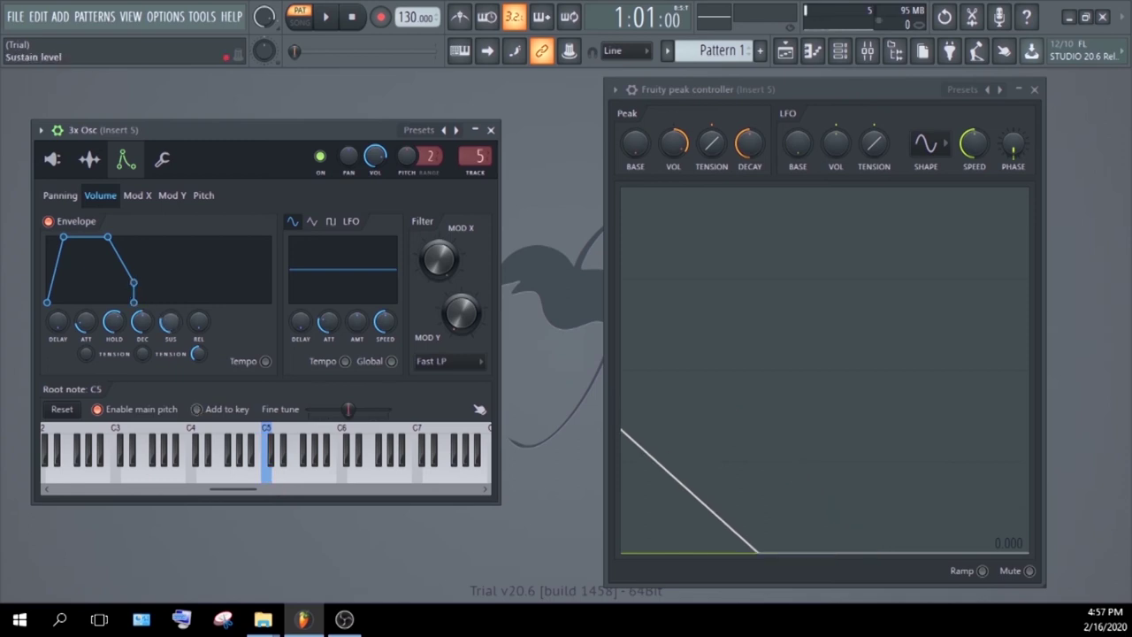
left_click(272, 476)
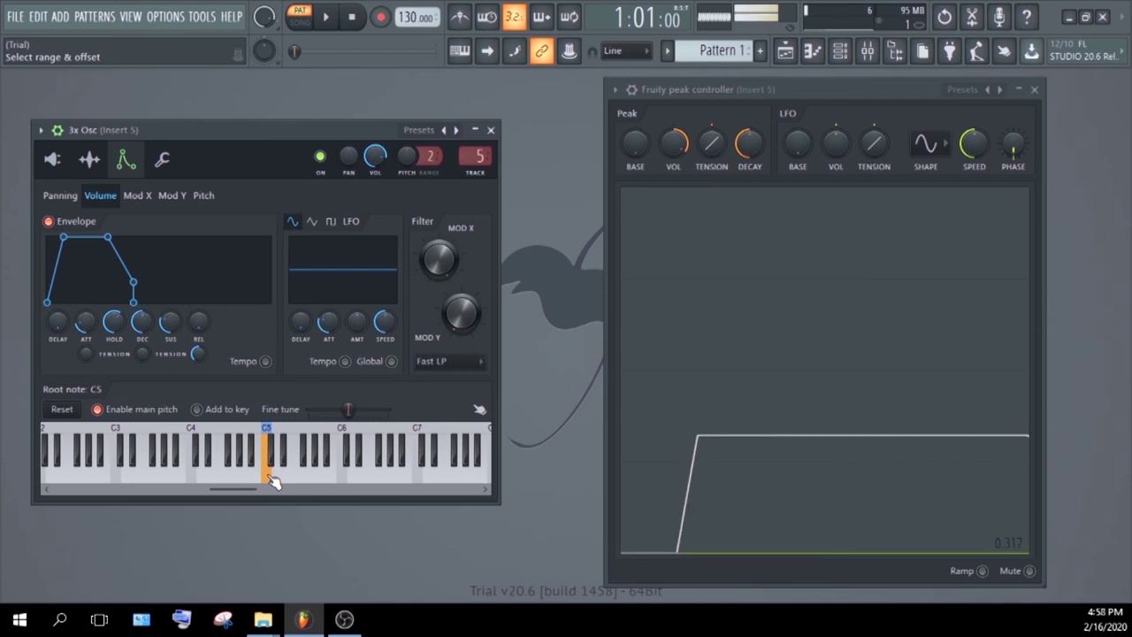
left_click_drag(272, 479, 269, 482)
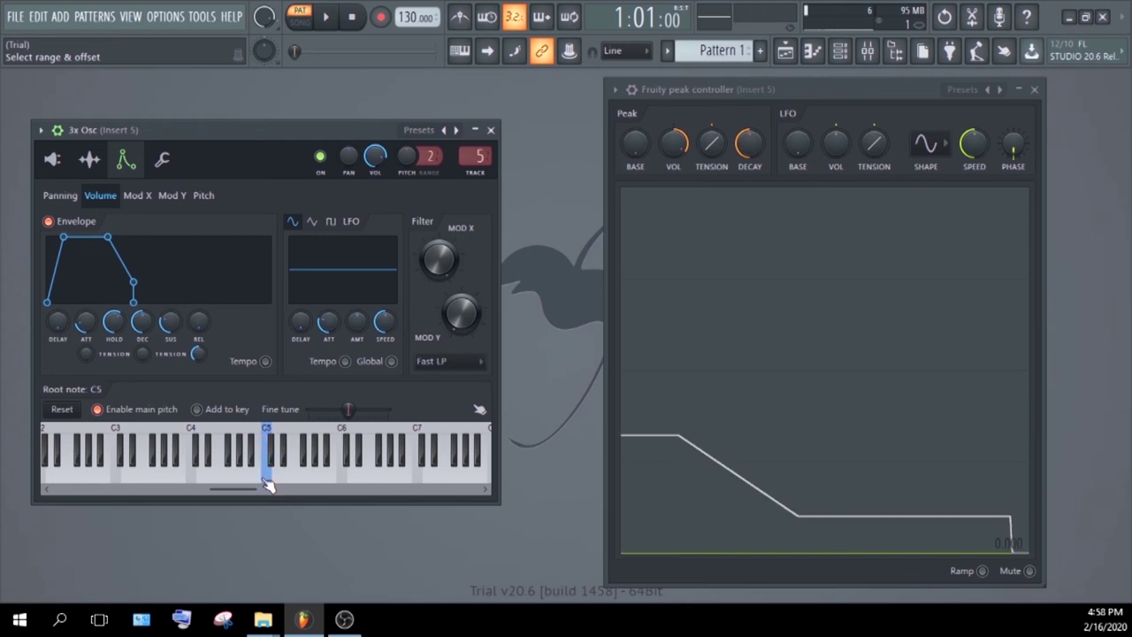
Cut the decay to zero, shorten the hold and raise the sustain level, playing long C5 notes to compare.
left_click_drag(141, 322, 141, 354)
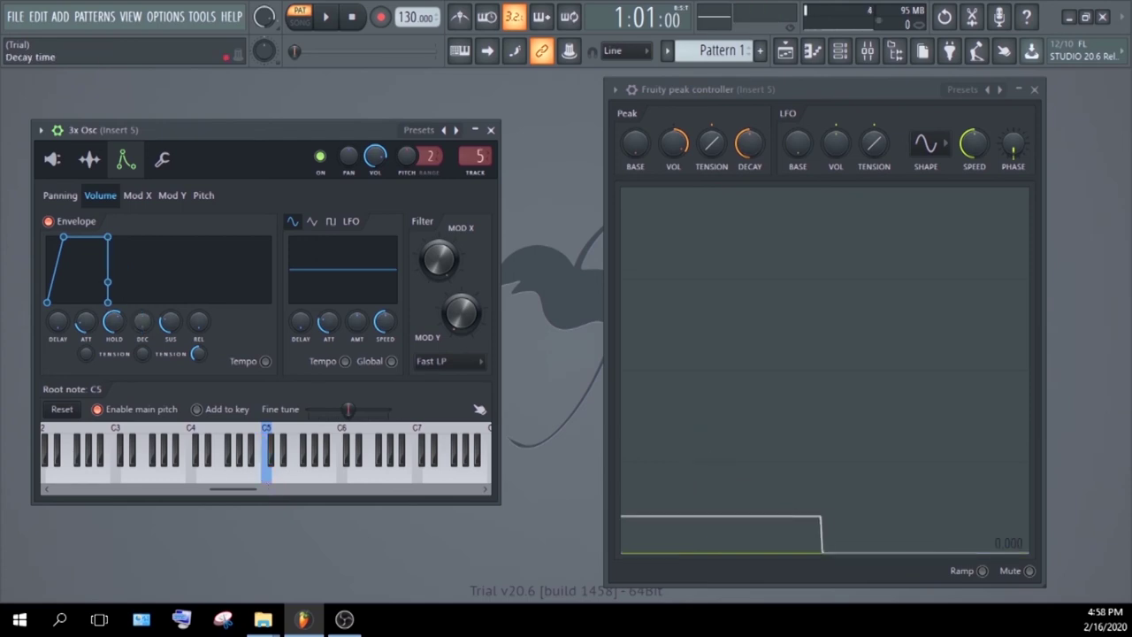
left_click_drag(269, 477, 270, 477)
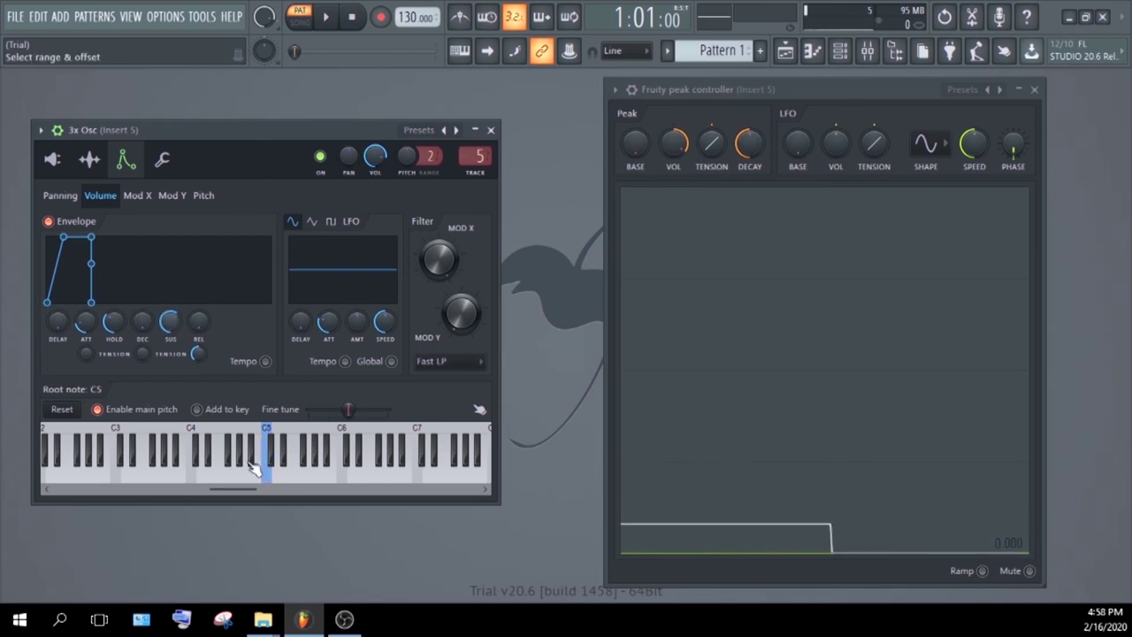
left_click_drag(271, 484, 272, 484)
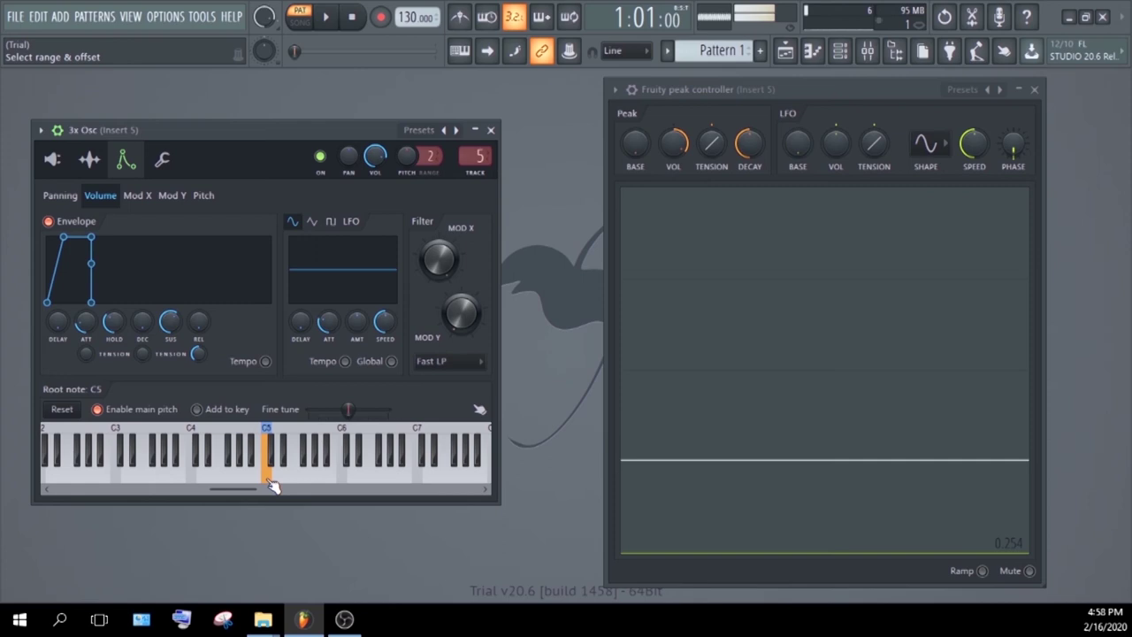
left_click_drag(272, 484, 272, 485)
Reduce the attack to zero and add a short delay before the hold, playing C5 after each change.
left_click_drag(85, 324, 85, 340)
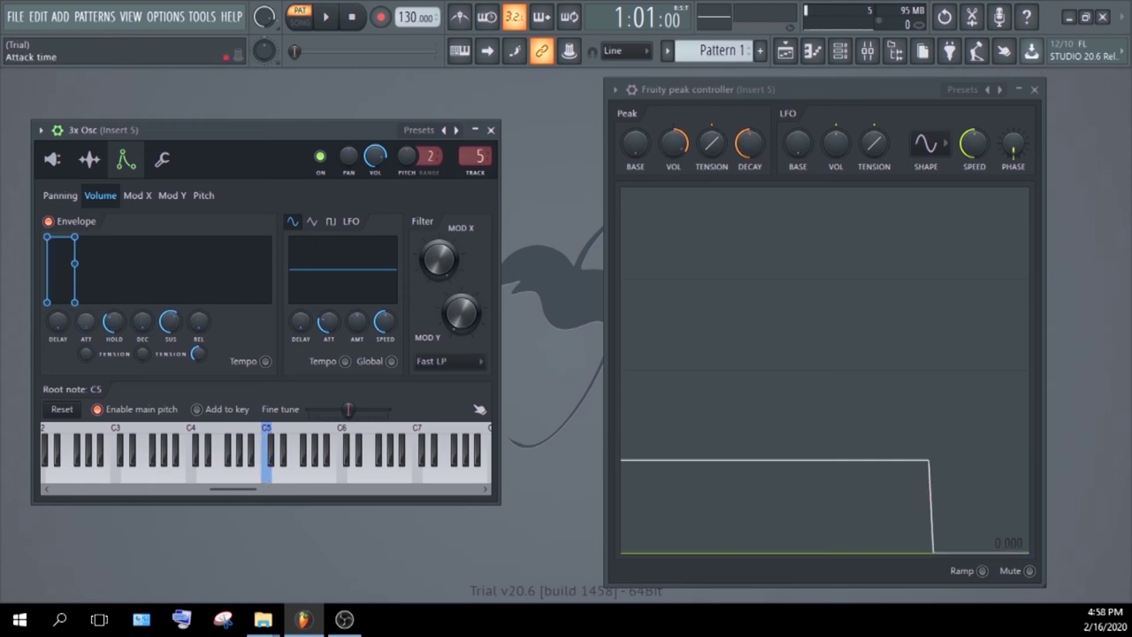
left_click_drag(273, 481, 274, 482)
left_click_drag(57, 324, 58, 308)
left_click_drag(274, 479, 274, 480)
Add a curved release after the sustain, play C5, and cut the release back to zero to compare.
left_click_drag(196, 325, 196, 311)
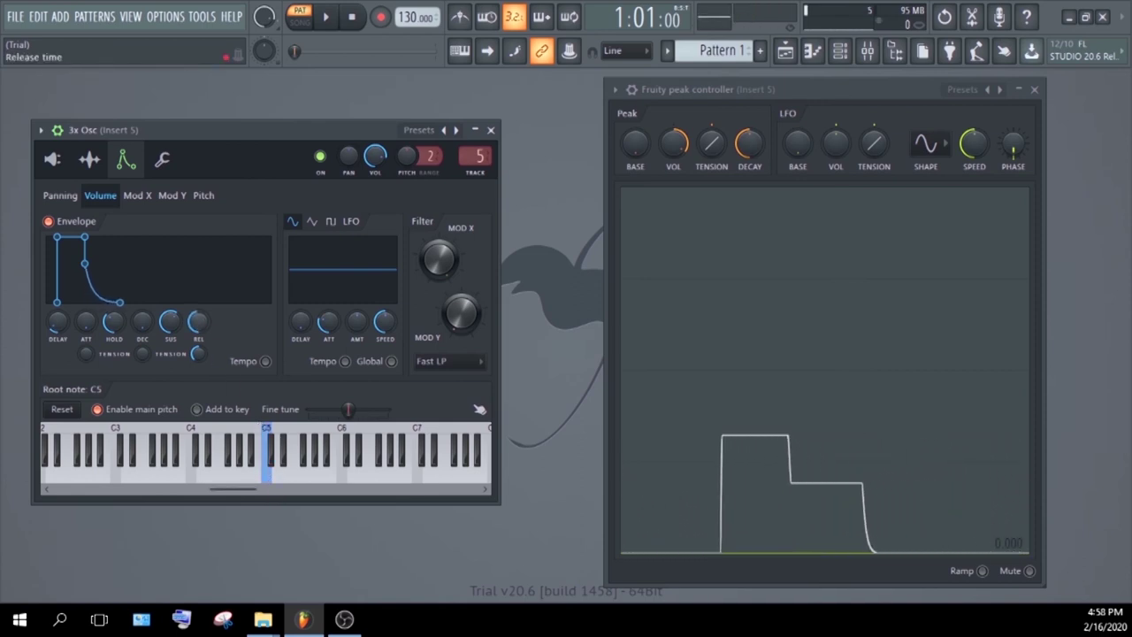
left_click_drag(270, 482, 269, 483)
left_click_drag(197, 323, 197, 354)
left_click_drag(271, 485, 272, 485)
Shorten the hold time, play a sustained C5, and reduce the envelope's delay to zero.
left_click_drag(112, 332, 113, 354)
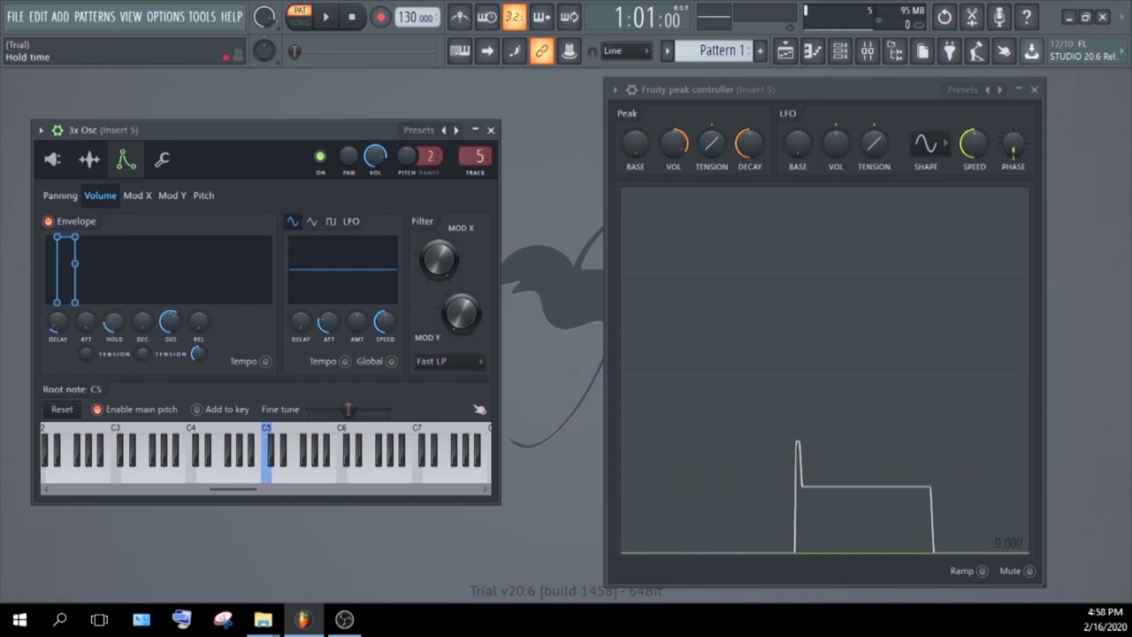
left_click(268, 464)
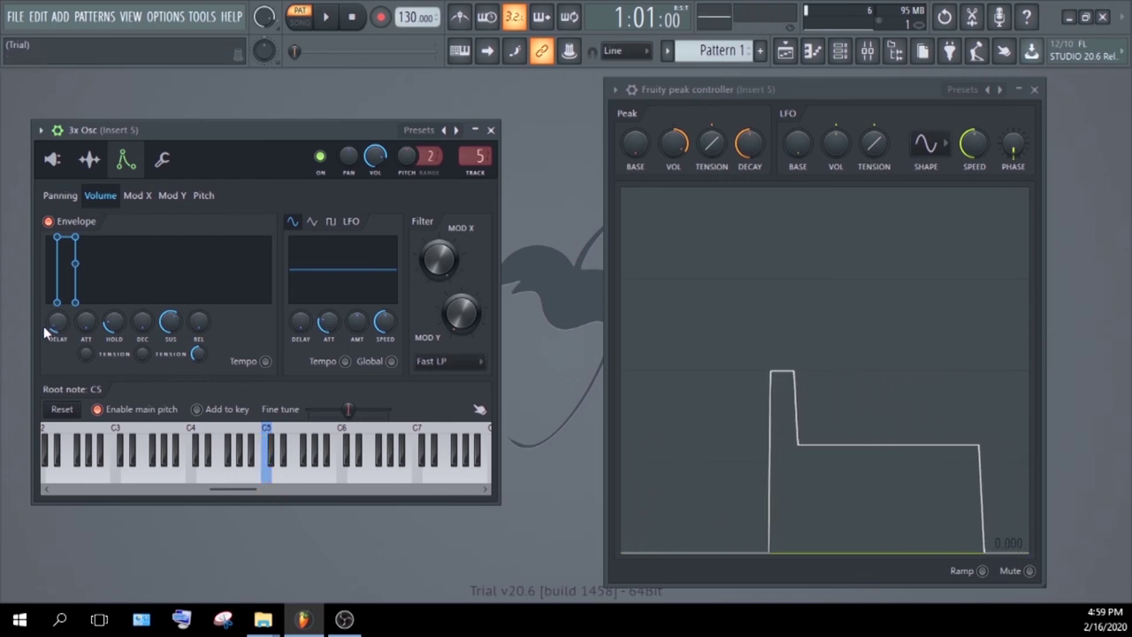
left_click_drag(58, 322, 57, 340)
Play C5 at different lengths using an envelope with decay and release but no hold or sustain.
left_click(270, 478)
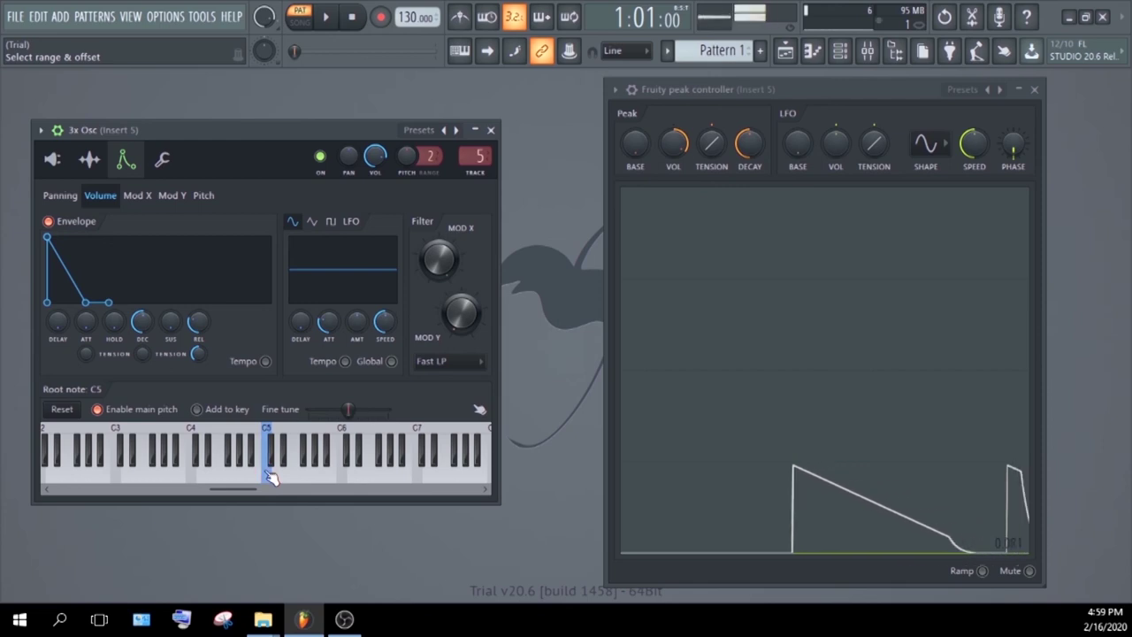
left_click(269, 478)
left_click(270, 477)
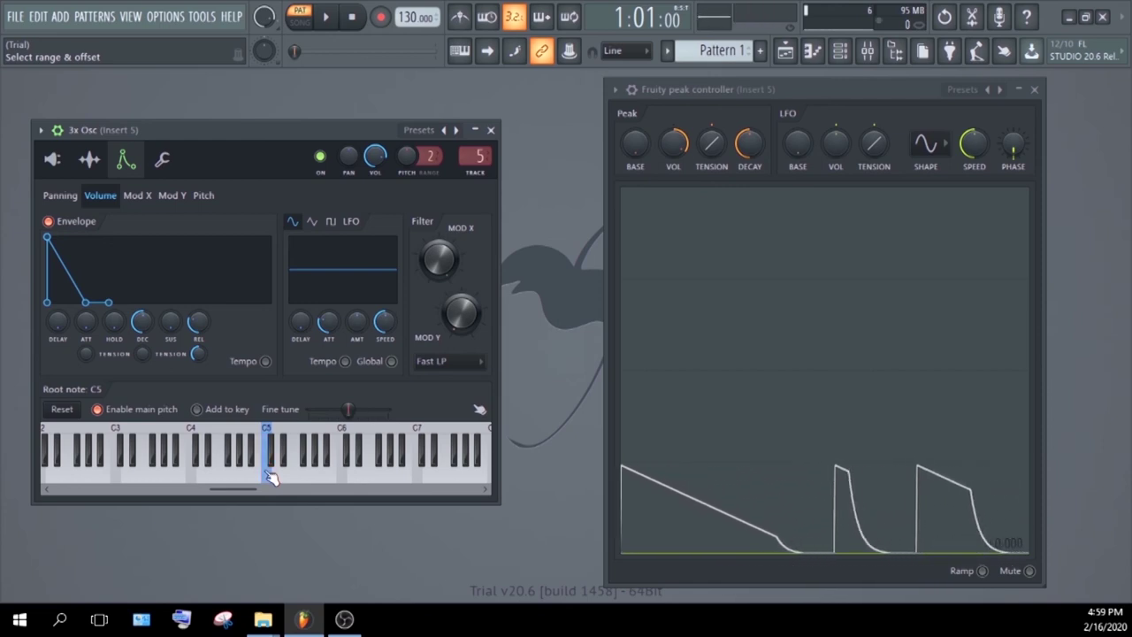
left_click(270, 478)
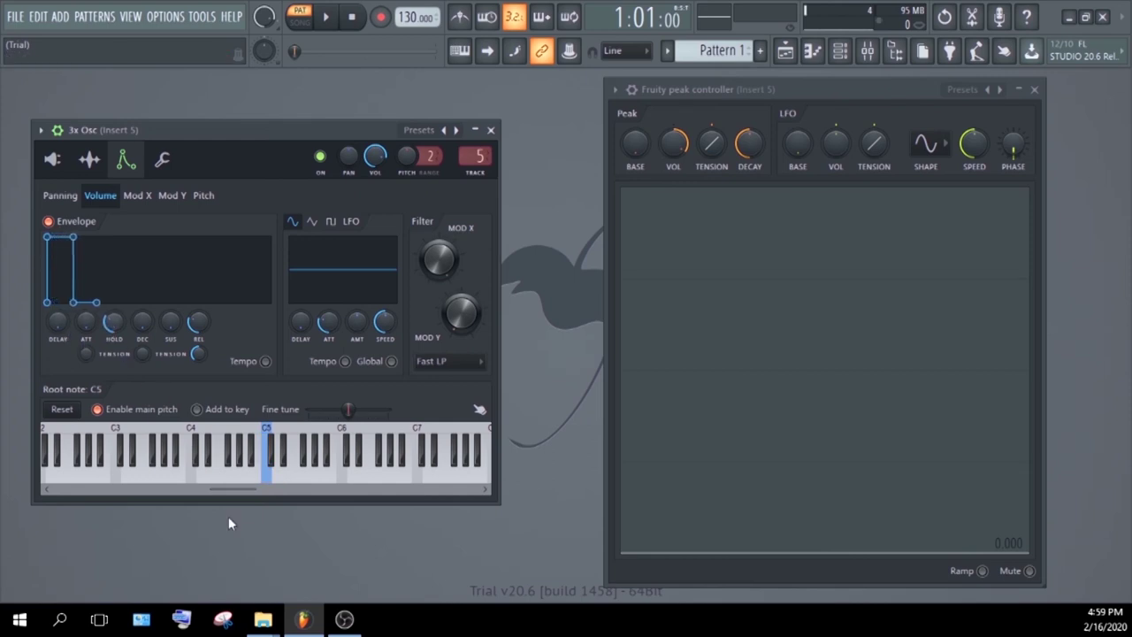
Audition C5 with a hold-only envelope while lengthening the release, and bring the release time back down.
left_click(274, 482)
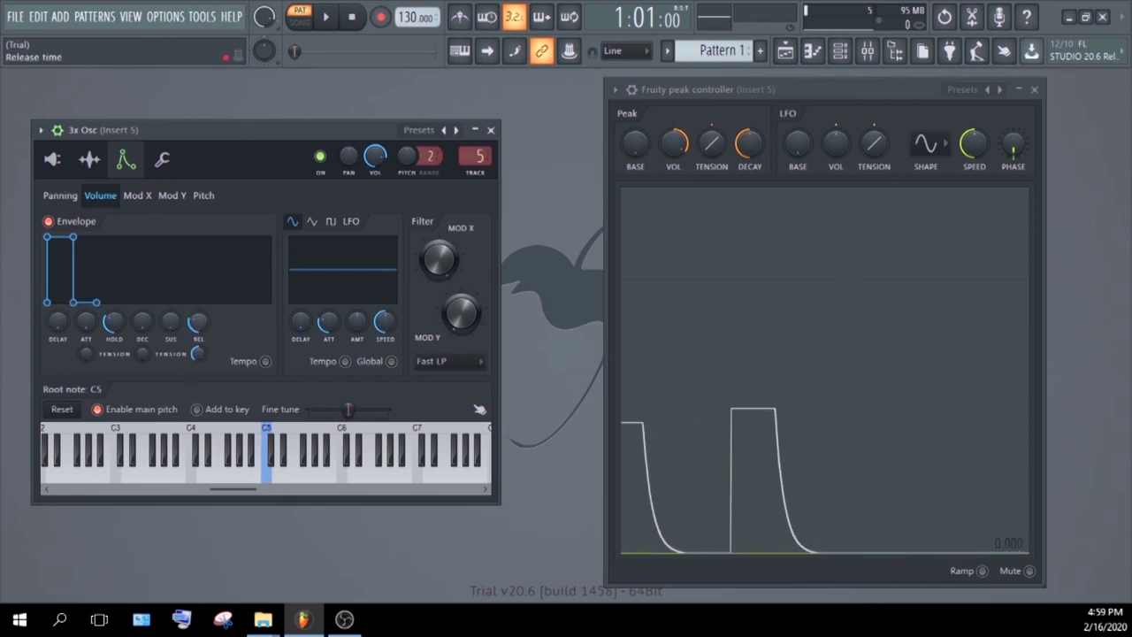
left_click(269, 482)
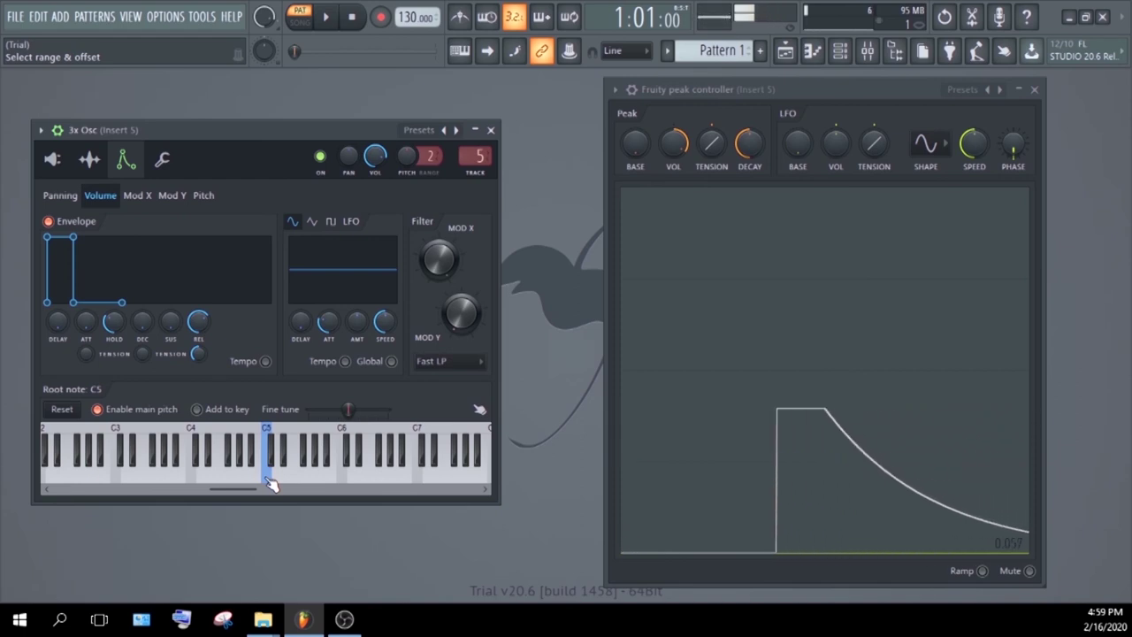
left_click_drag(198, 323, 198, 349)
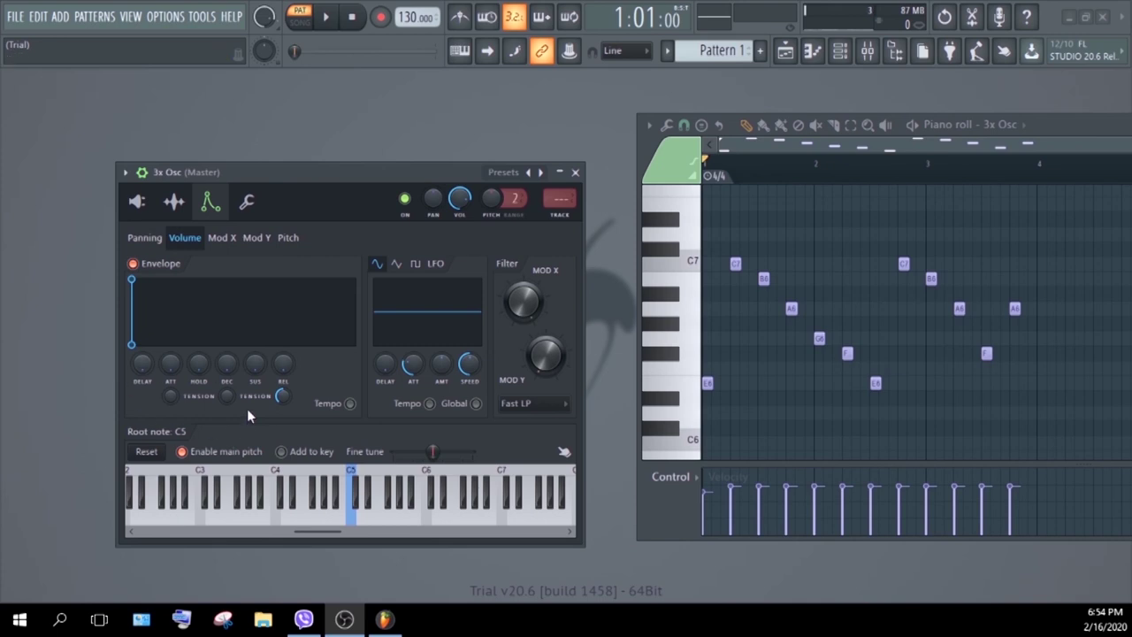
Play the 3x Osc piano roll pattern and set a very short attack on its volume envelope.
left_click(300, 588)
left_click(328, 18)
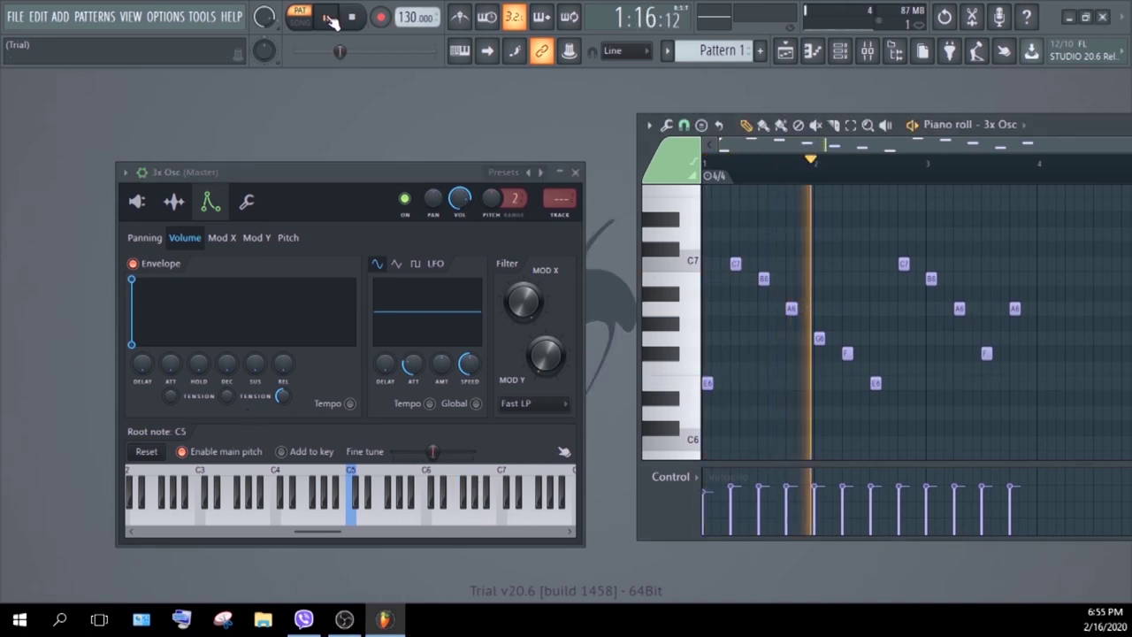
mouse_move(170, 363)
left_mouse_down()
mouse_move(170, 343)
mouse_move(170, 378)
left_mouse_up()
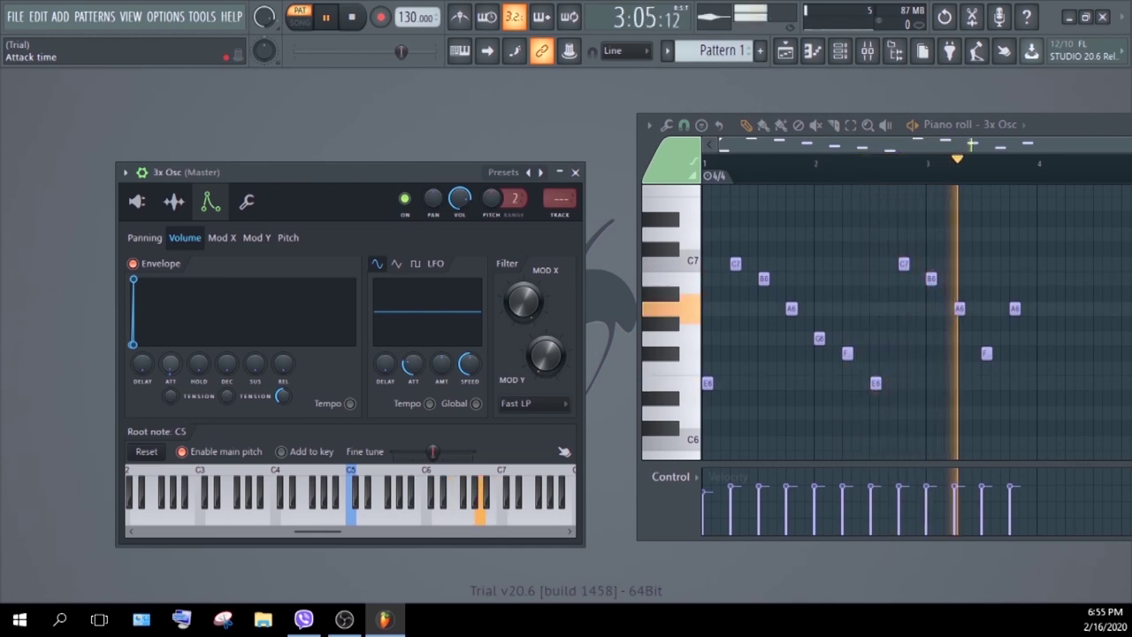
Lengthen the volume envelope's attack while the melody loops, and shorten it again to a brief fade-in.
mouse_move(170, 363)
left_mouse_down()
mouse_move(170, 326)
mouse_move(169, 341)
left_mouse_up()
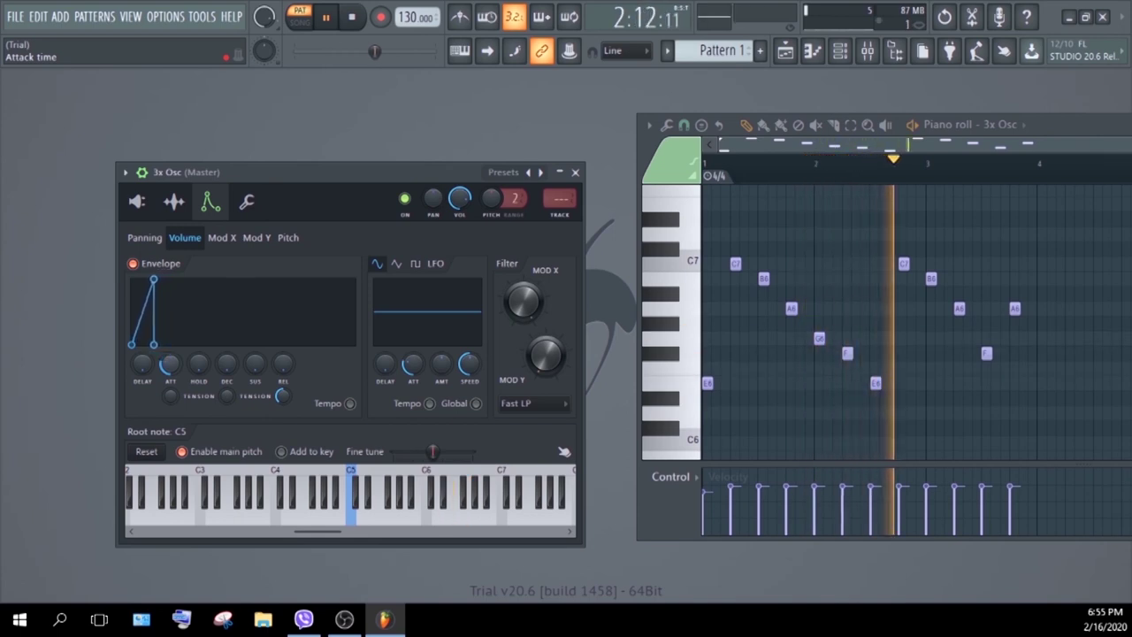
left_click_drag(169, 341, 170, 346)
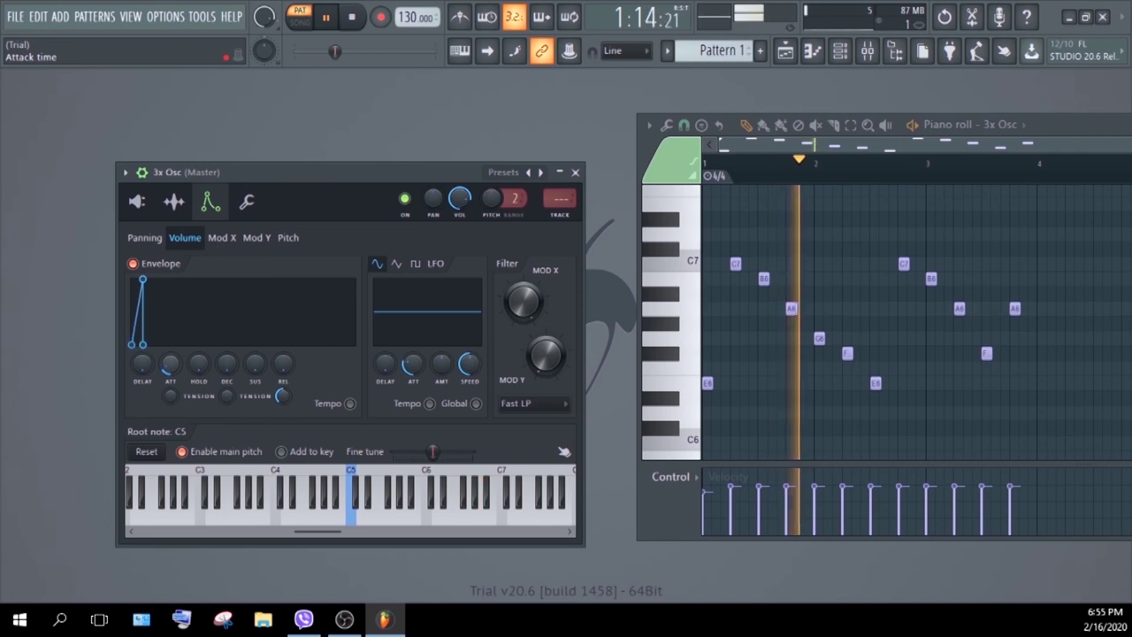
left_click_drag(170, 347, 170, 351)
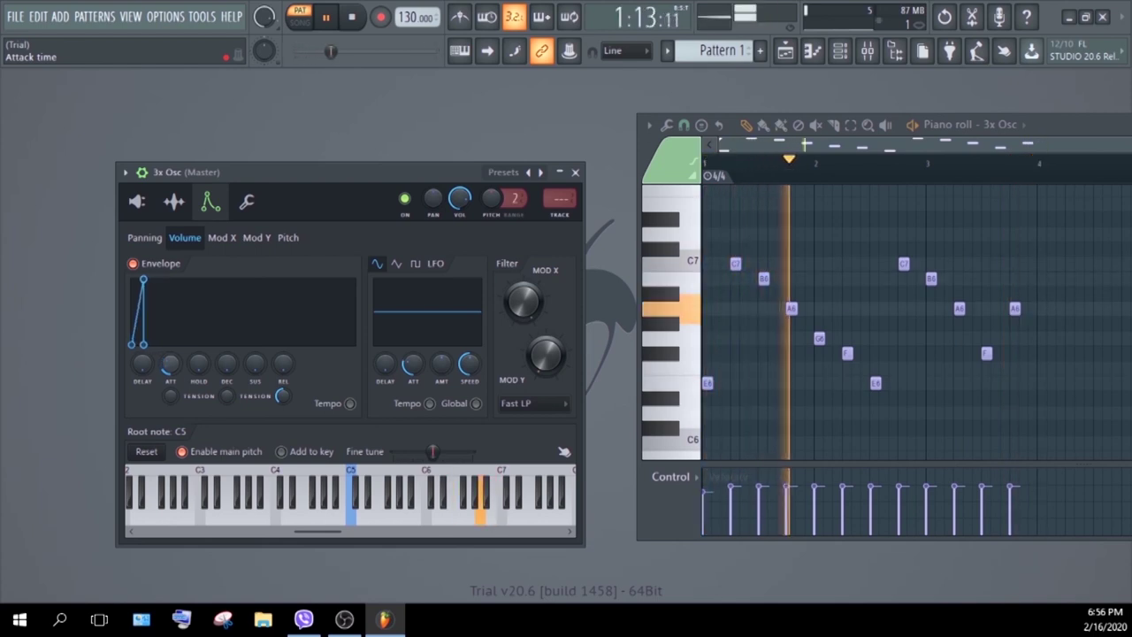
Compare the looping melody with short, zero and maximum decay times, and leave the decay at a medium length.
left_click_drag(226, 363, 226, 349)
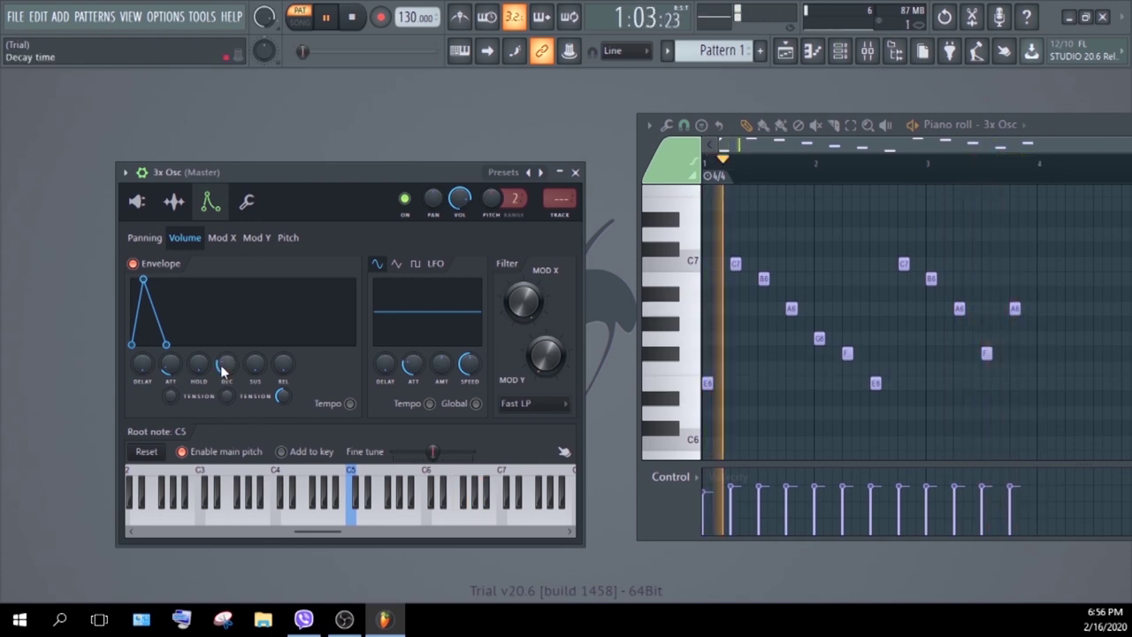
left_click_drag(221, 369, 222, 415)
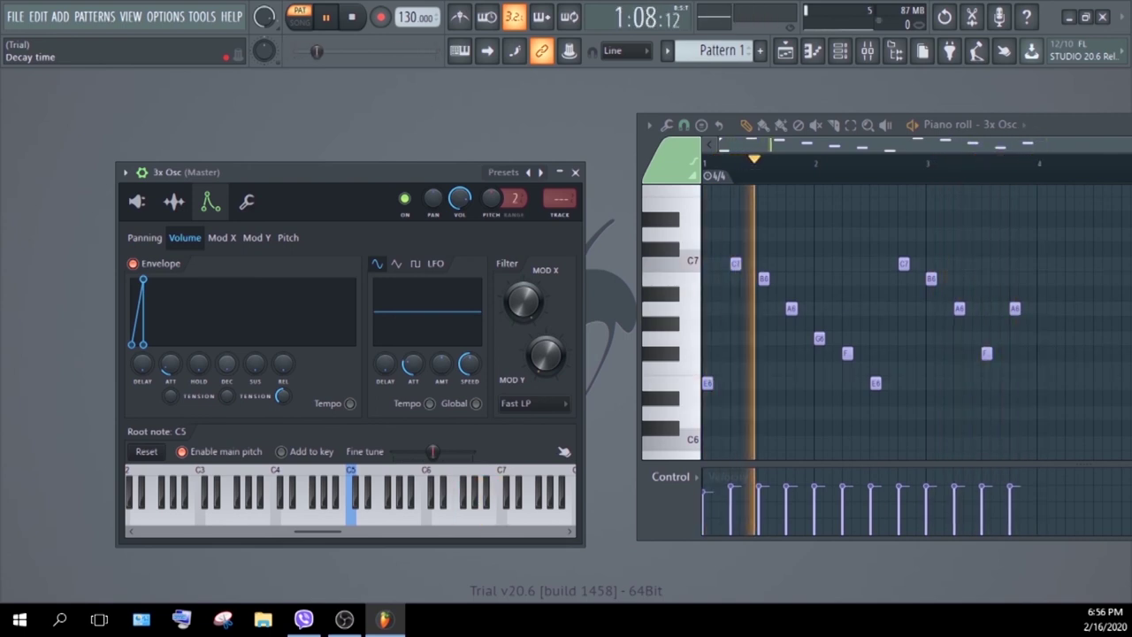
left_click_drag(226, 370, 227, 287)
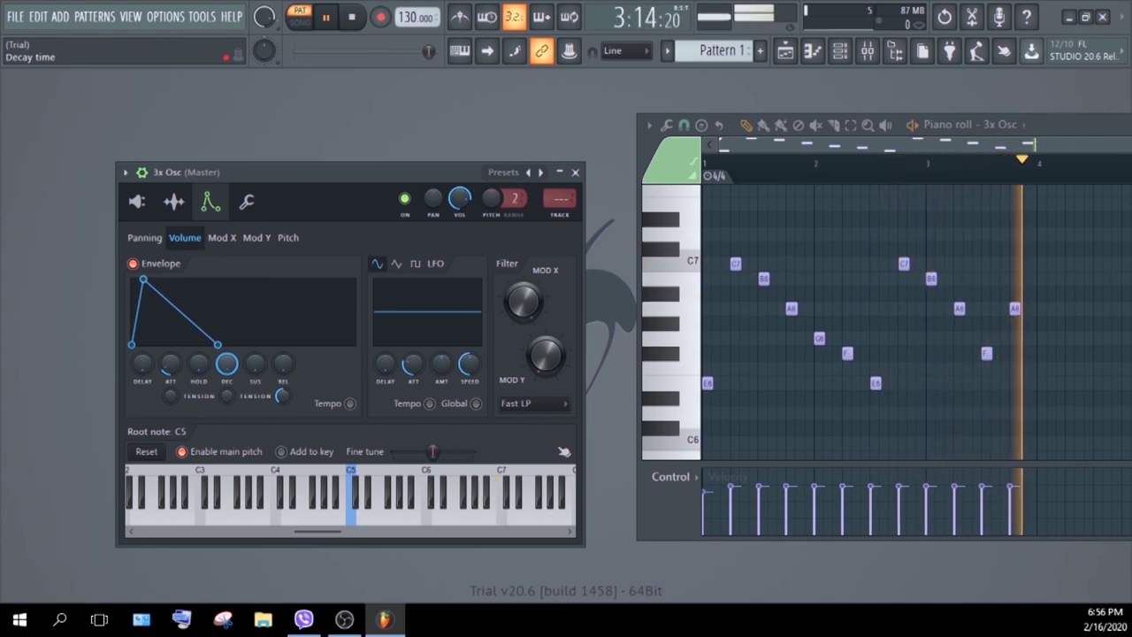
left_click_drag(226, 362, 227, 398)
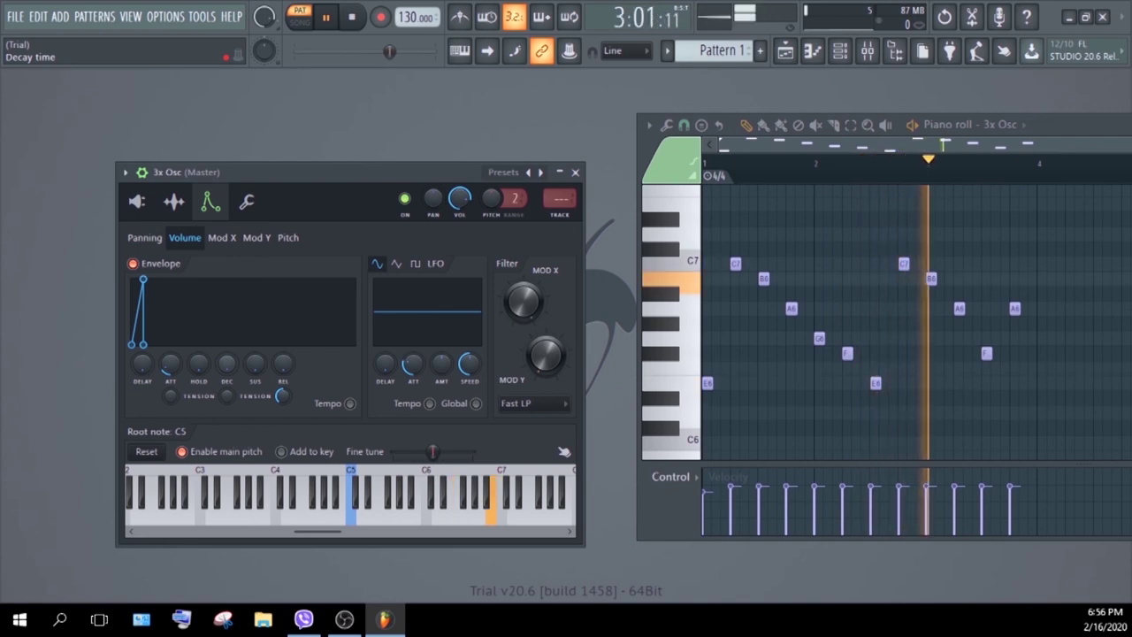
left_click_drag(226, 362, 226, 327)
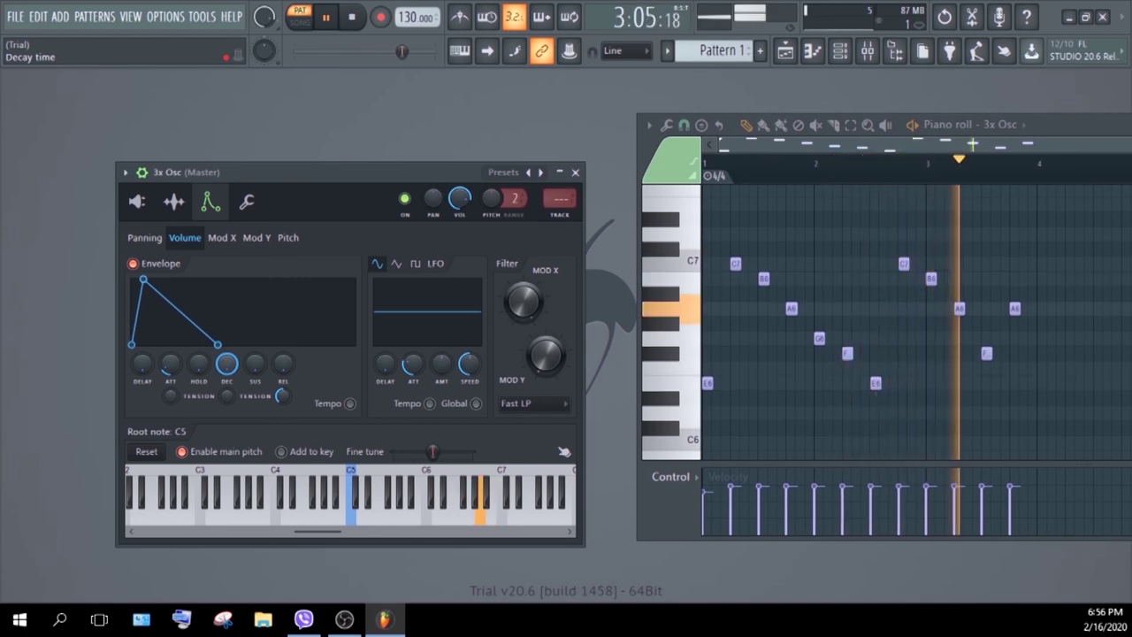
left_click_drag(226, 362, 227, 336)
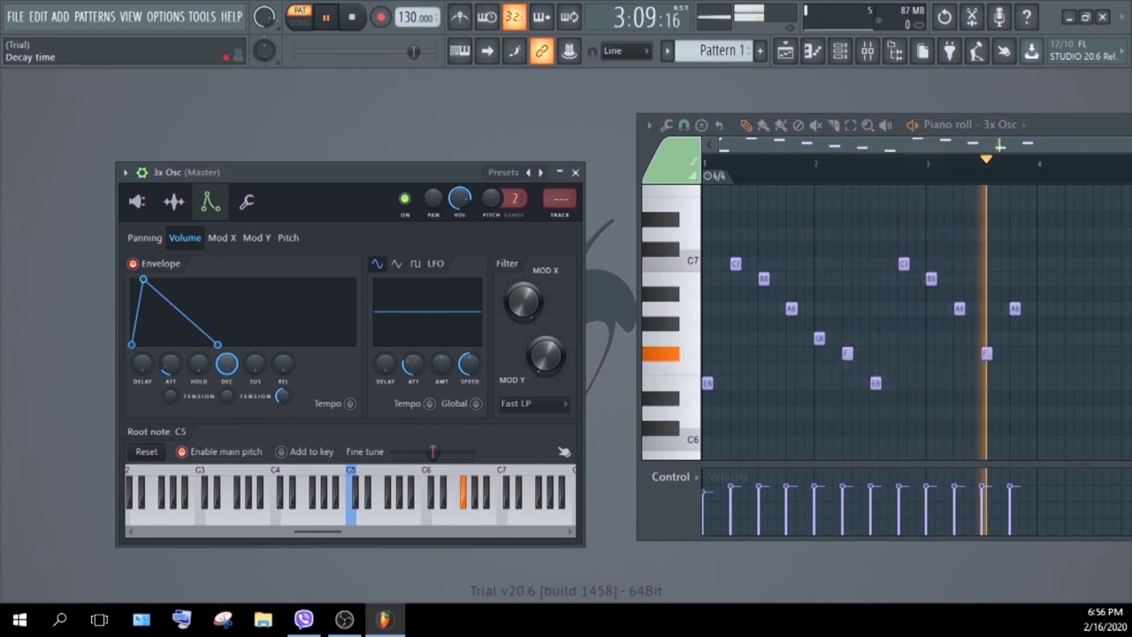
left_click_drag(227, 363, 226, 389)
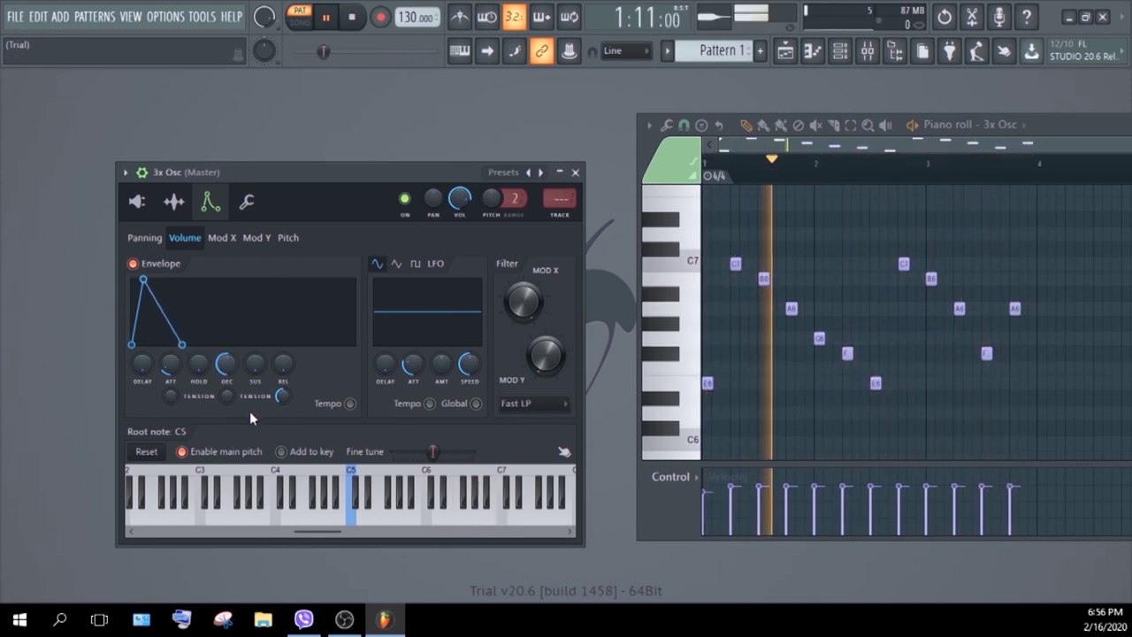
Raise the envelope's sustain to about half and lengthen the release in small increments while the melody plays.
mouse_move(254, 363)
left_mouse_down()
mouse_move(255, 341)
mouse_move(255, 354)
left_mouse_up()
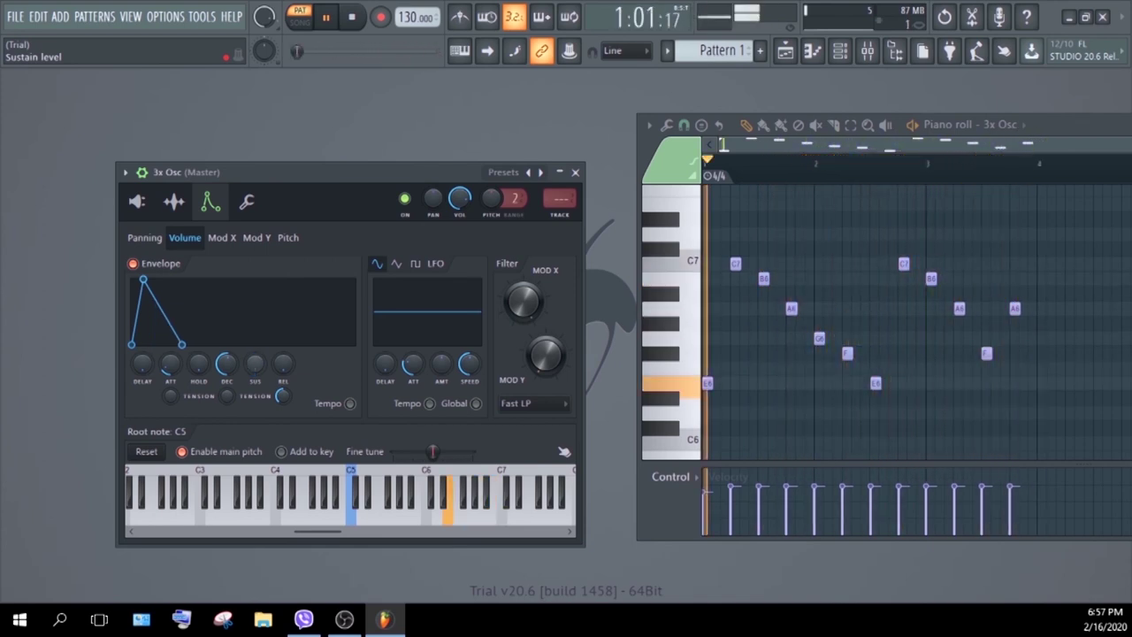
left_click_drag(254, 363, 255, 354)
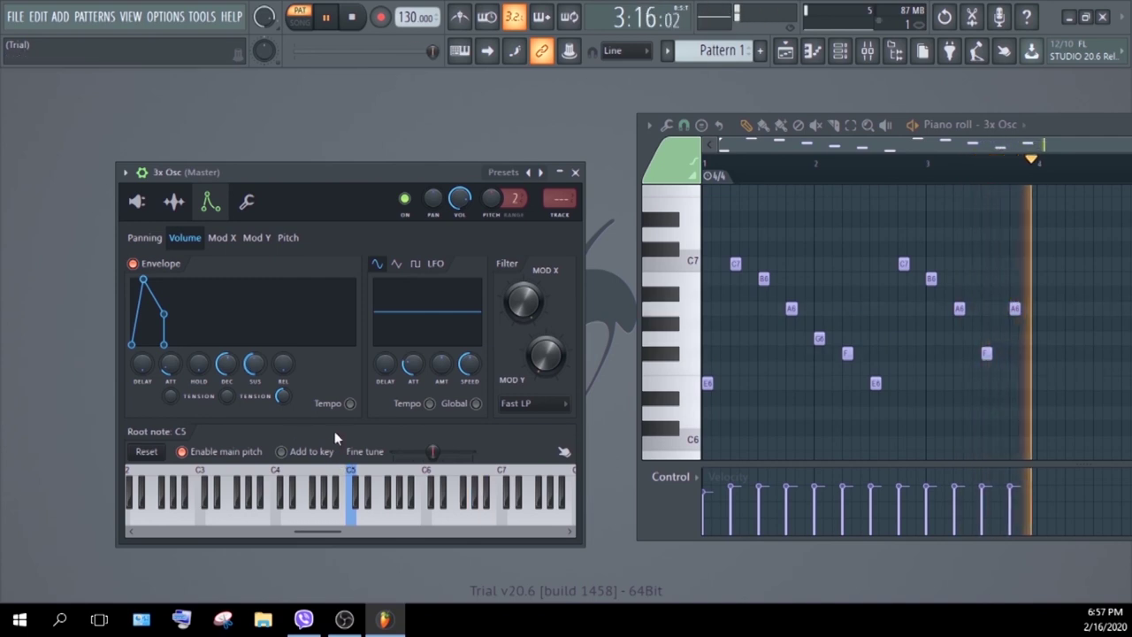
mouse_move(282, 363)
left_mouse_down()
mouse_move(282, 340)
mouse_move(282, 357)
left_mouse_up()
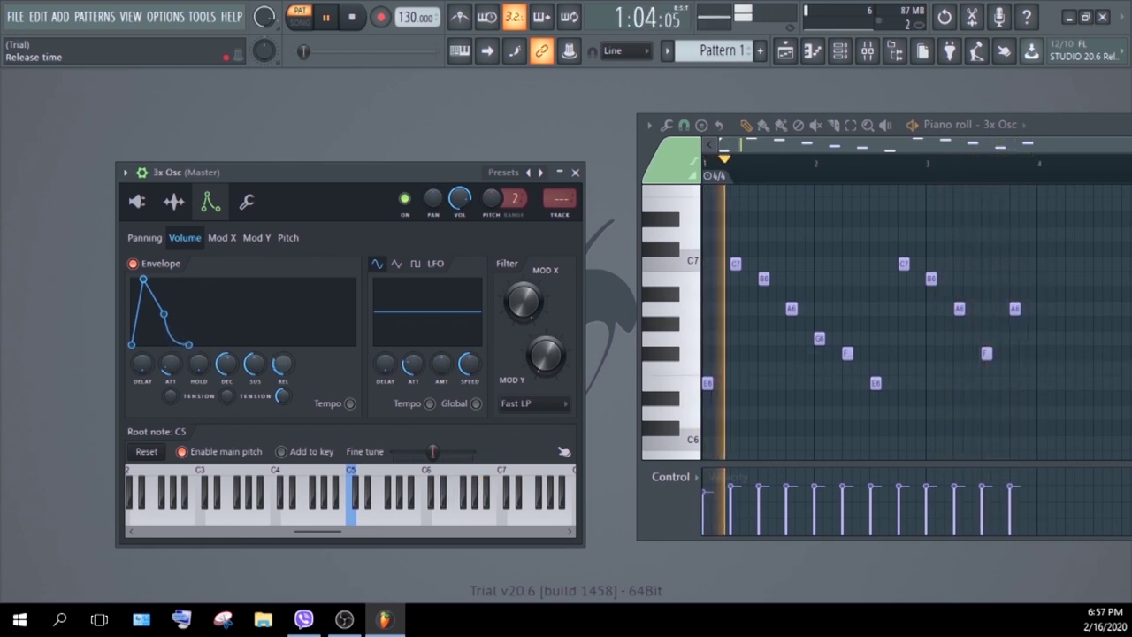
left_click_drag(282, 362, 282, 357)
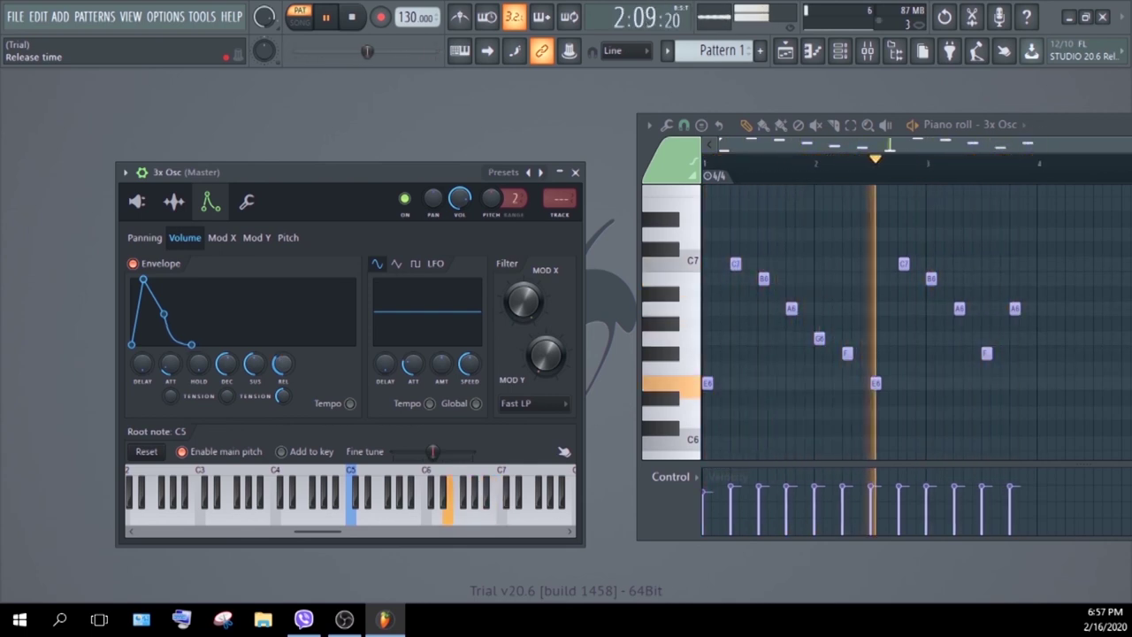
mouse_move(282, 363)
left_mouse_down()
mouse_move(282, 342)
mouse_move(282, 356)
left_mouse_up()
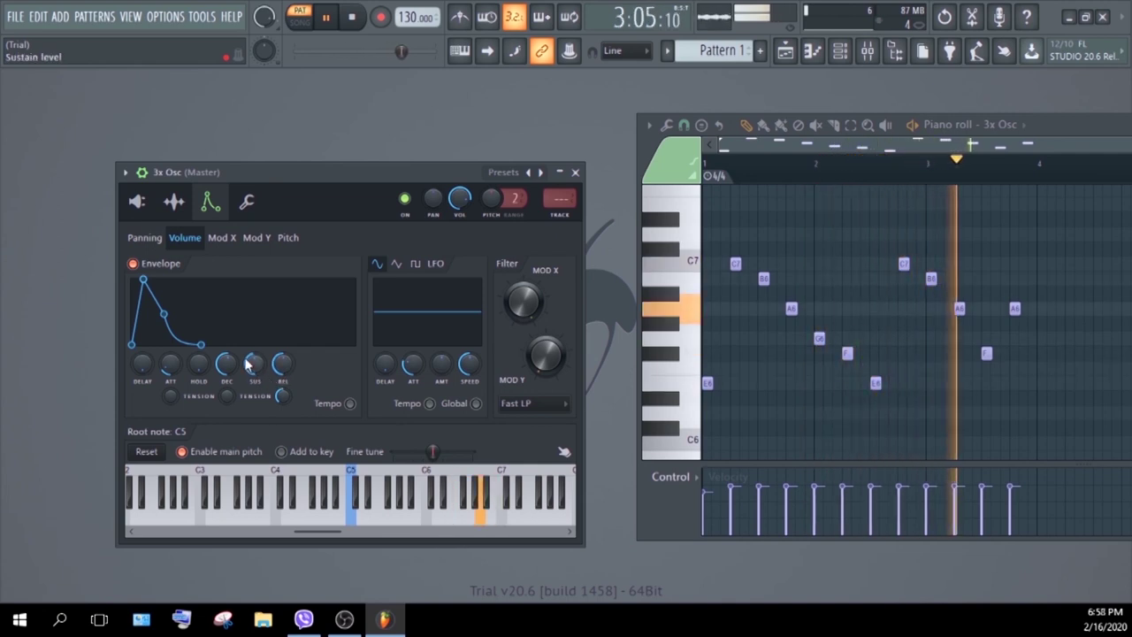
Give the envelope a near-zero attack, shorter decay and no sustain, and compare the melody with zero and moderate release.
mouse_move(227, 363)
left_mouse_down()
mouse_move(226, 382)
mouse_move(226, 370)
left_mouse_up()
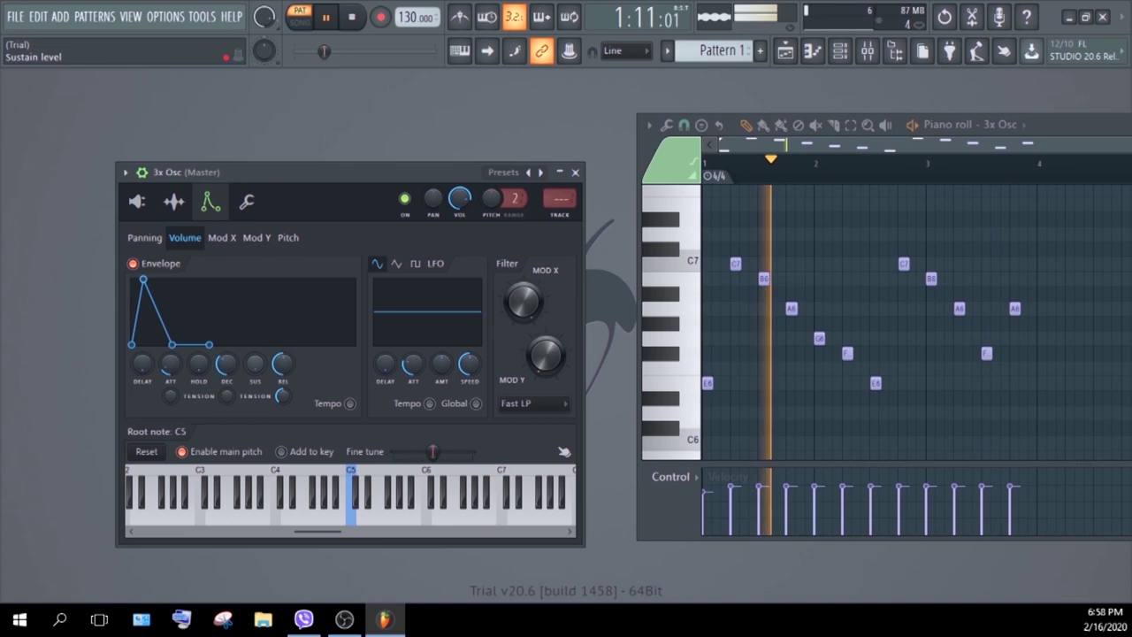
left_click_drag(182, 374, 181, 384)
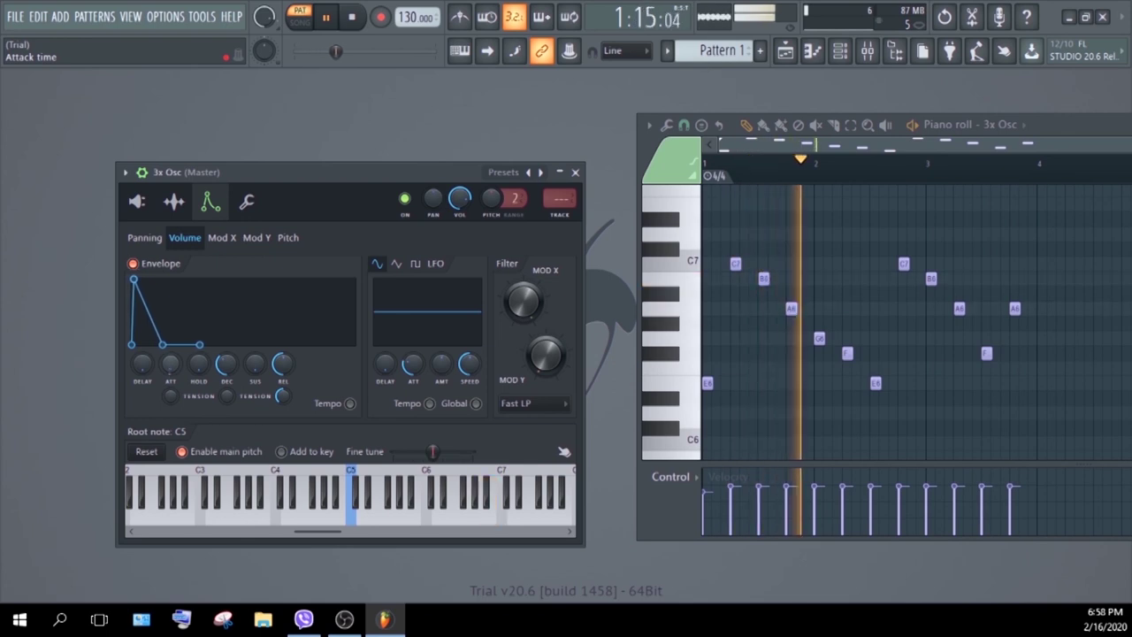
left_click_drag(281, 363, 281, 389)
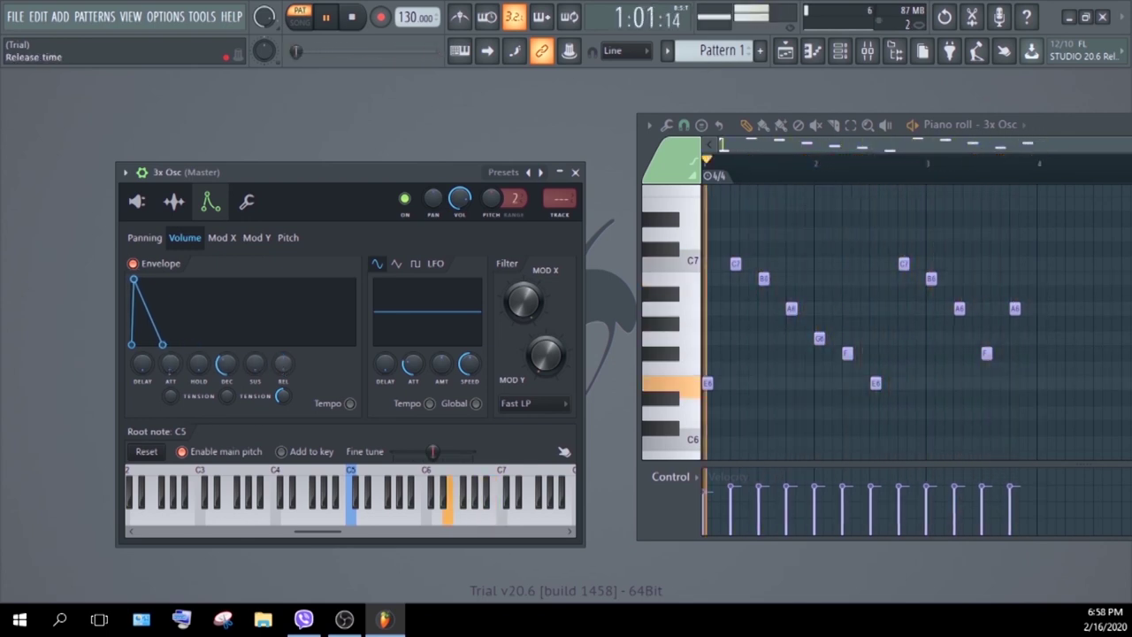
left_click_drag(282, 389, 282, 379)
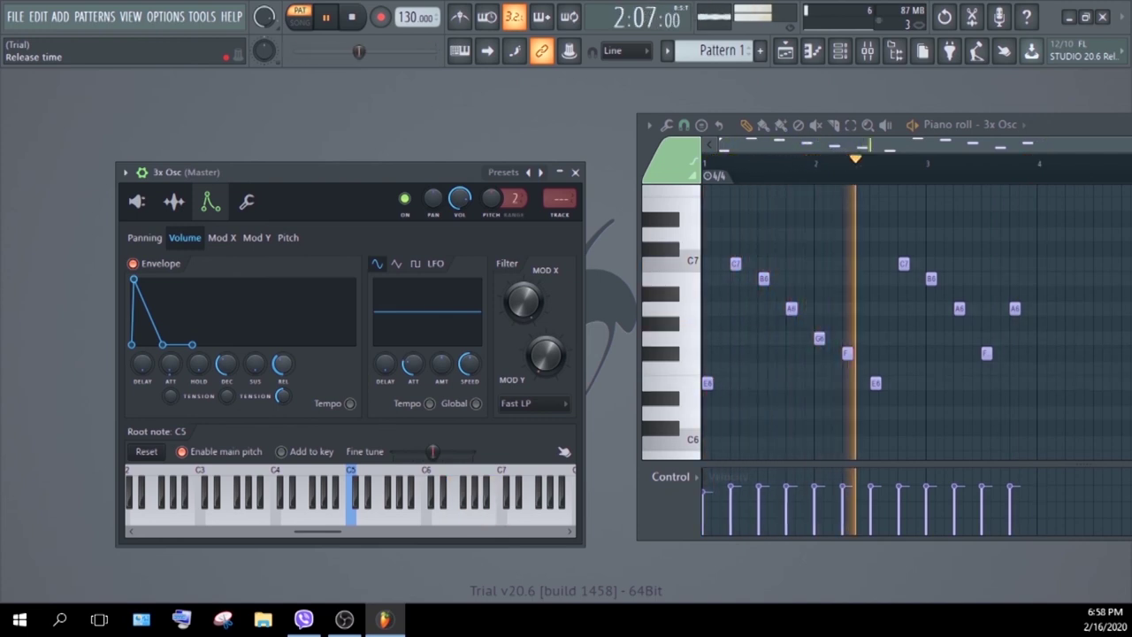
left_click_drag(281, 363, 281, 362)
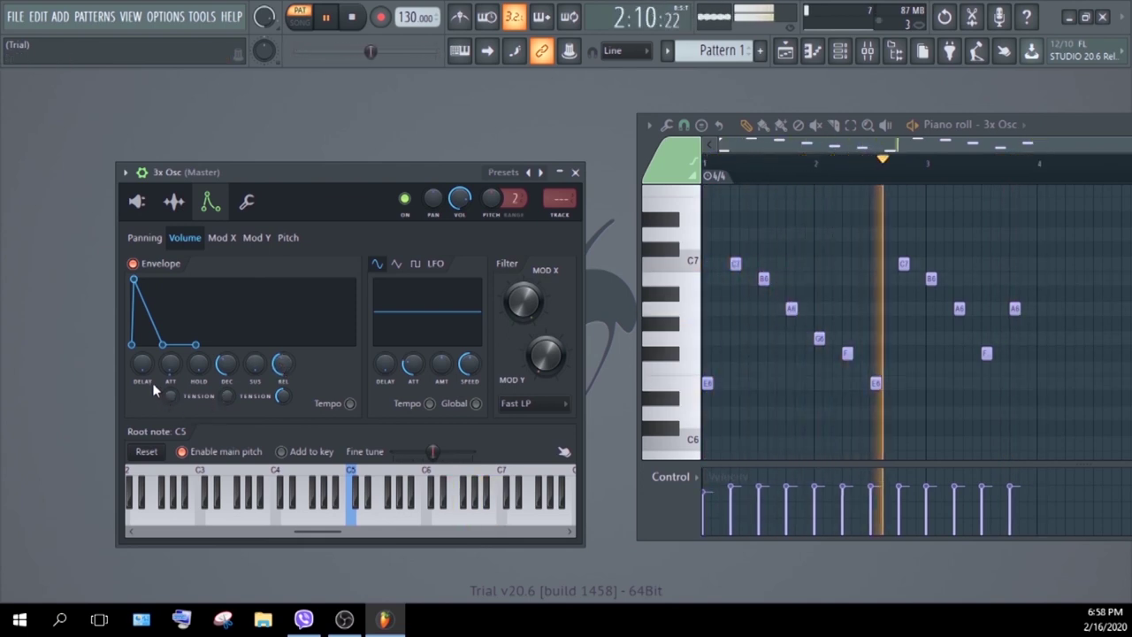
Add a slight attack and short hold, audition a brief delay and remove it, and bring the release to zero.
mouse_move(170, 370)
left_mouse_down()
mouse_move(171, 345)
mouse_move(198, 352)
mouse_move(169, 378)
left_mouse_up()
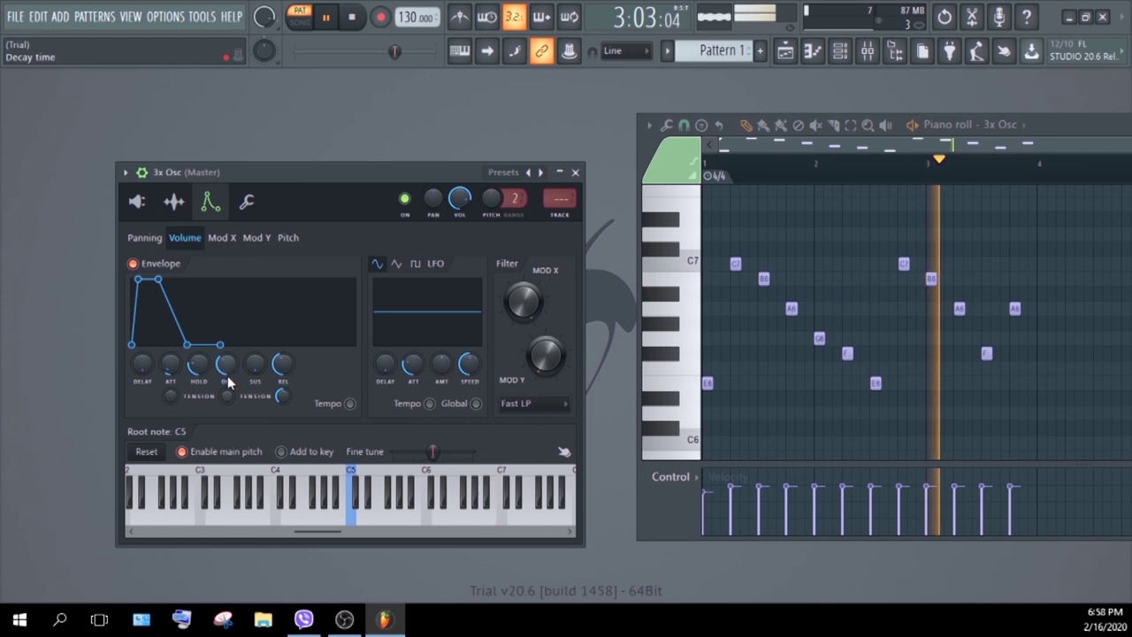
left_click_drag(142, 364, 141, 356)
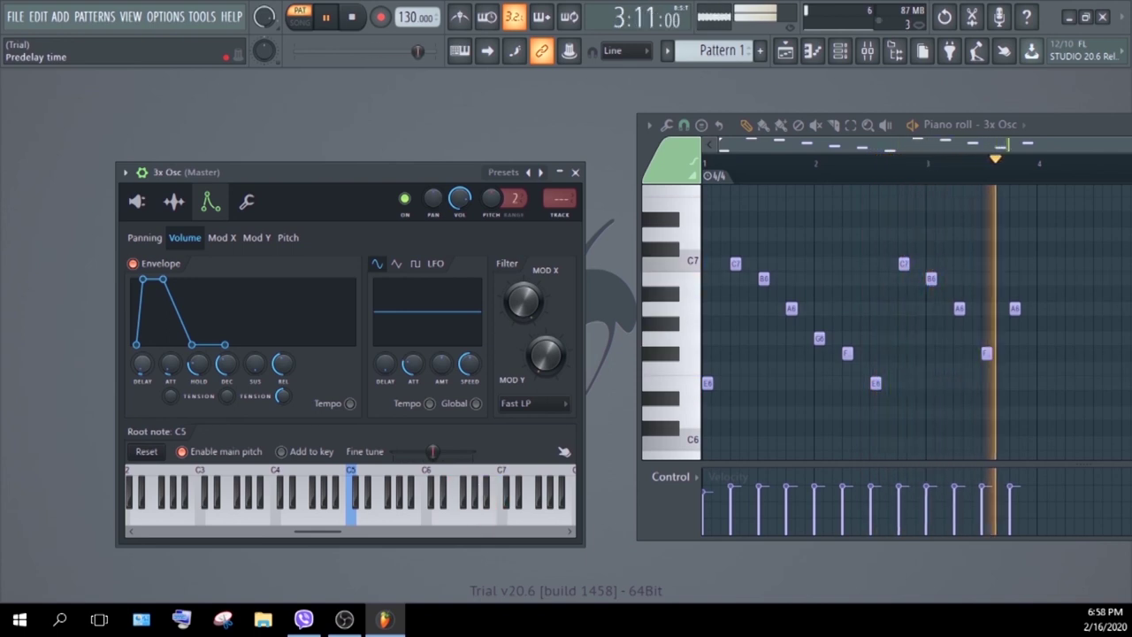
left_click_drag(141, 362, 142, 376)
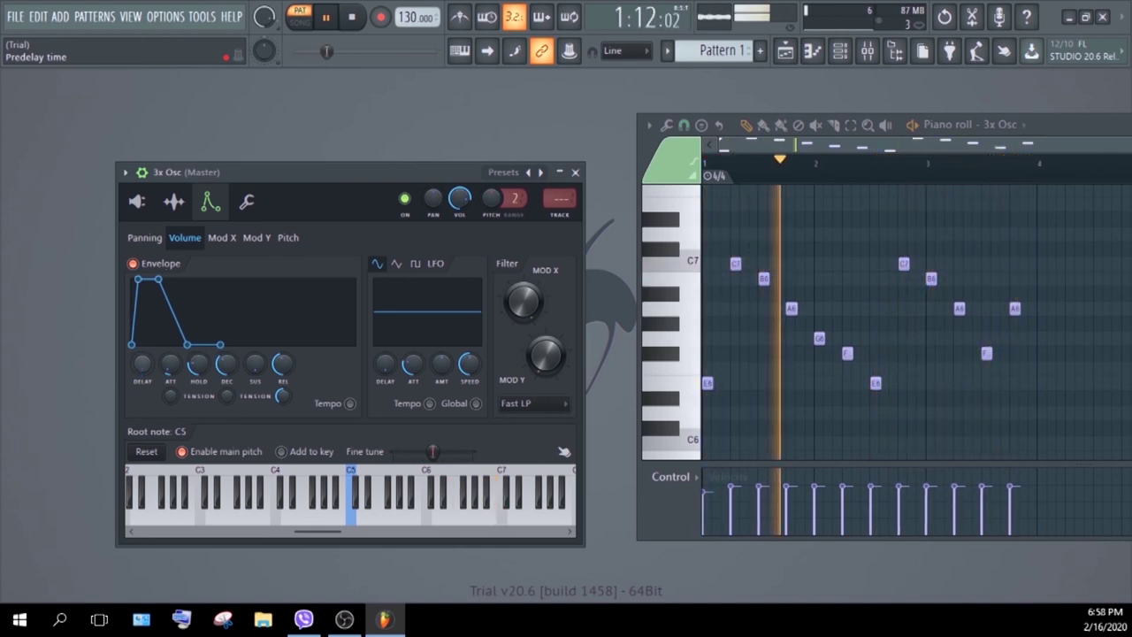
left_click_drag(282, 362, 282, 381)
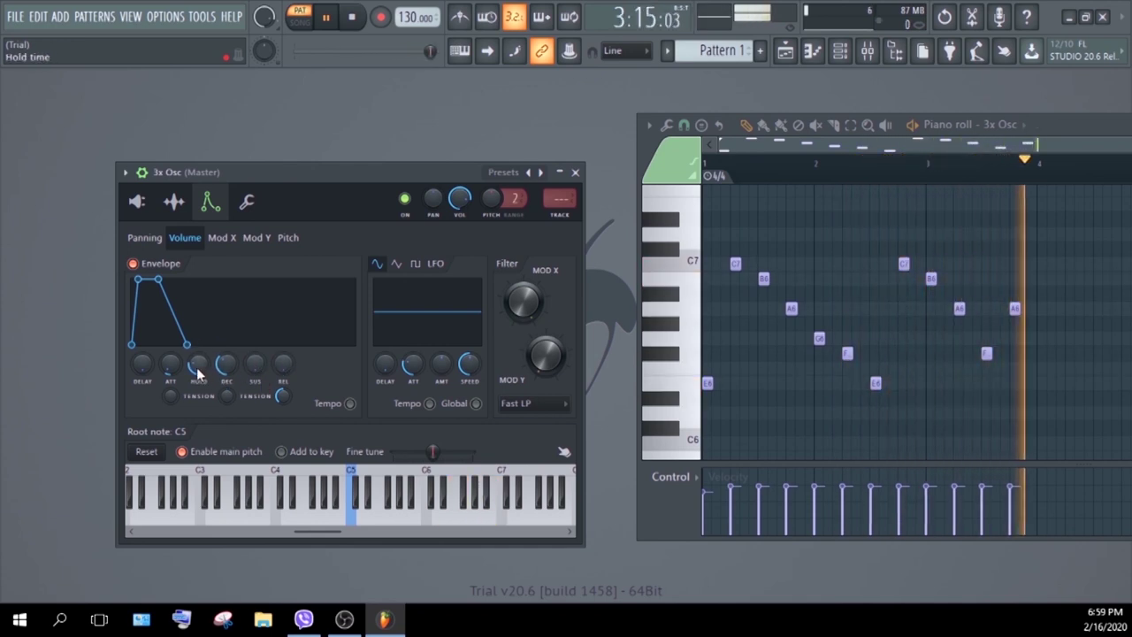
Set the hold to zero and compare the melody with full sustain and no decay against zero sustain and maximum decay.
left_click_drag(198, 362, 248, 336)
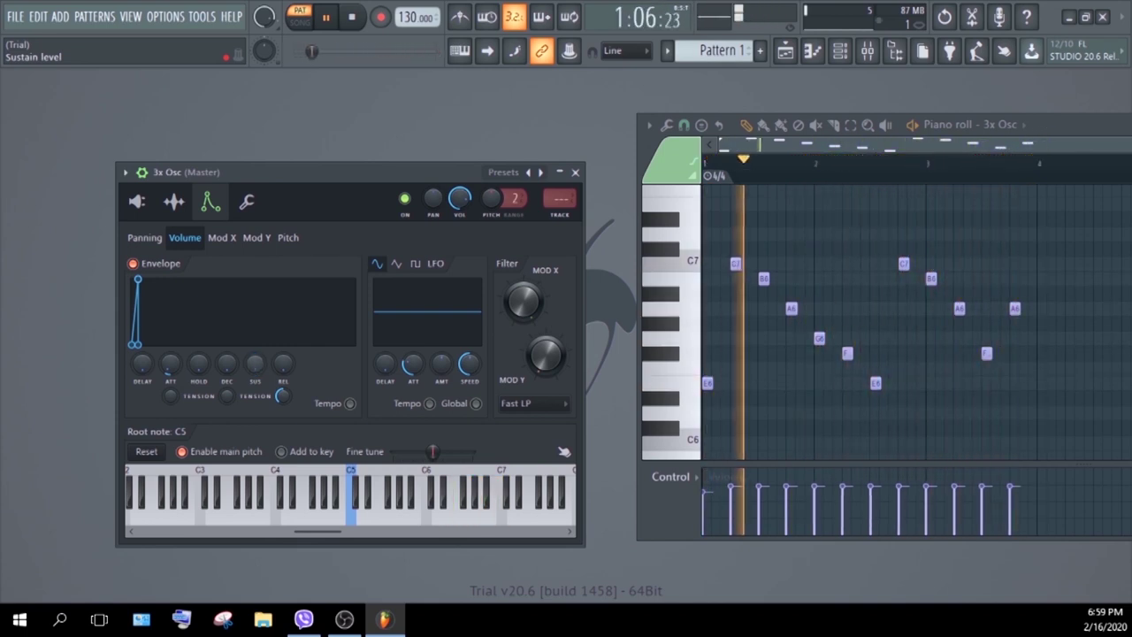
left_click_drag(254, 362, 255, 336)
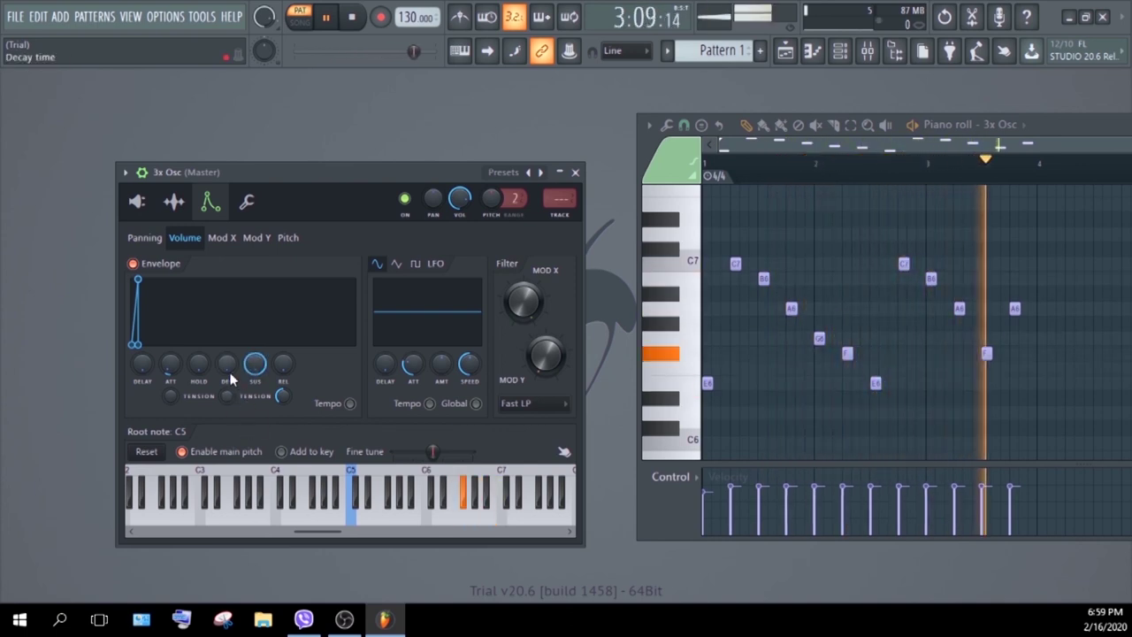
left_click_drag(254, 362, 255, 397)
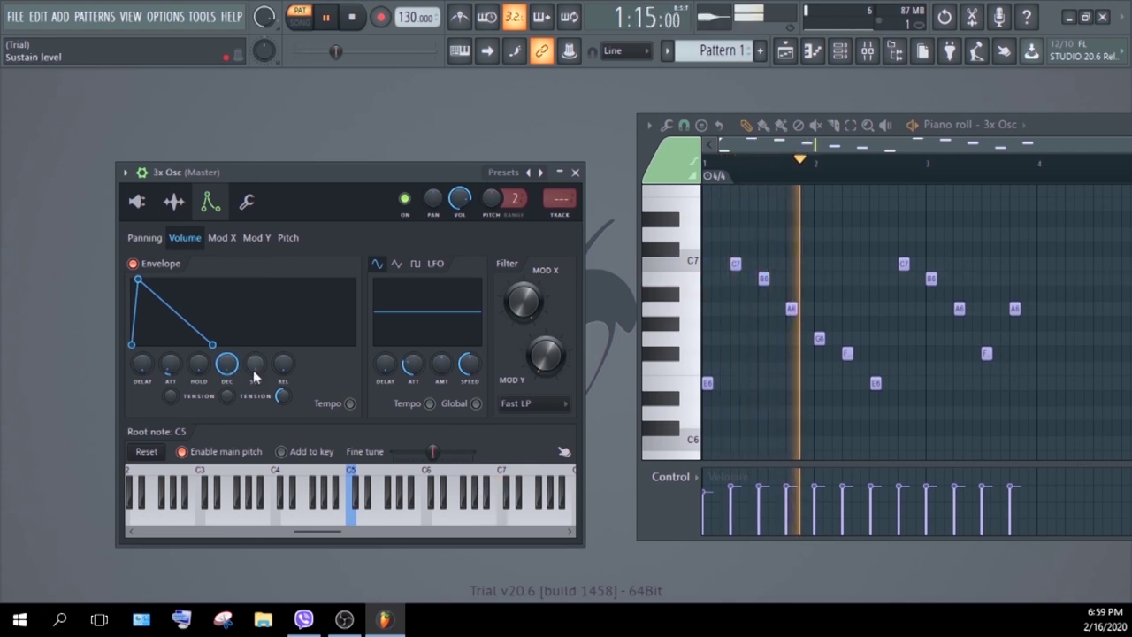
left_click_drag(228, 364, 227, 415)
left_click_drag(269, 376, 270, 327)
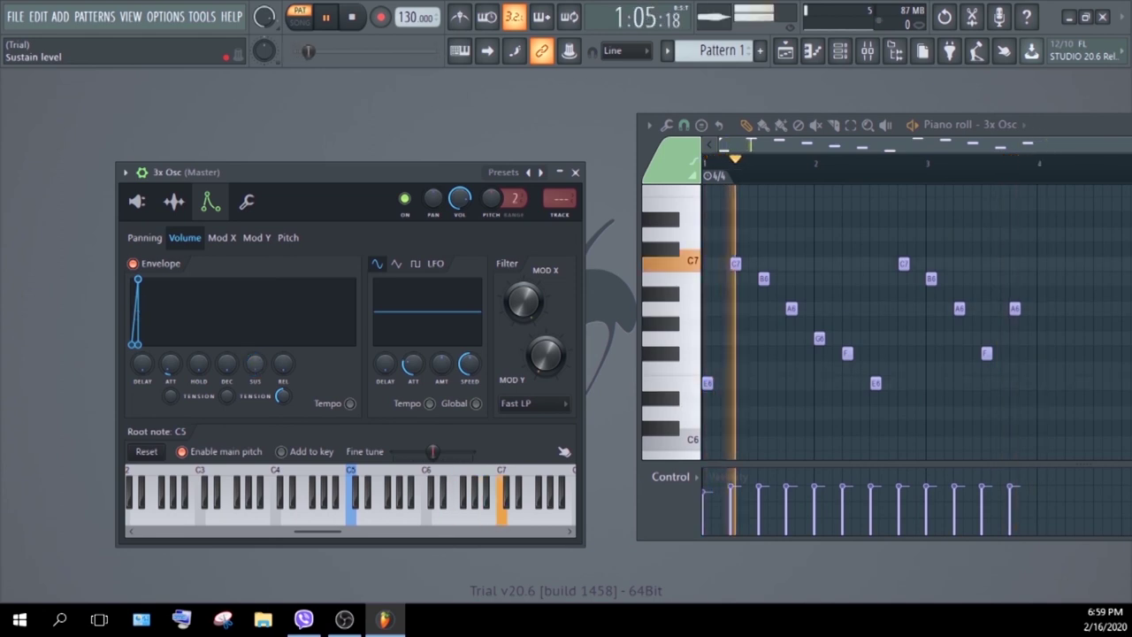
left_click_drag(227, 362, 227, 336)
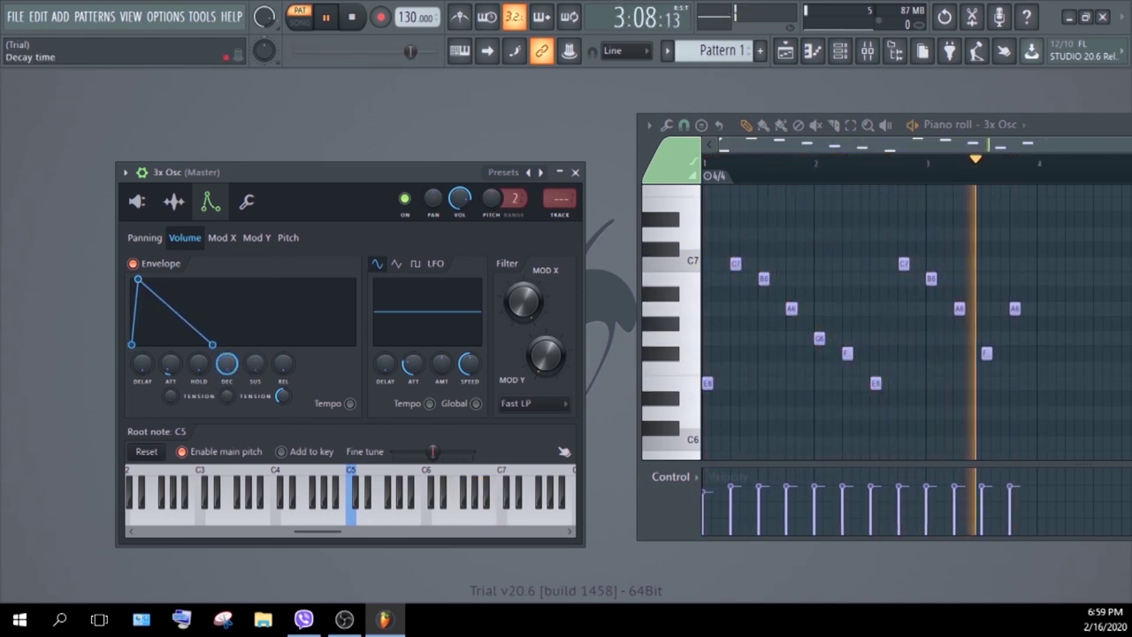
Shape a plucked sound by adding a moderate release, reducing the attack to zero and shortening the decay.
left_click_drag(283, 362, 283, 345)
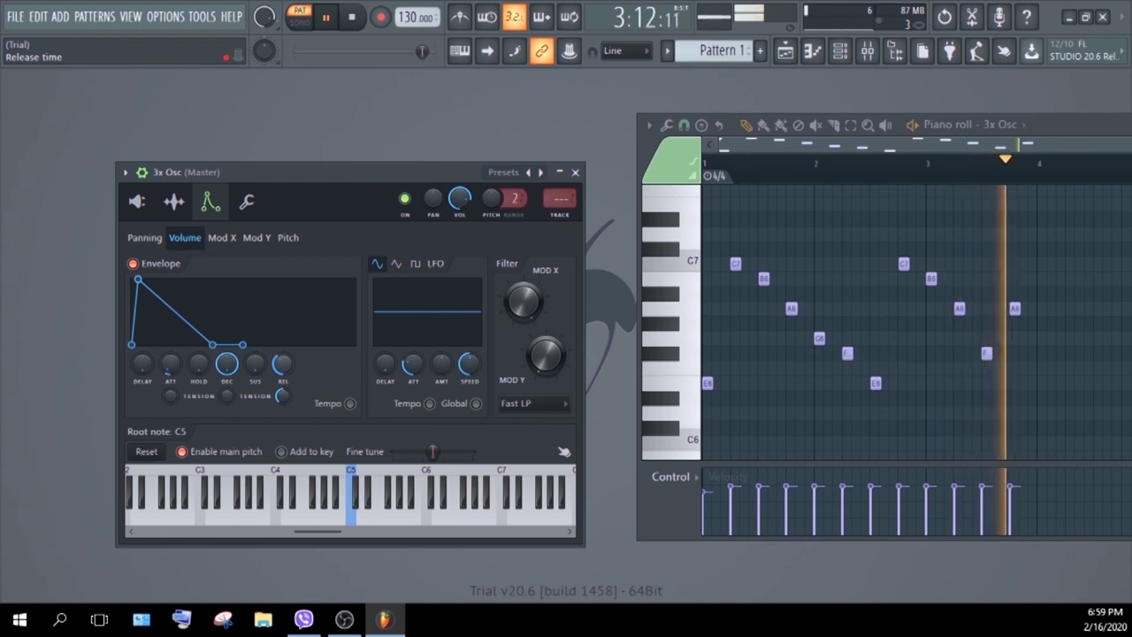
left_click_drag(282, 363, 282, 358)
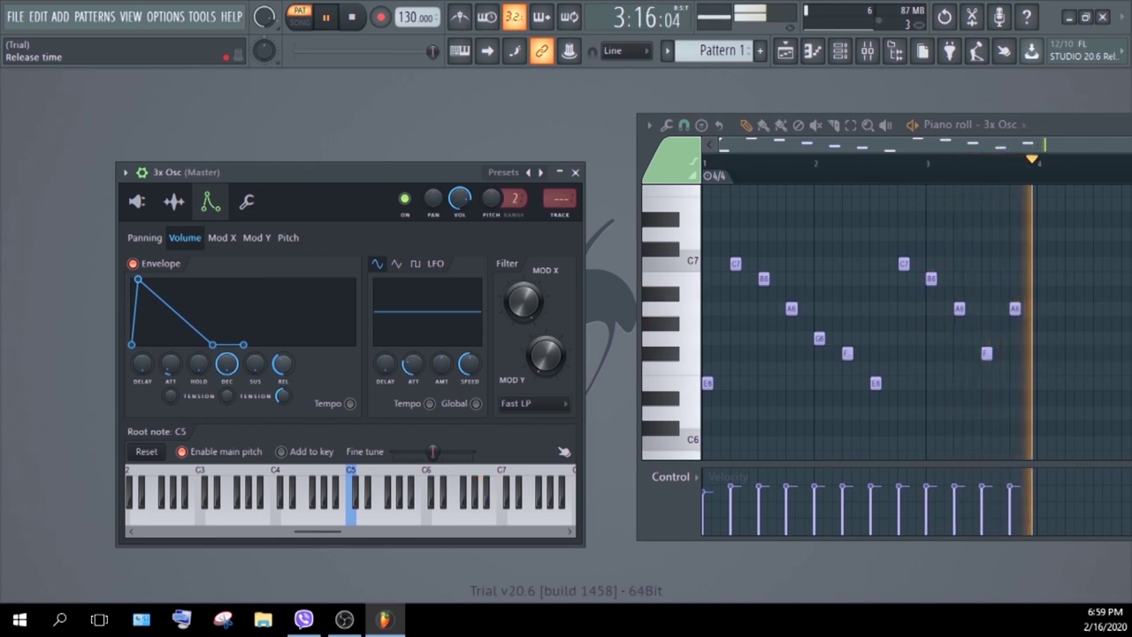
left_click_drag(171, 364, 172, 376)
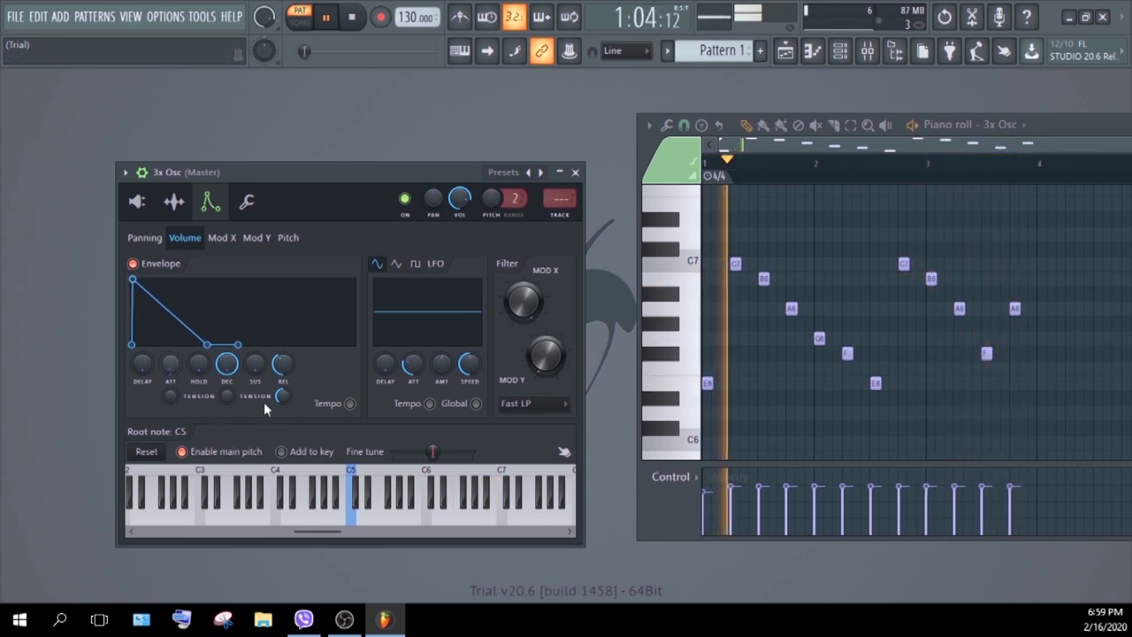
left_click_drag(281, 363, 226, 376)
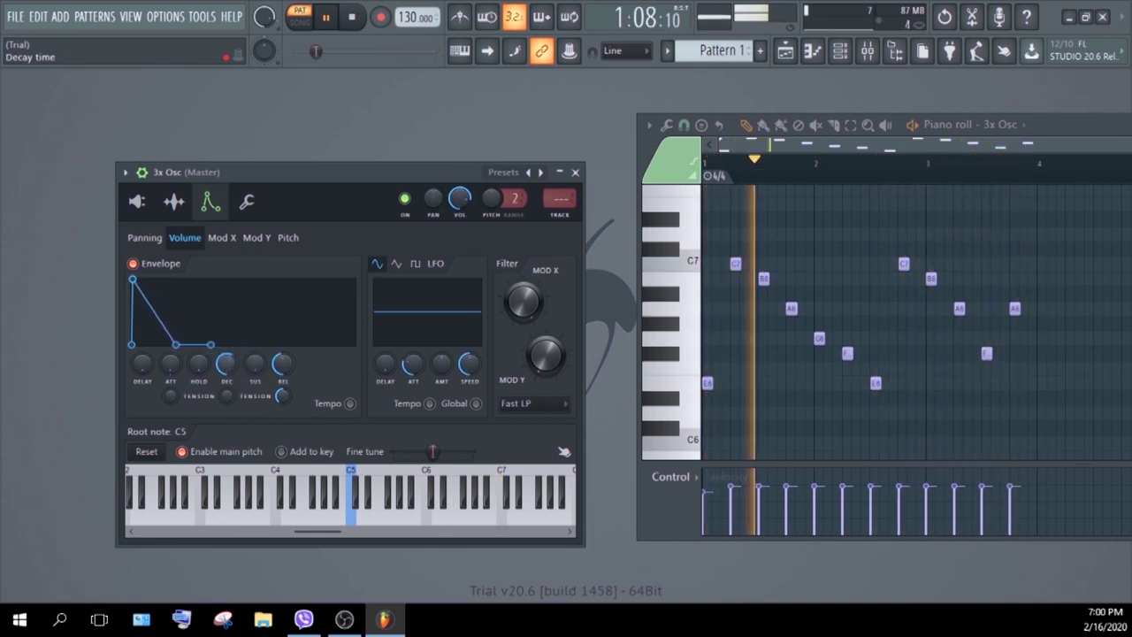
left_click_drag(227, 363, 226, 371)
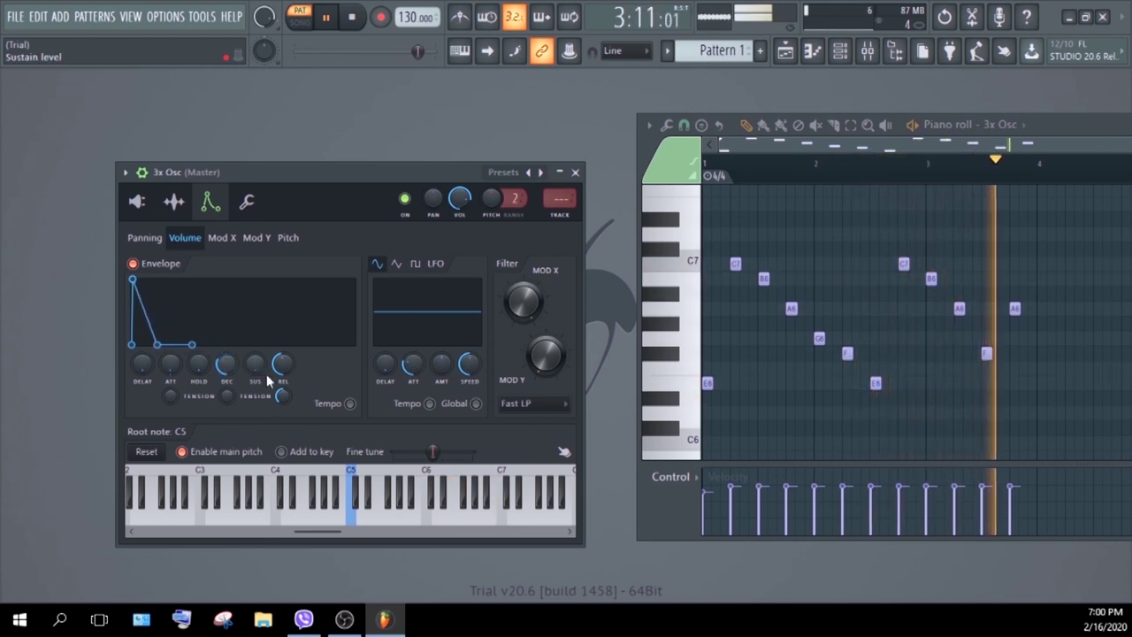
left_click_drag(282, 363, 282, 356)
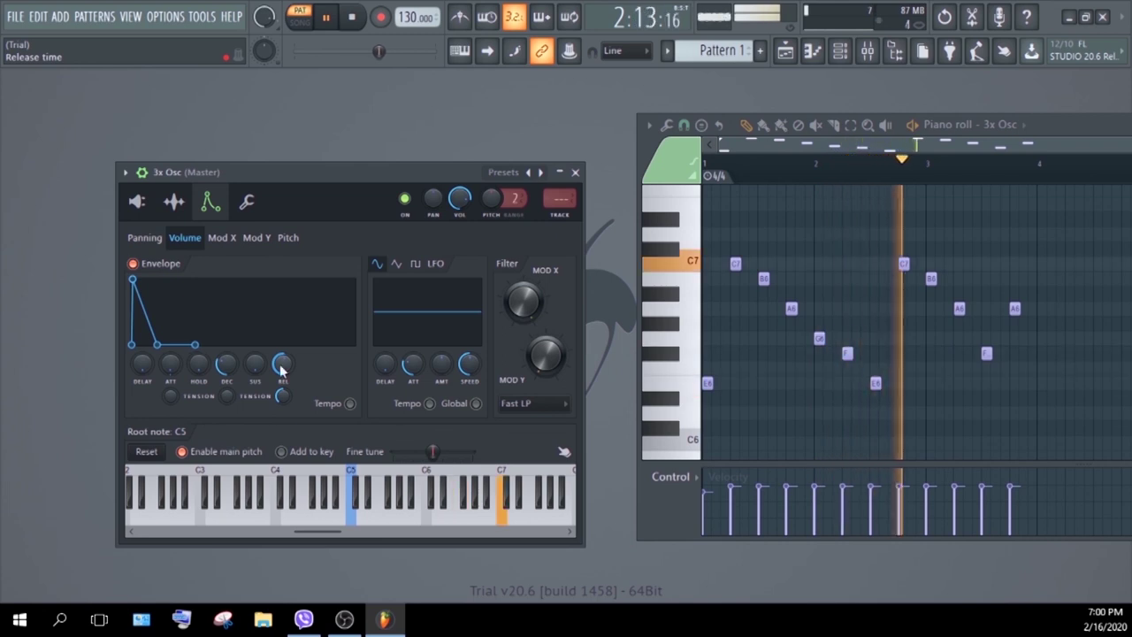
Compare a moderate attack on the plucked melody with a slight one, and lengthen the volume envelope's decay to near maximum.
left_click_drag(170, 363, 170, 358)
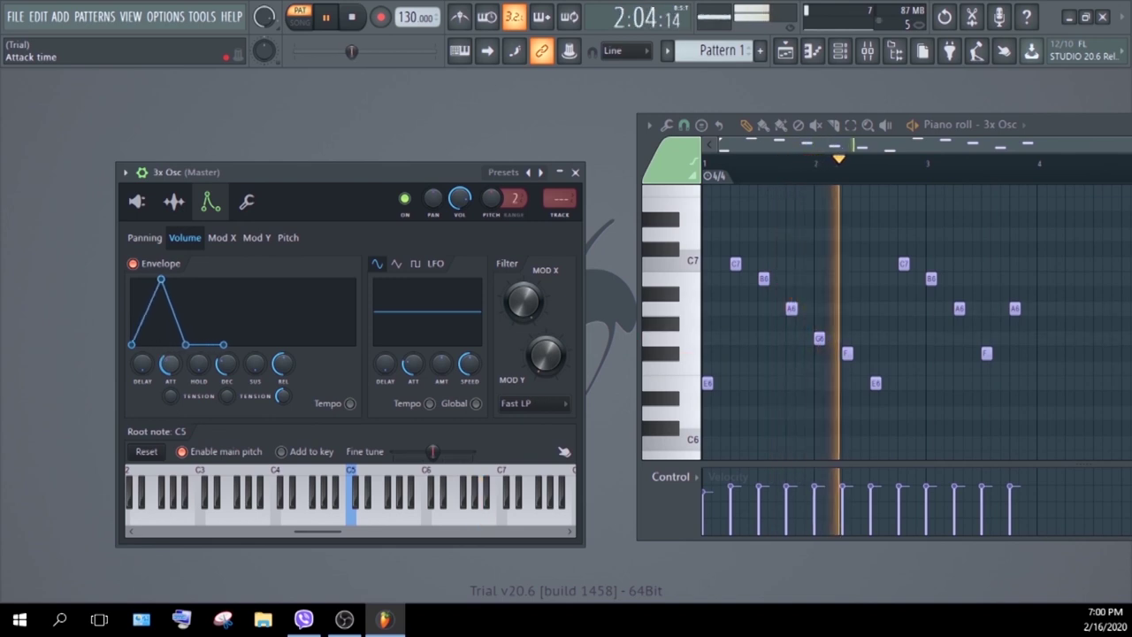
left_click_drag(169, 363, 169, 380)
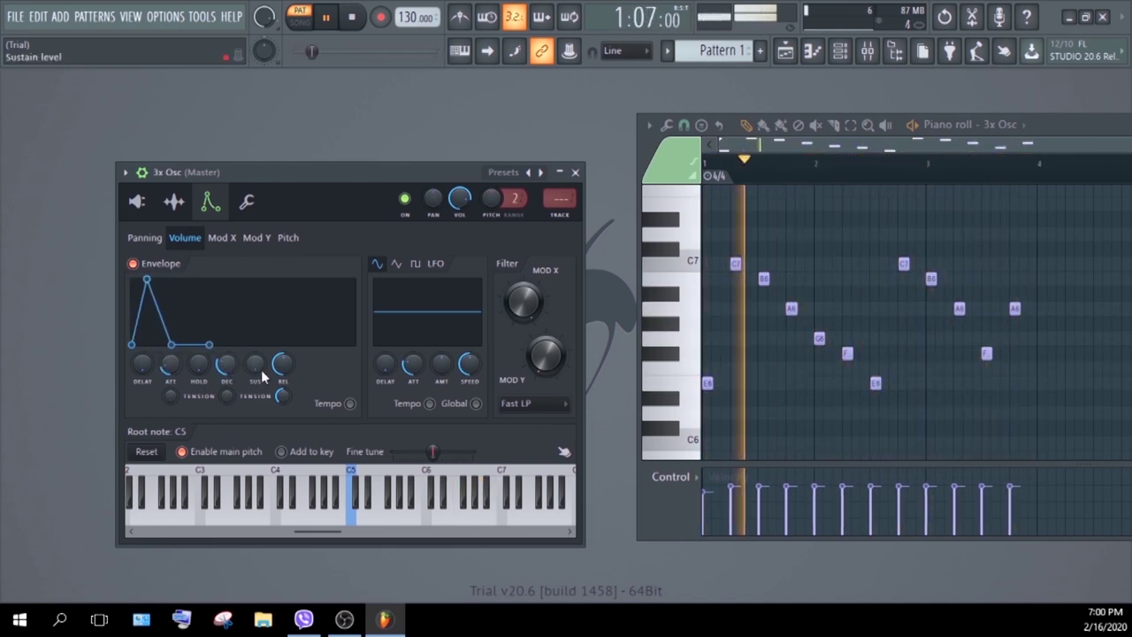
left_click_drag(226, 363, 166, 369)
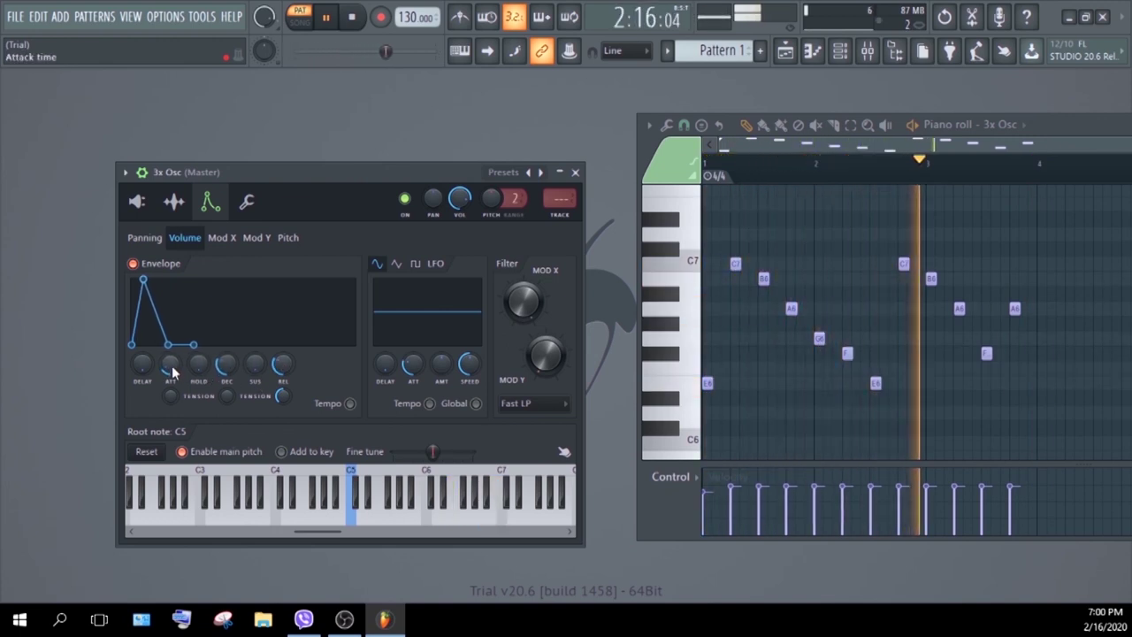
left_click_drag(163, 380, 166, 347)
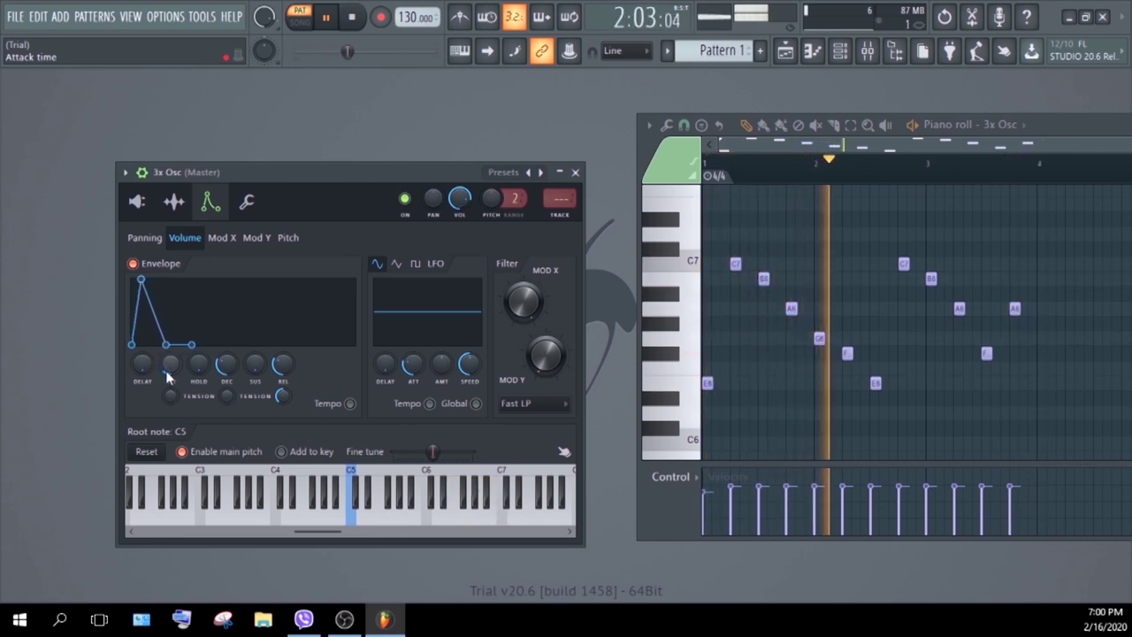
left_click_drag(227, 364, 226, 350)
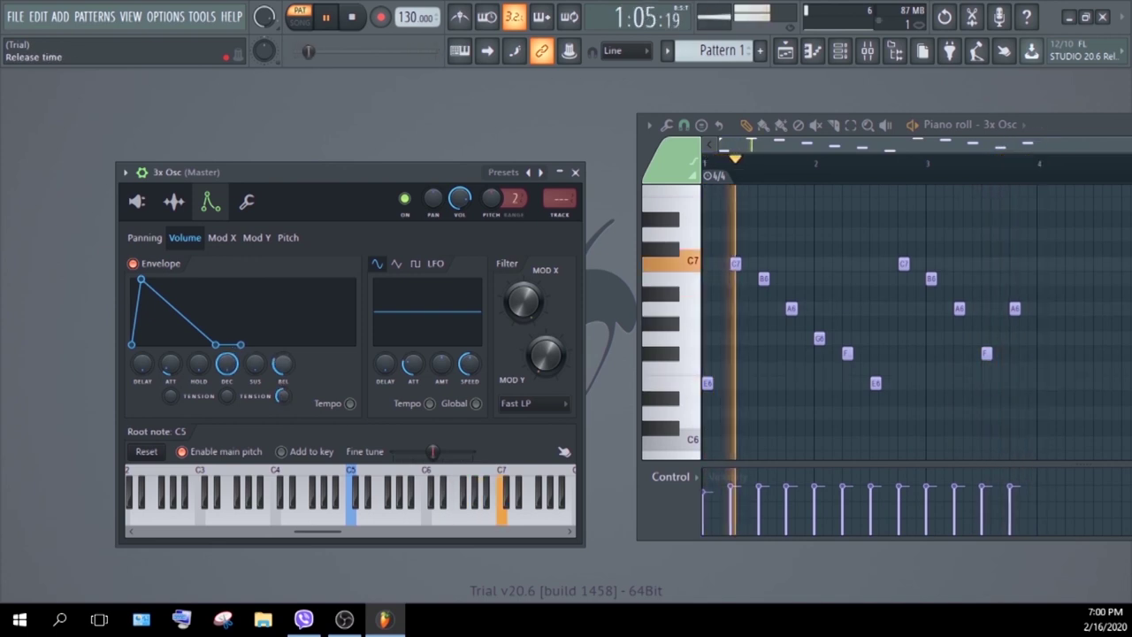
Audition the volume envelope with full sustain, a short hold and a brief delay, and remove the delay.
mouse_move(255, 365)
left_mouse_down()
mouse_move(255, 352)
mouse_move(252, 375)
left_mouse_up()
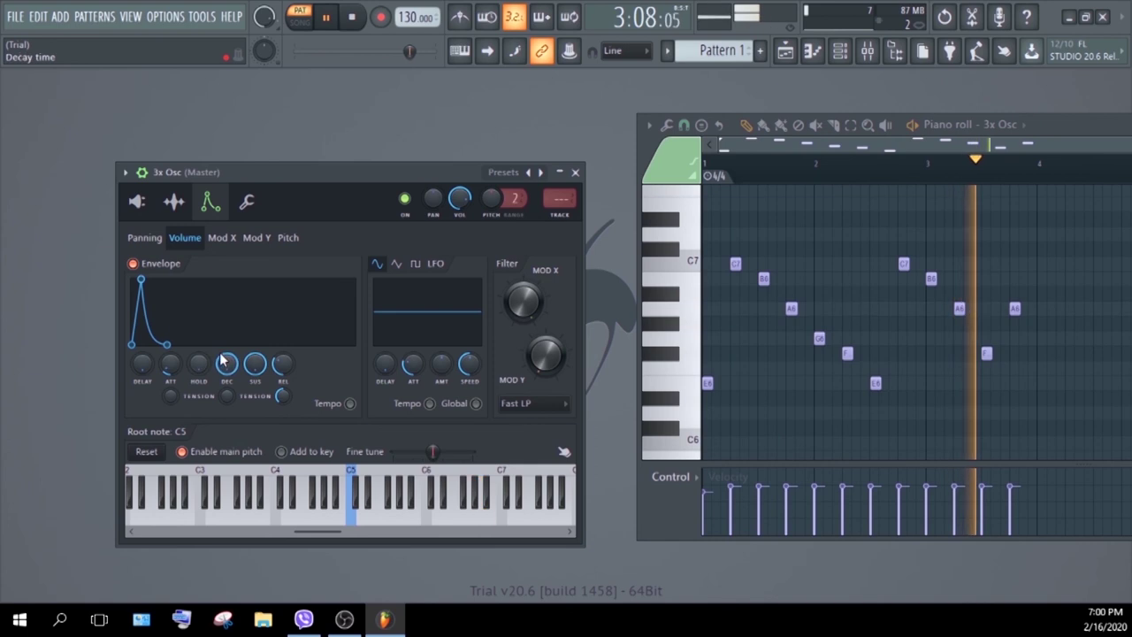
left_click_drag(200, 368, 142, 354)
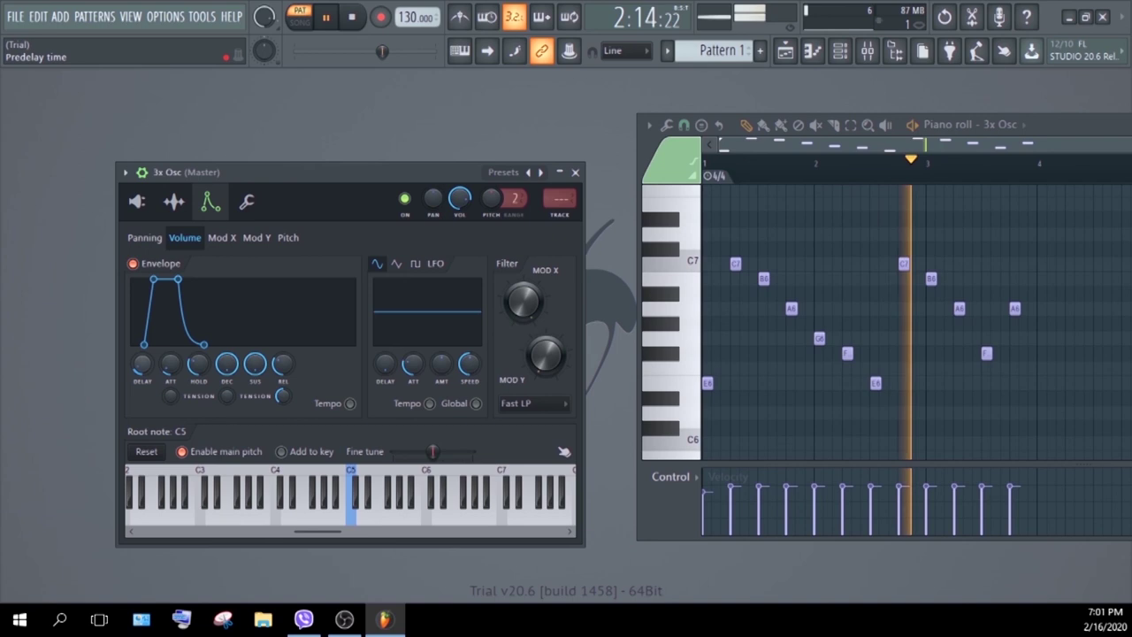
left_click_drag(141, 358, 141, 363)
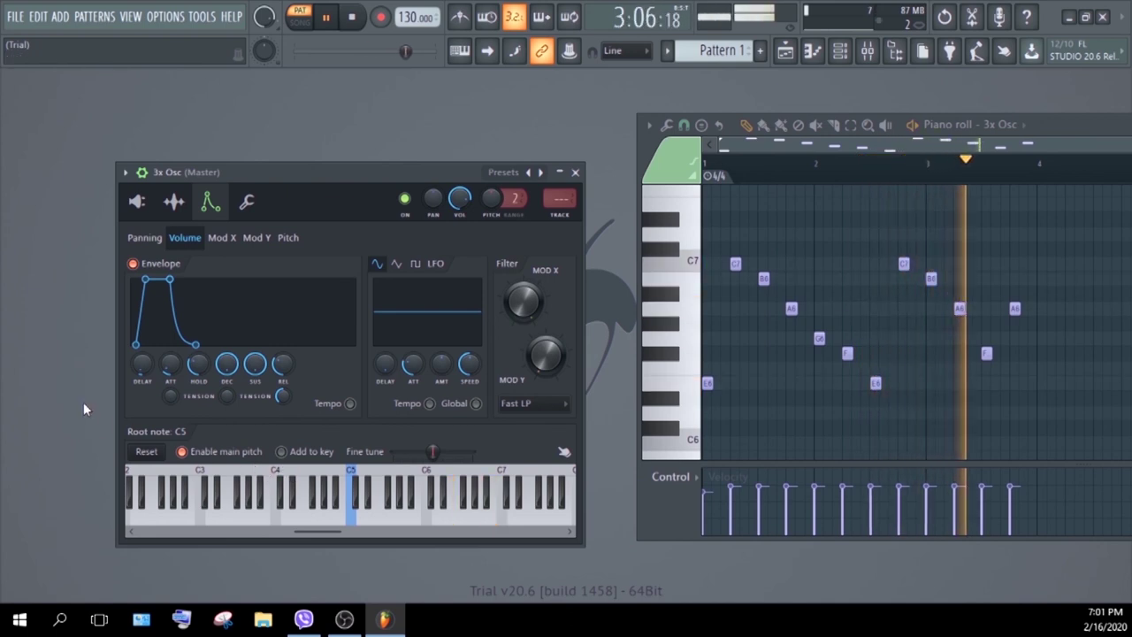
left_click_drag(139, 375, 139, 394)
mouse_move(255, 363)
left_mouse_down()
mouse_move(254, 382)
mouse_move(244, 350)
left_mouse_up()
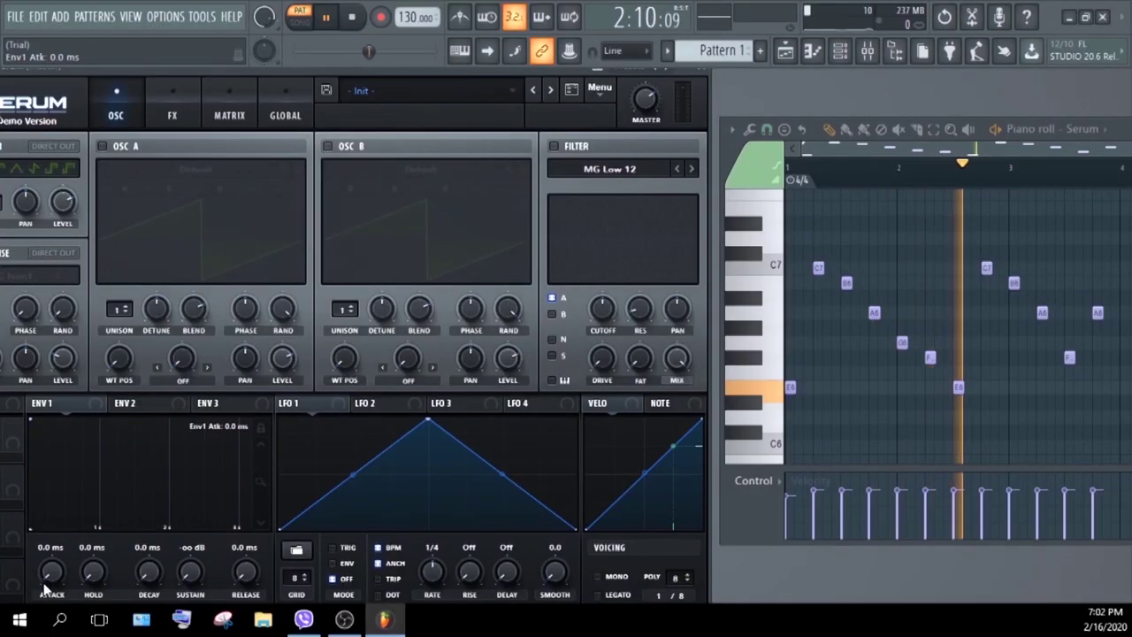
In Serum, shape Env 1 with a 695 ms attack, 423 ms decay, -23.5 dB sustain and 957 ms release.
left_click_drag(46, 588, 48, 502)
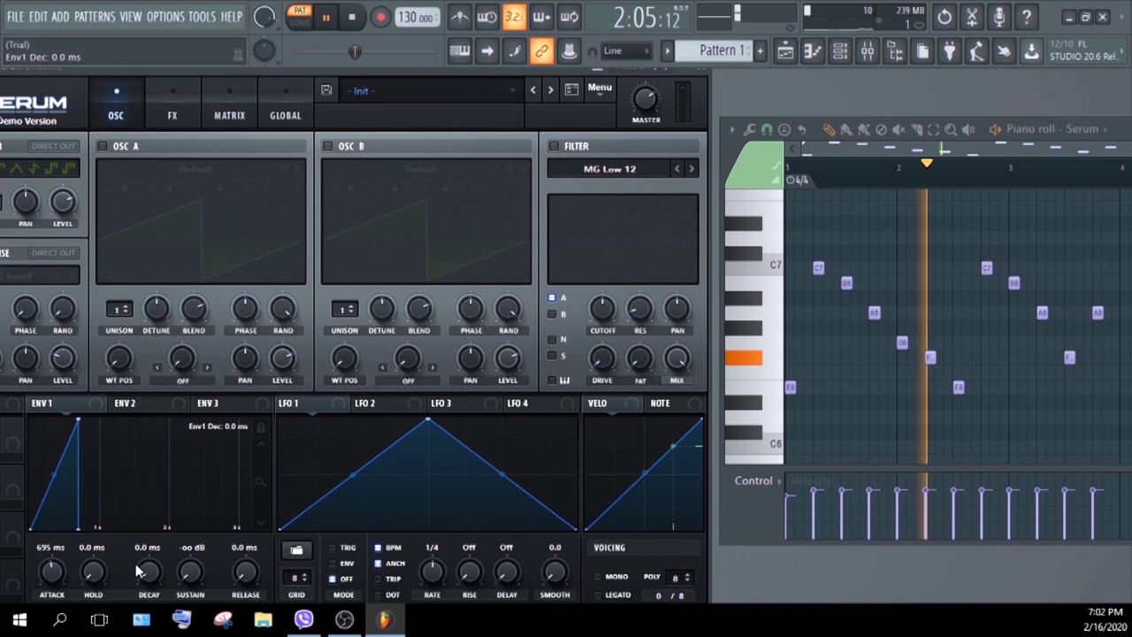
left_click_drag(137, 540, 142, 493)
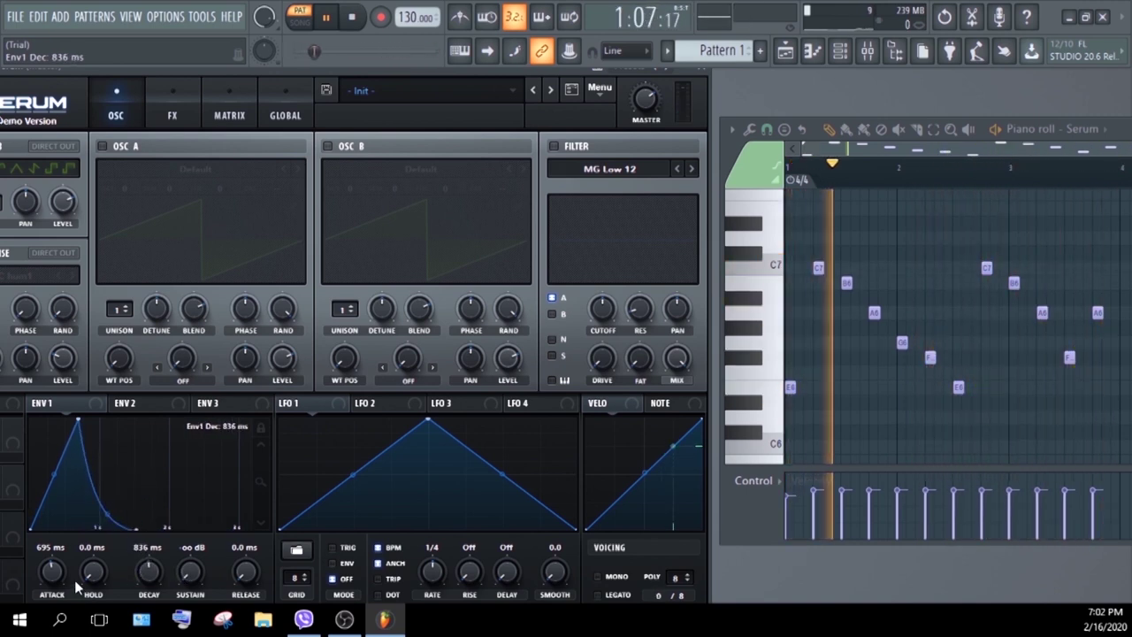
left_click_drag(152, 573, 182, 526)
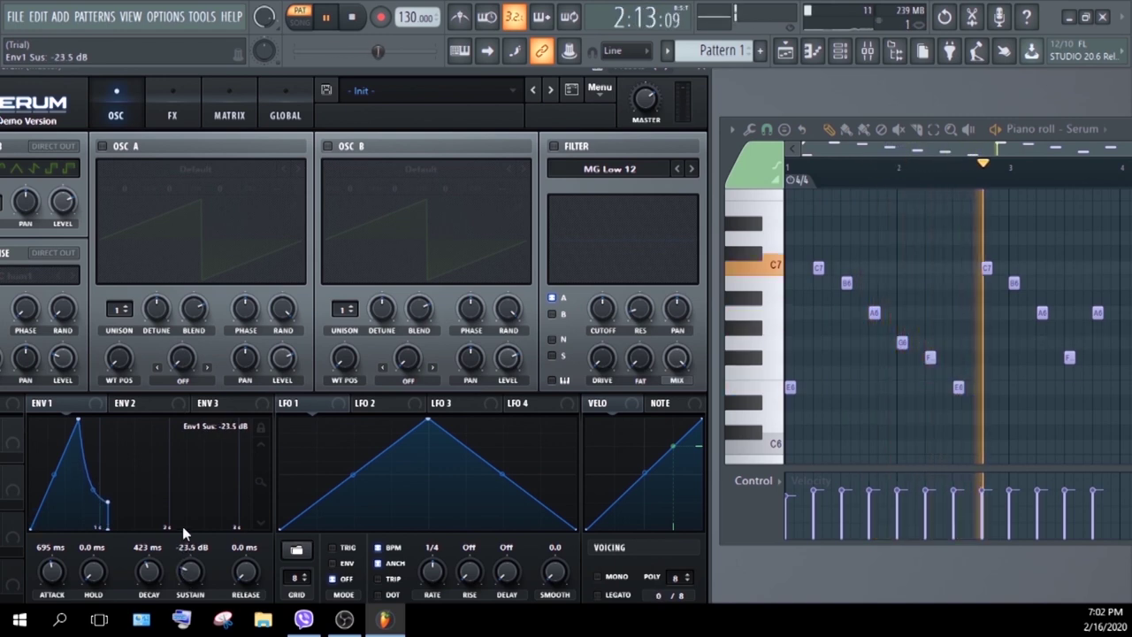
left_click_drag(247, 583, 238, 489)
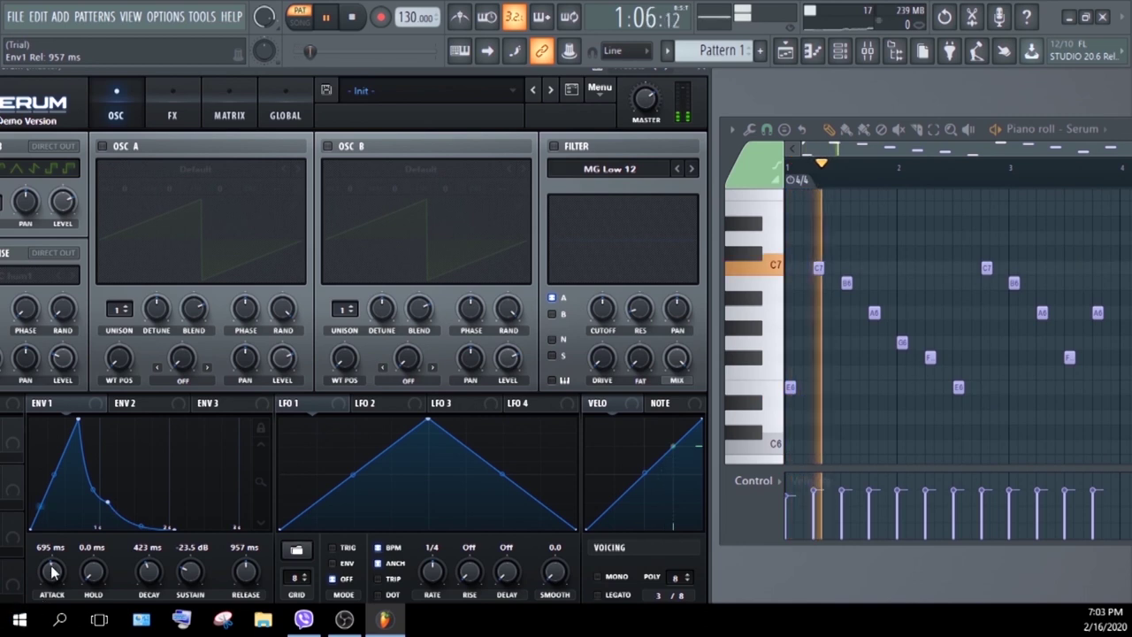
Set Env 1 to a 0.2 ms attack, 0.0 ms decay, -14.7 dB sustain and 1.46 s release.
left_click_drag(51, 572, 51, 600)
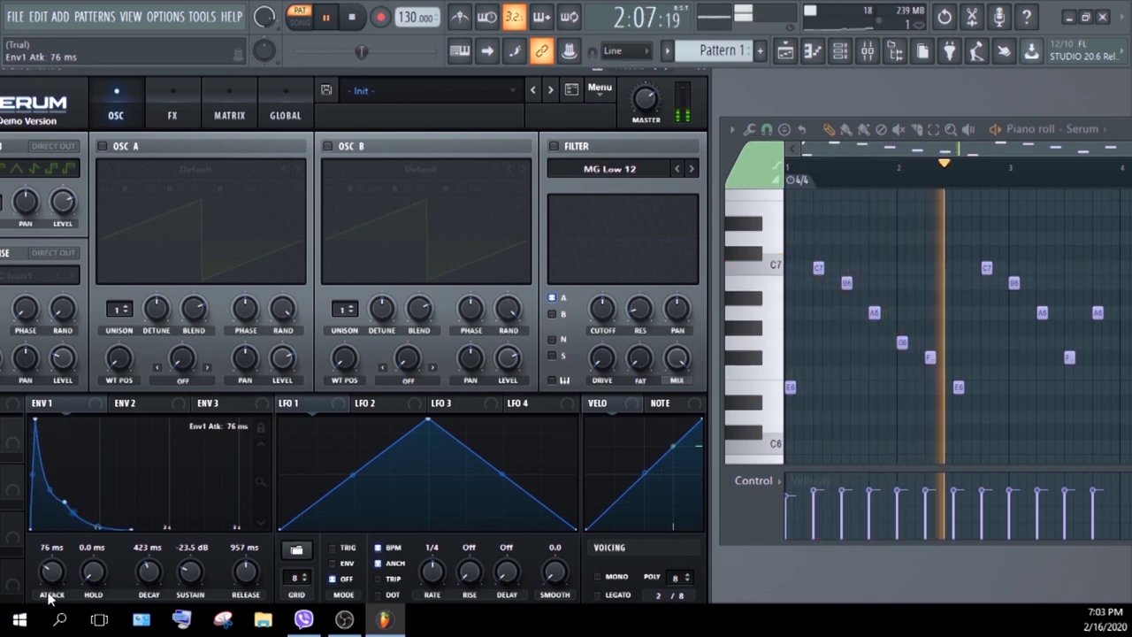
mouse_move(50, 600)
left_mouse_down()
mouse_move(60, 614)
mouse_move(51, 584)
mouse_move(55, 602)
left_mouse_up()
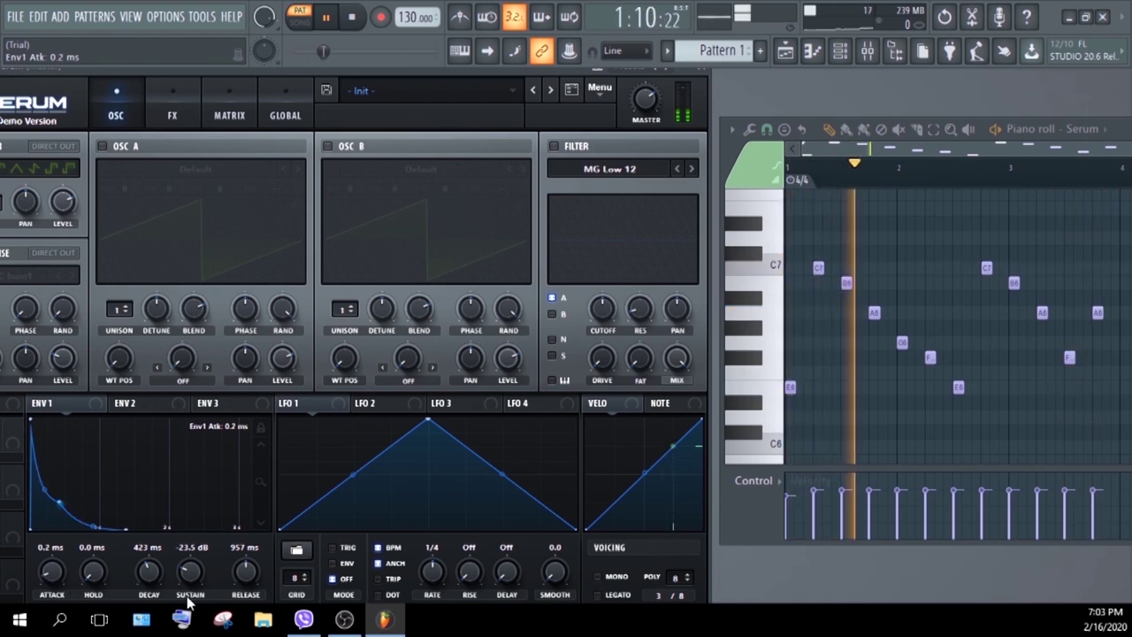
left_click_drag(250, 576, 197, 503)
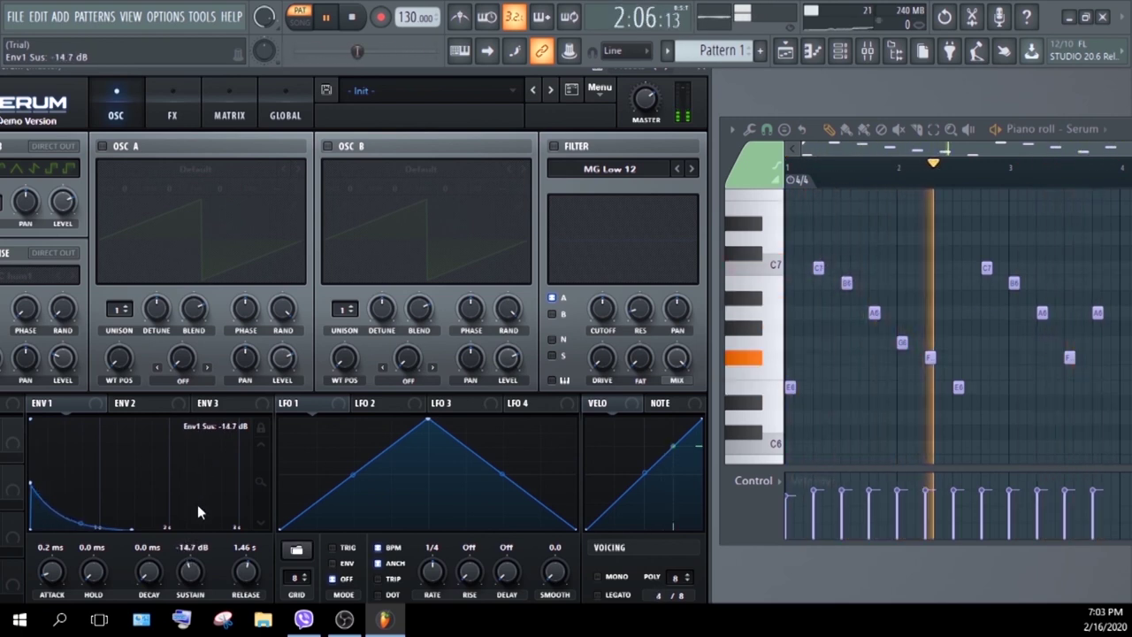
Raise the Env 1 sustain to -11.0 dB and compare decays of 1.14 s, 0.0 ms and 1000 ms.
left_click_drag(30, 482, 177, 474)
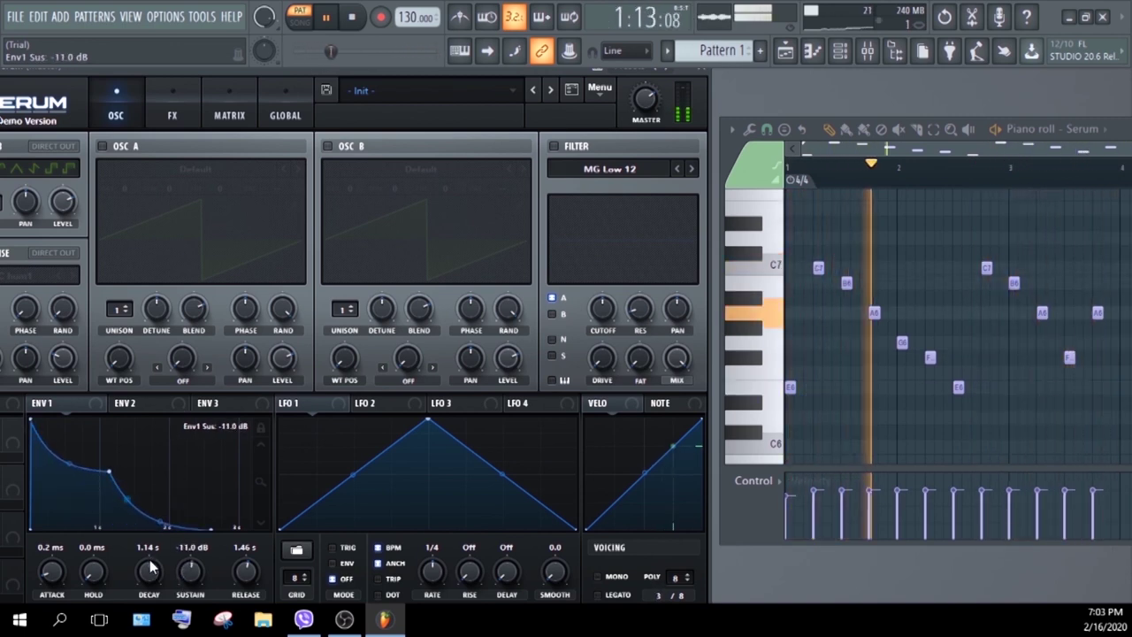
left_click_drag(150, 567, 150, 619)
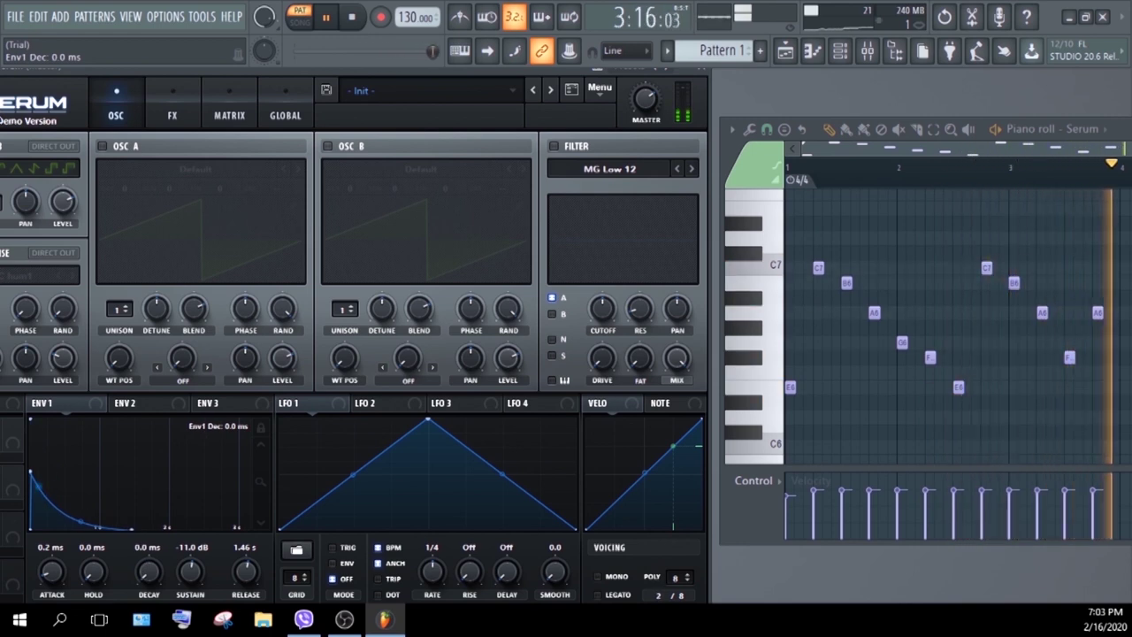
left_click_drag(79, 539, 97, 511)
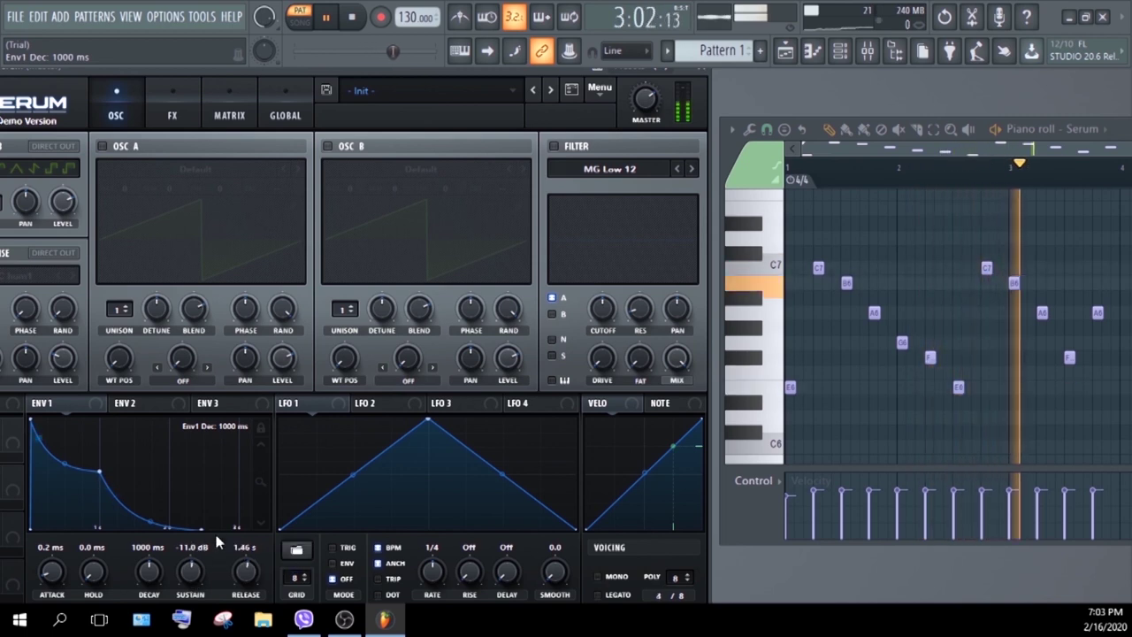
Compare the melody with Env 1 sustain fully off and at 0.0 dB, and leave the sustain off.
left_click_drag(193, 573, 193, 627)
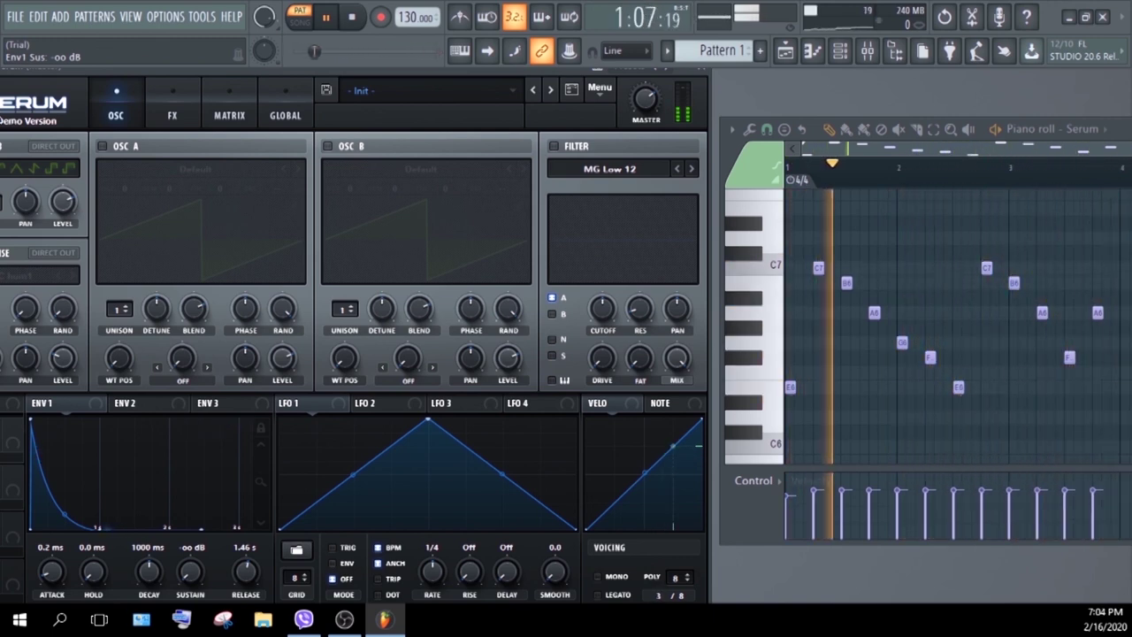
left_click_drag(190, 571, 193, 619)
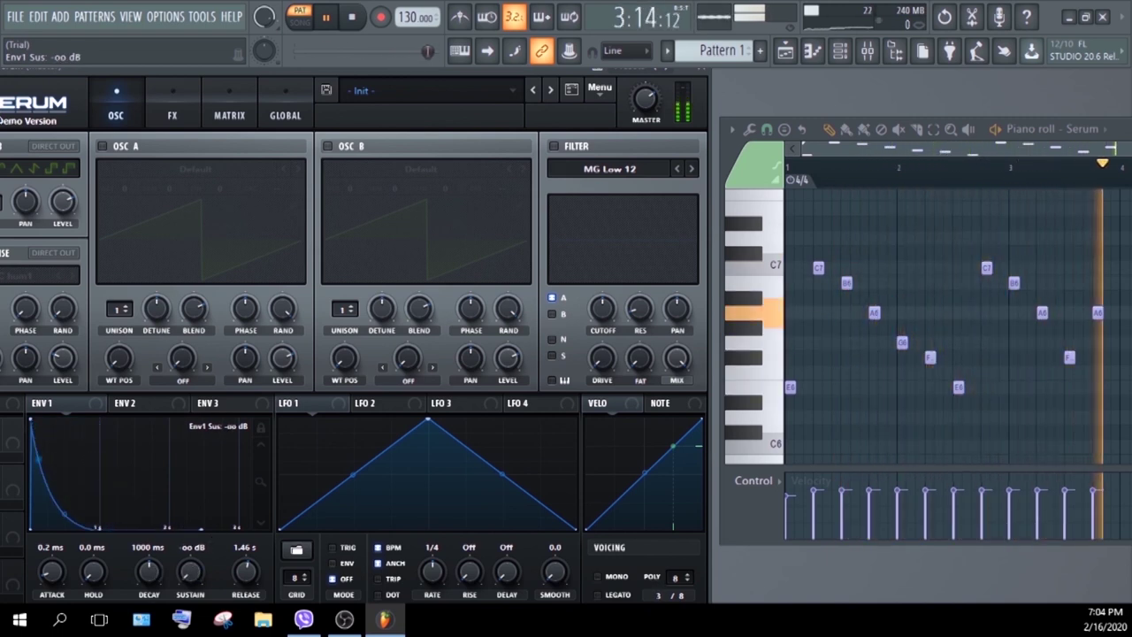
left_click_drag(191, 570, 190, 511)
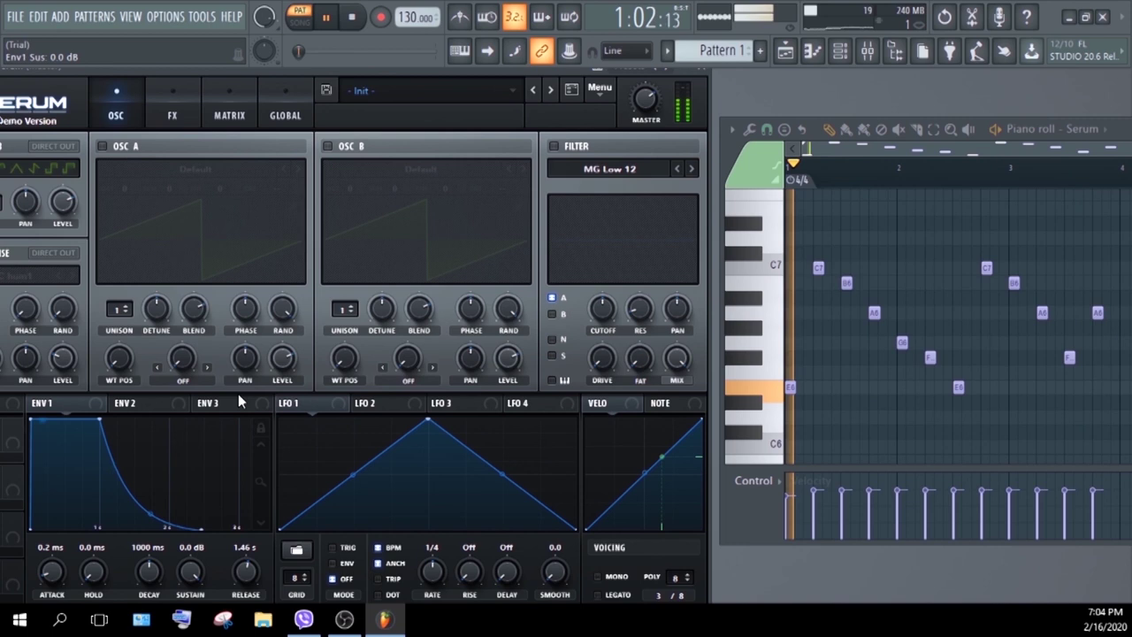
left_click_drag(191, 570, 191, 619)
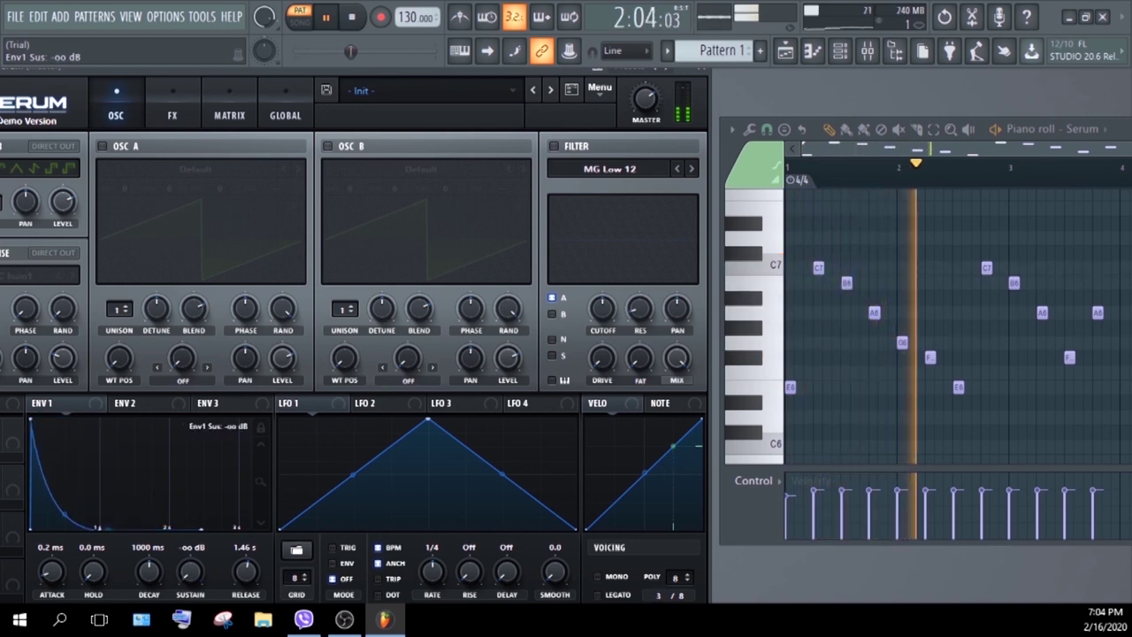
left_click_drag(191, 570, 191, 530)
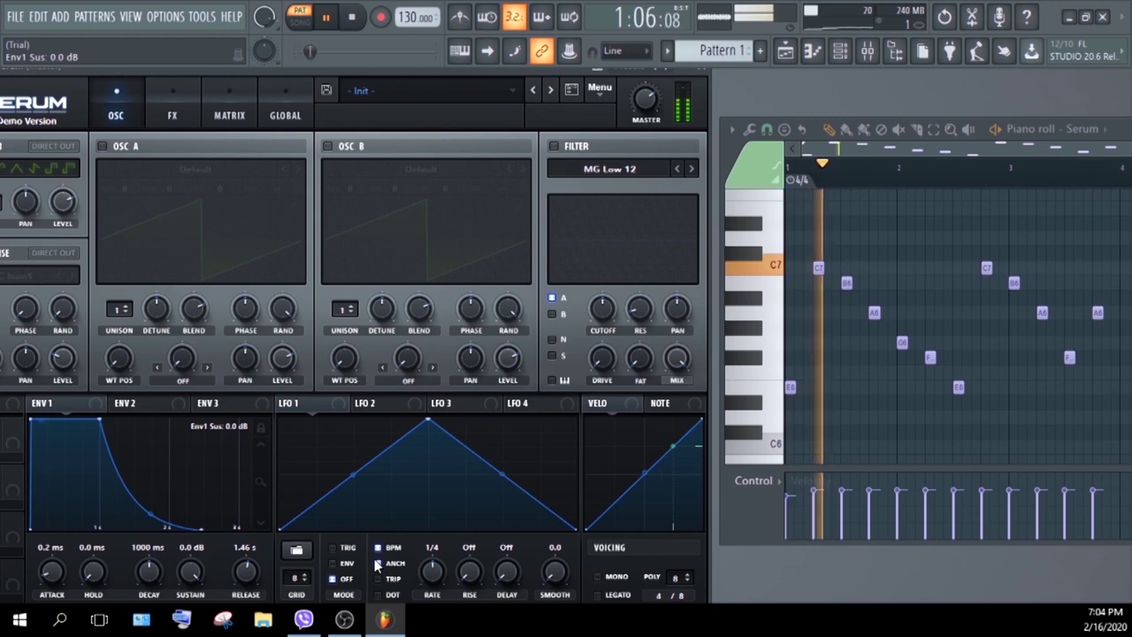
left_click_drag(198, 572, 198, 619)
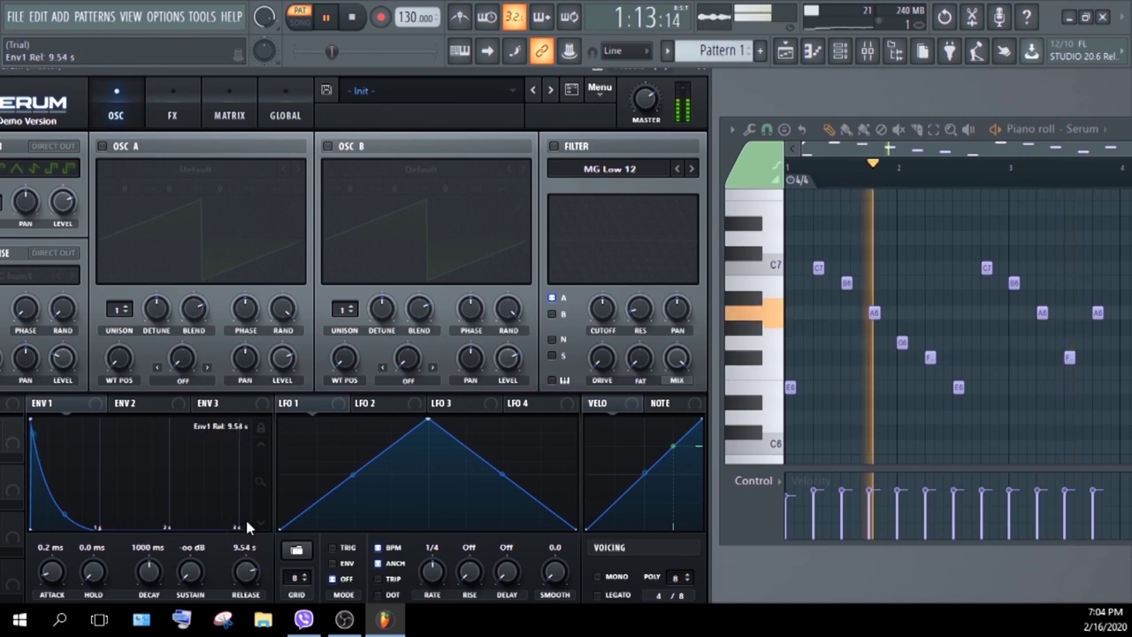
Audition a 29 ms release, restore it to 1.46 s, and set Env 1 to a 160 ms decay and 9.6 ms attack.
left_click_drag(245, 519, 269, 632)
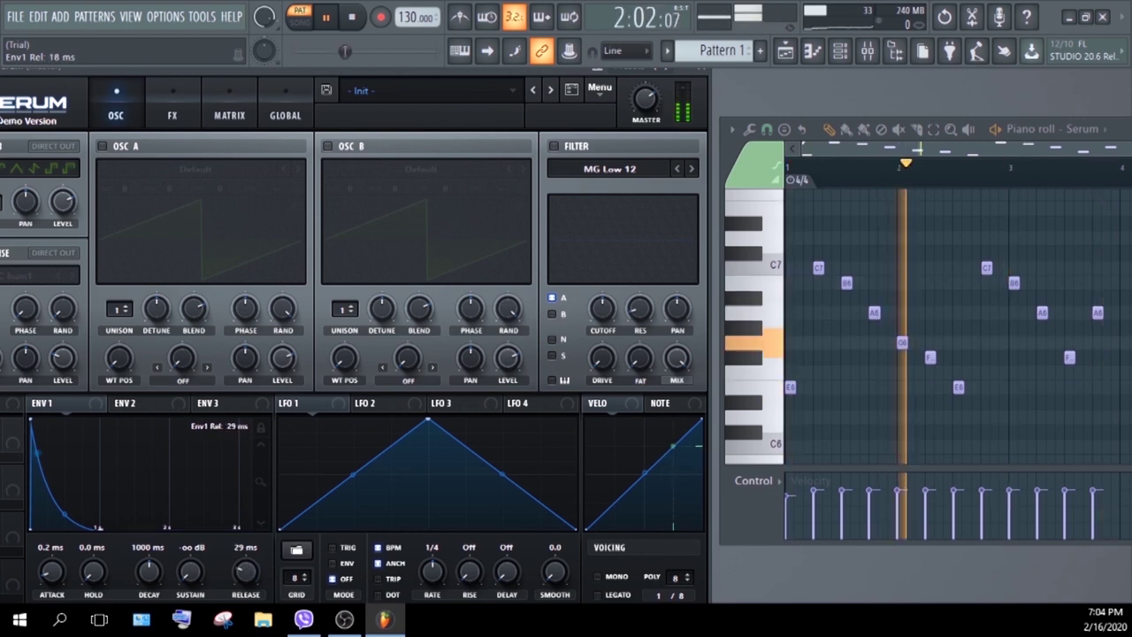
mouse_move(201, 510)
left_mouse_down()
mouse_move(198, 491)
mouse_move(203, 514)
left_mouse_up()
left_click_drag(208, 524, 121, 622)
left_click_drag(51, 580, 50, 566)
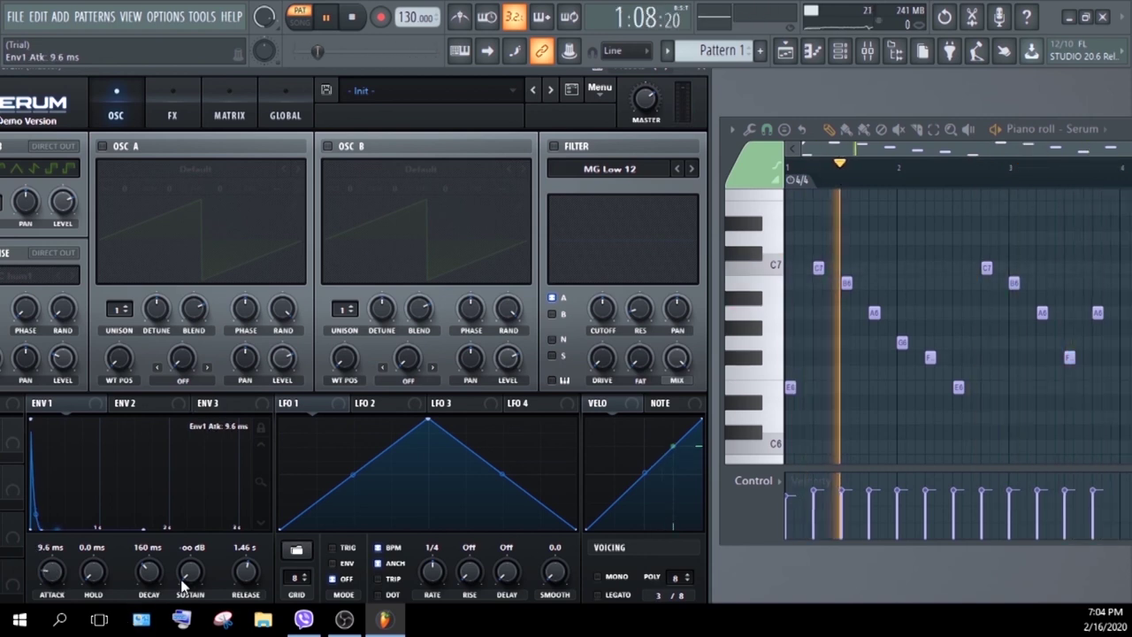
Set Env 1 to -16.5 dB sustain, 1.00 s decay and 1.52 s release, and lower the attack to 0.0 ms.
left_click_drag(183, 585, 182, 506)
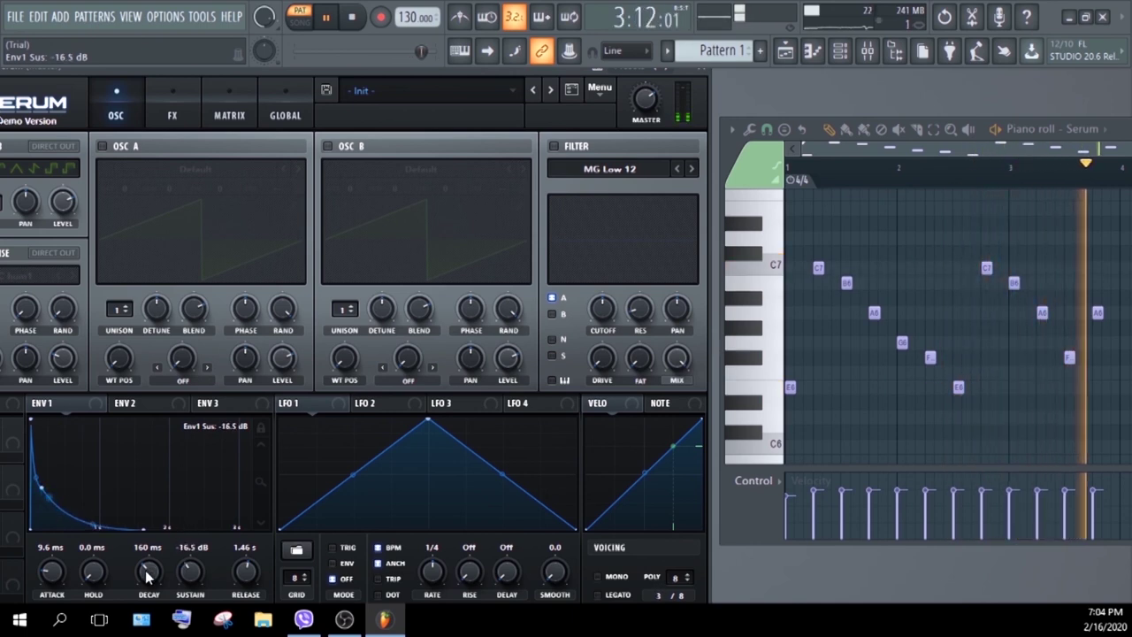
left_click_drag(150, 553, 188, 597)
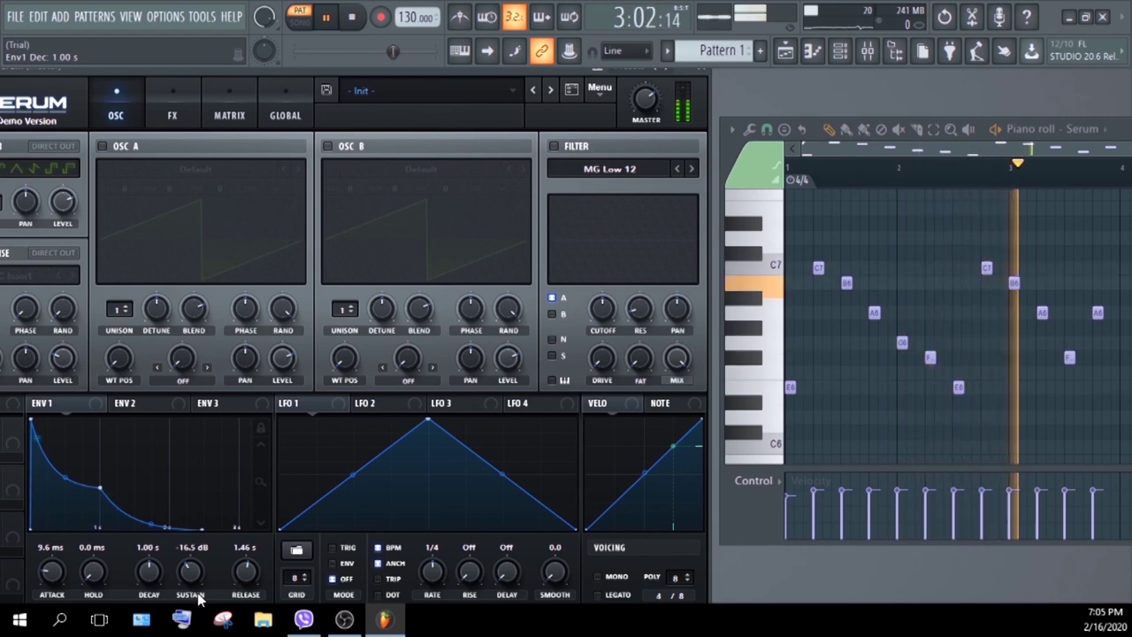
scroll(246, 573, "up", 3)
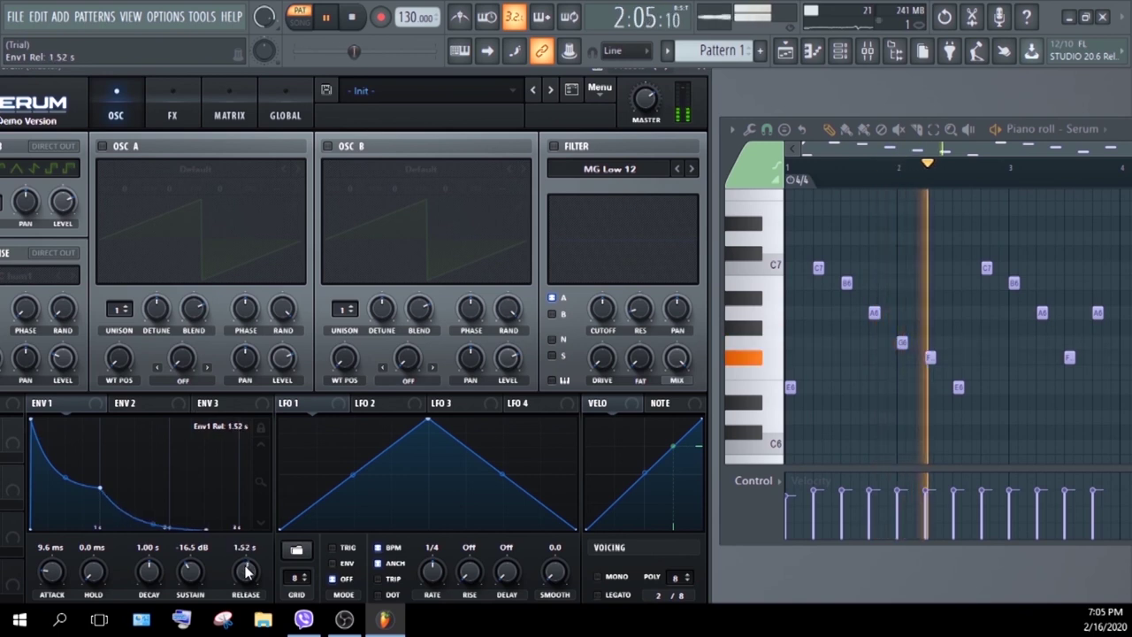
scroll(50, 588, "down", 3)
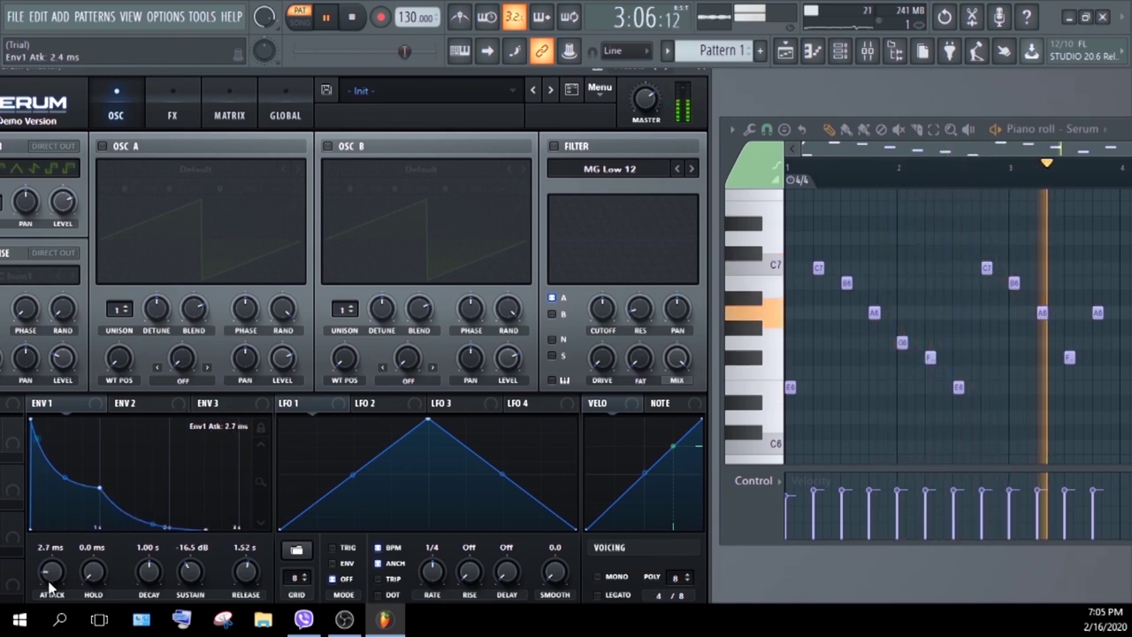
scroll(51, 583, "down", 1)
scroll(51, 589, "down", 1)
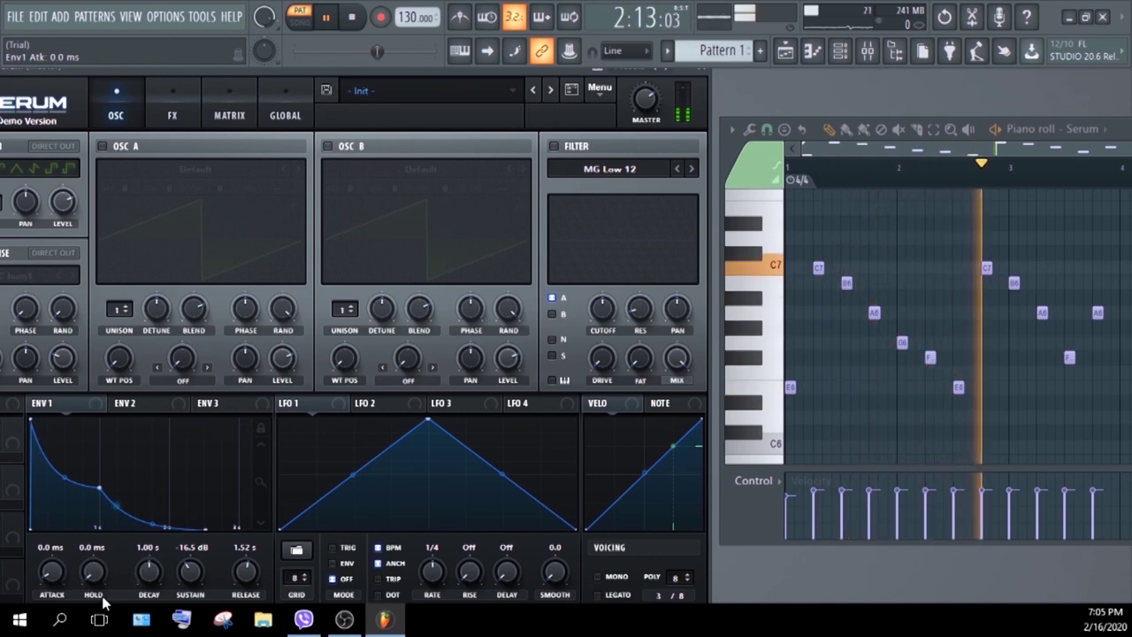
Keep the Env 1 hold at 0.0 ms, audition a 0.0 ms decay, and set a 1.09 s decay with 0.0 dB sustain.
left_click_drag(90, 575, 130, 579)
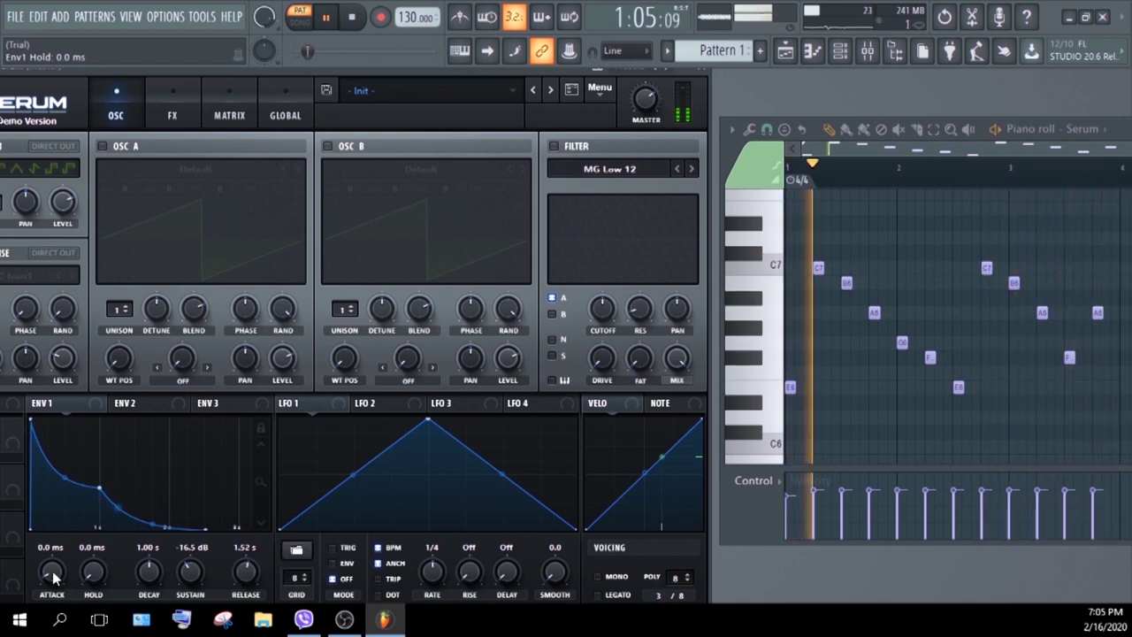
left_click_drag(146, 573, 150, 614)
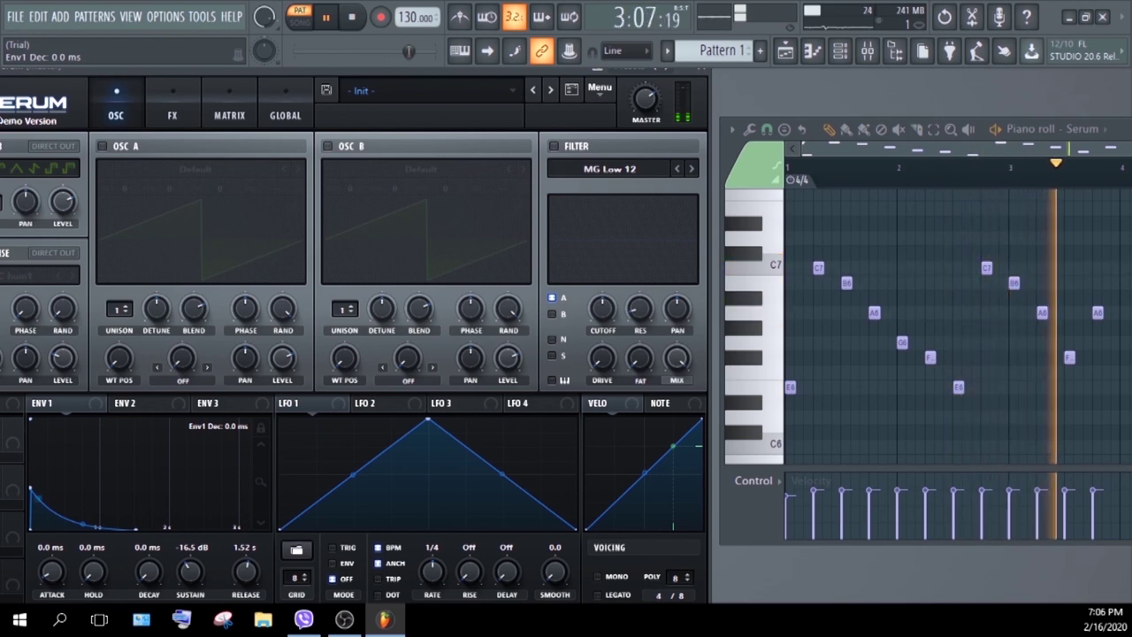
left_click_drag(149, 608, 247, 437)
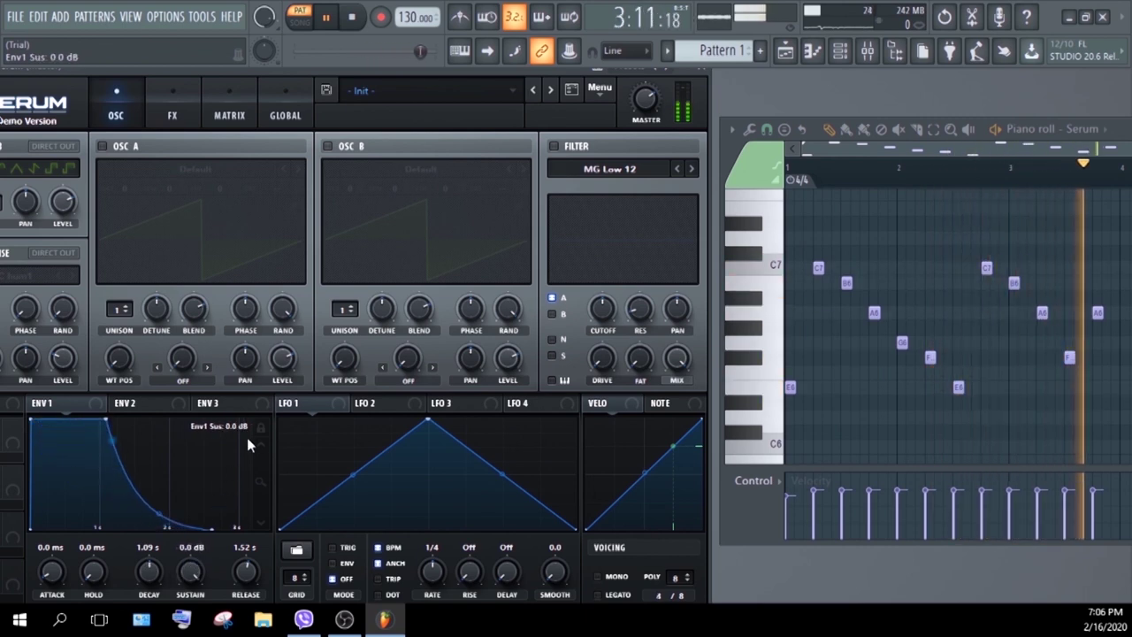
Compare Env 1 with a 0.0 ms decay at 0.0 dB sustain and with sustain off, auditioning a 1.24 s decay in between.
left_click_drag(212, 527, 50, 509)
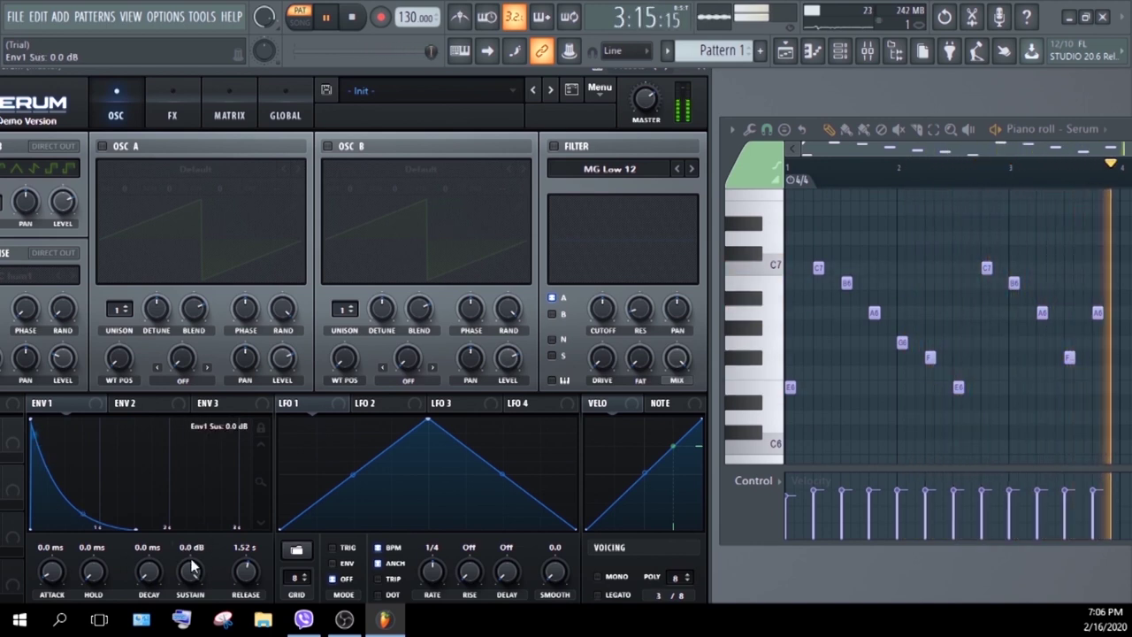
left_click_drag(194, 571, 194, 619)
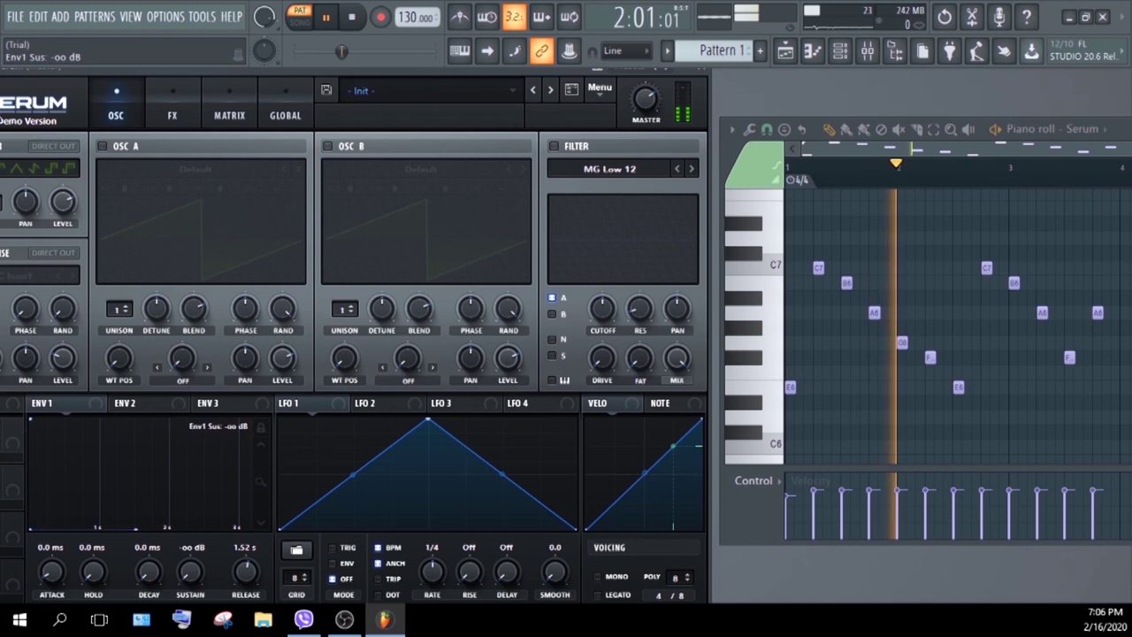
mouse_move(148, 571)
left_mouse_down()
mouse_move(148, 495)
mouse_move(190, 522)
mouse_move(165, 473)
mouse_move(152, 581)
left_mouse_up()
scroll(152, 580, "down", 3)
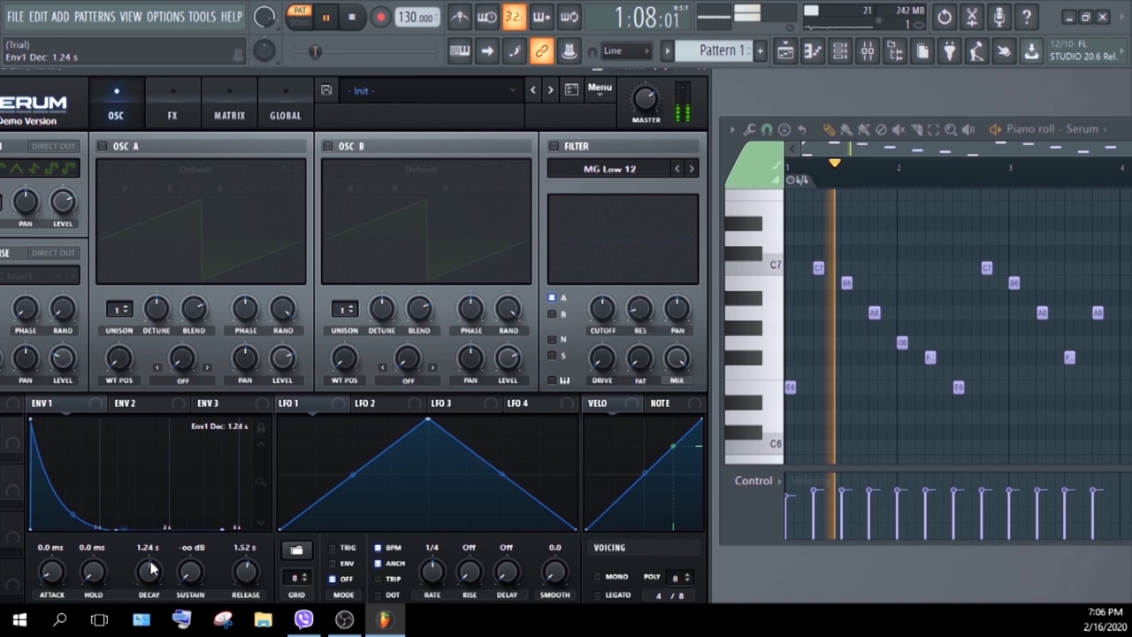
left_click_drag(152, 572, 152, 610)
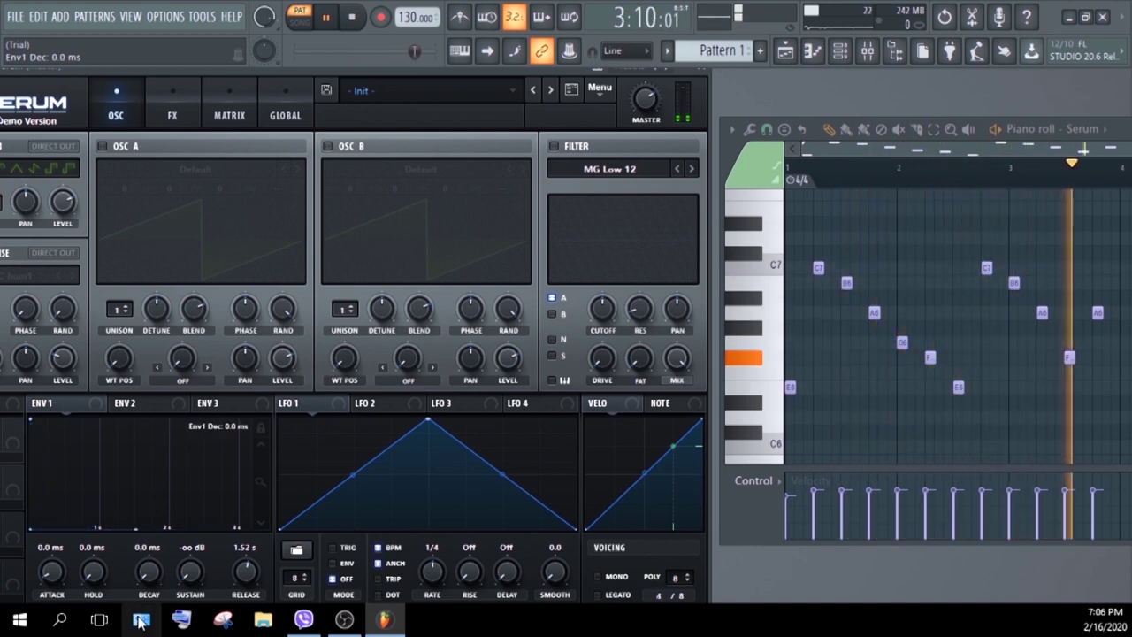
left_click_drag(174, 572, 213, 272)
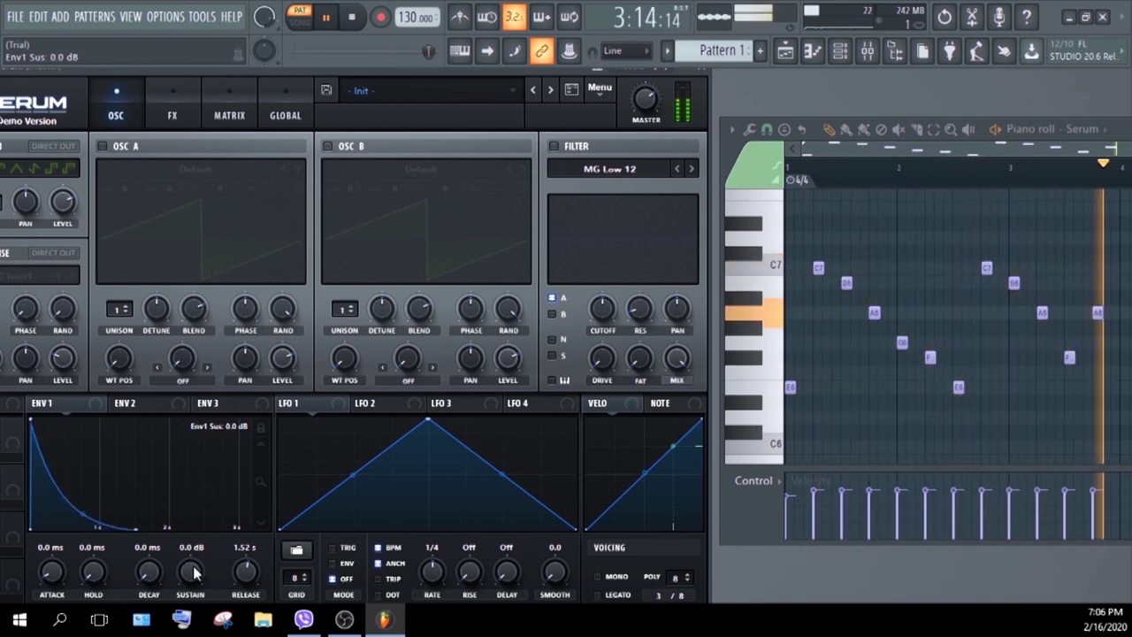
Set Env 1 to a 1.3 ms attack, 381 ms decay and -19.5 dB sustain, audition a 13 ms release, and set it to 2.89 s.
left_click_drag(191, 575, 142, 460)
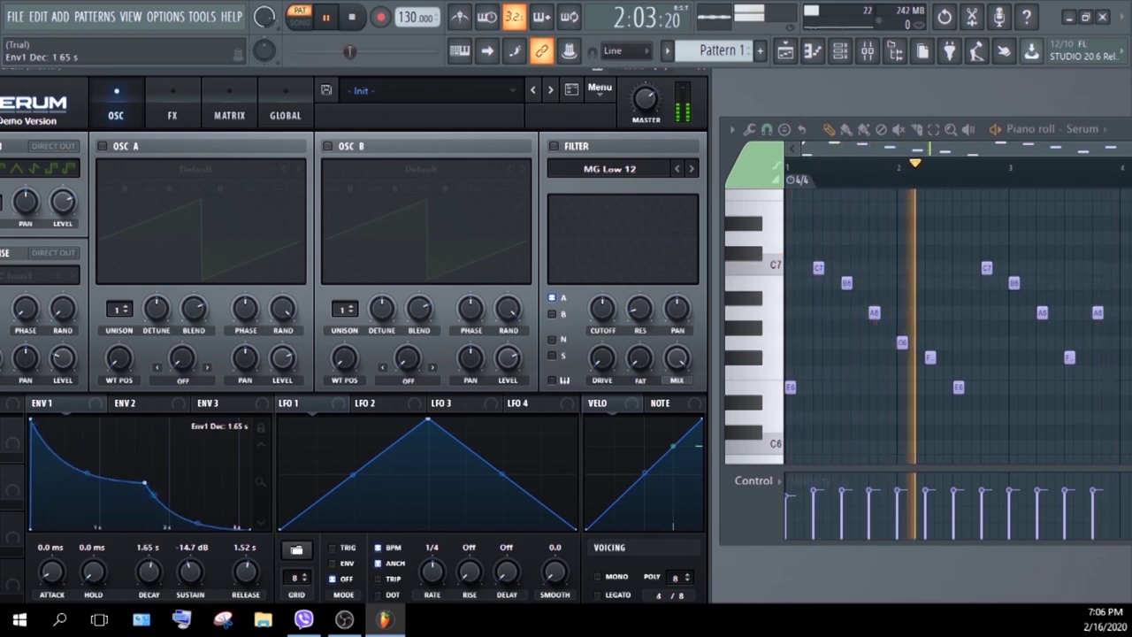
mouse_move(53, 573)
left_mouse_down()
mouse_move(50, 550)
mouse_move(60, 594)
mouse_move(51, 569)
left_mouse_up()
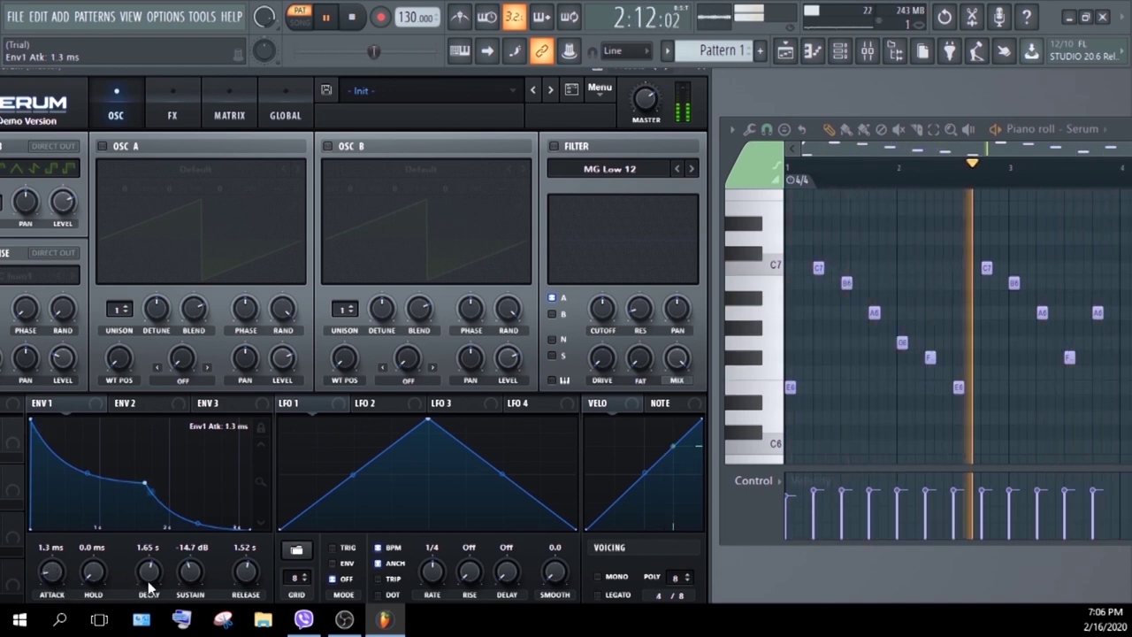
left_click_drag(148, 579, 185, 590)
left_click_drag(247, 575, 269, 636)
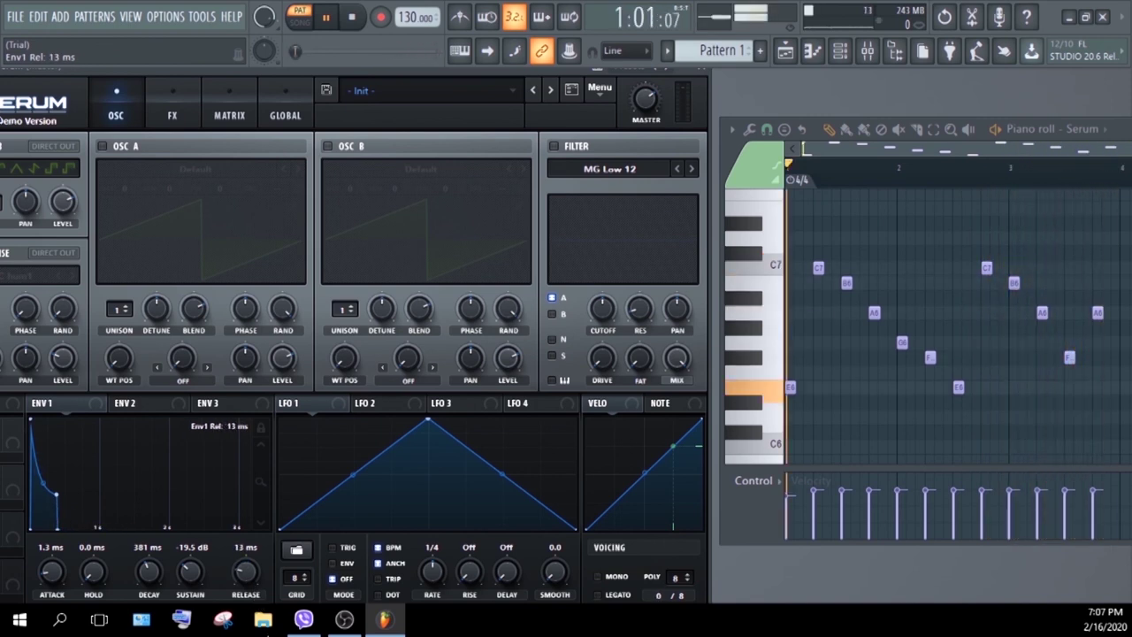
left_click_drag(245, 581, 229, 493)
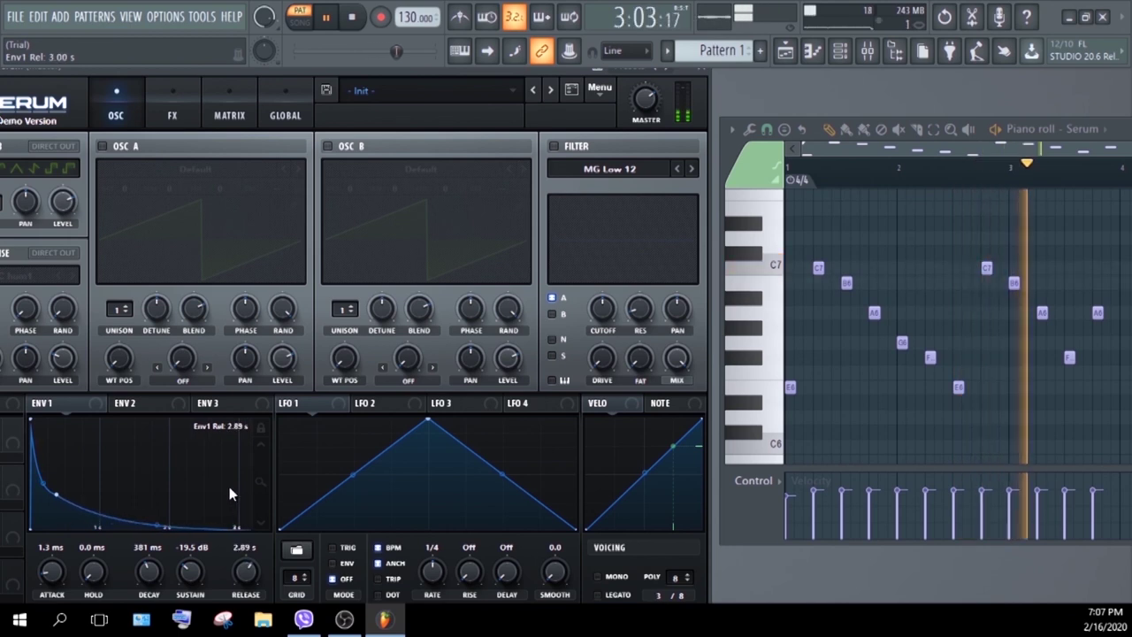
Audition Env 1 attack times of 44 ms, 1.7 ms, 602 ms and 915 ms, and set the attack to 290 ms.
left_click_drag(51, 567, 49, 548)
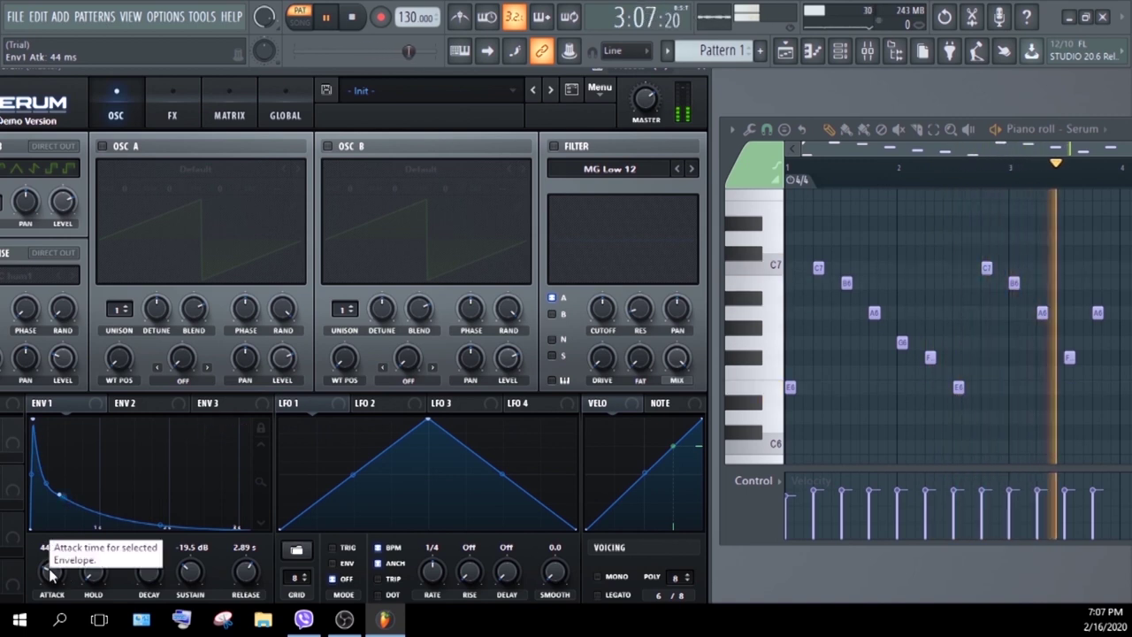
left_click_drag(49, 574, 53, 599)
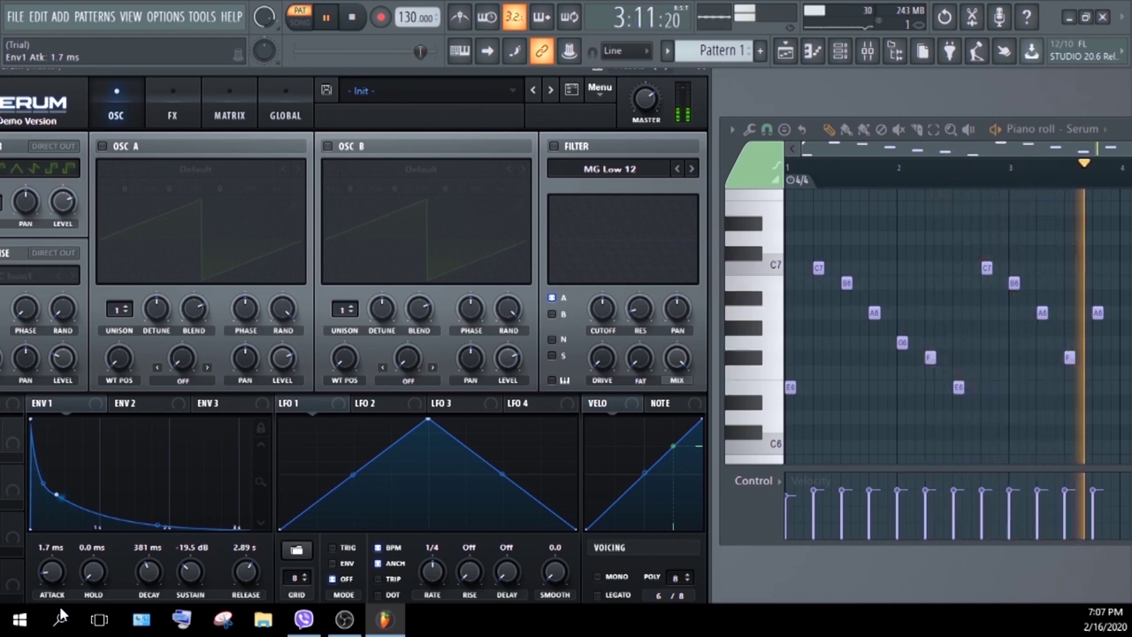
left_click_drag(53, 565, 54, 548)
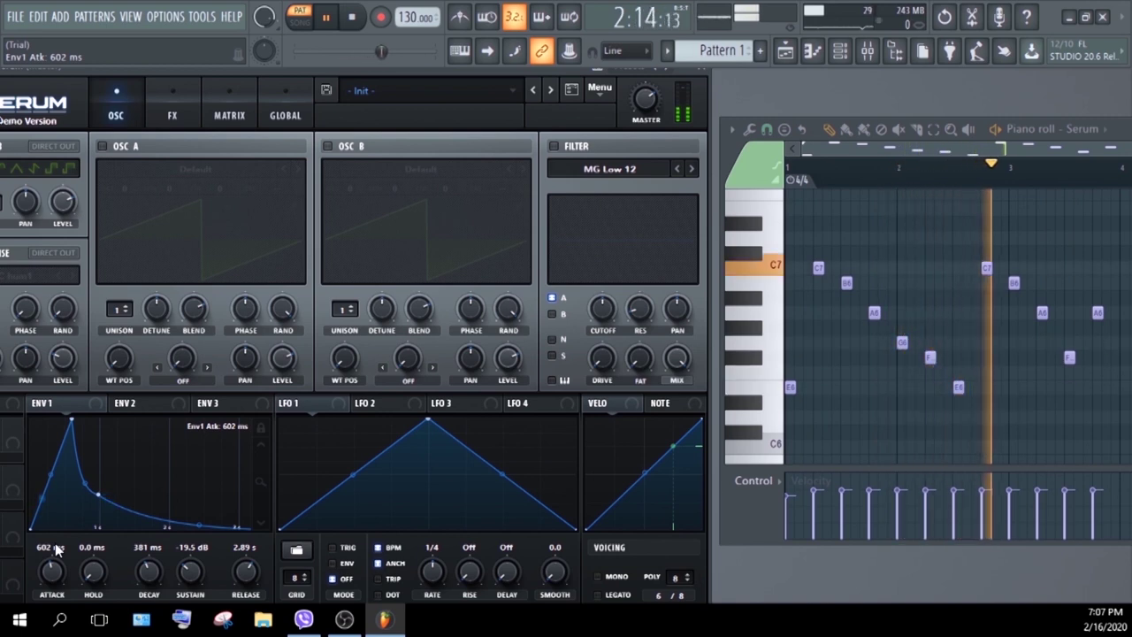
mouse_move(55, 543)
left_mouse_down()
mouse_move(54, 508)
mouse_move(54, 534)
left_mouse_up()
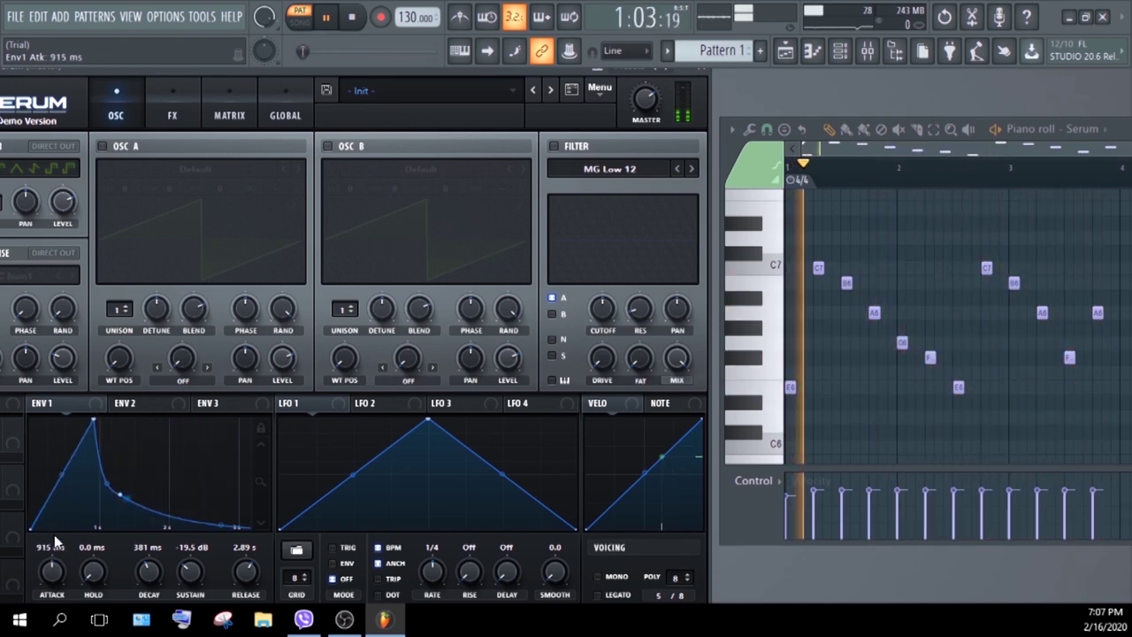
left_click_drag(54, 534, 54, 544)
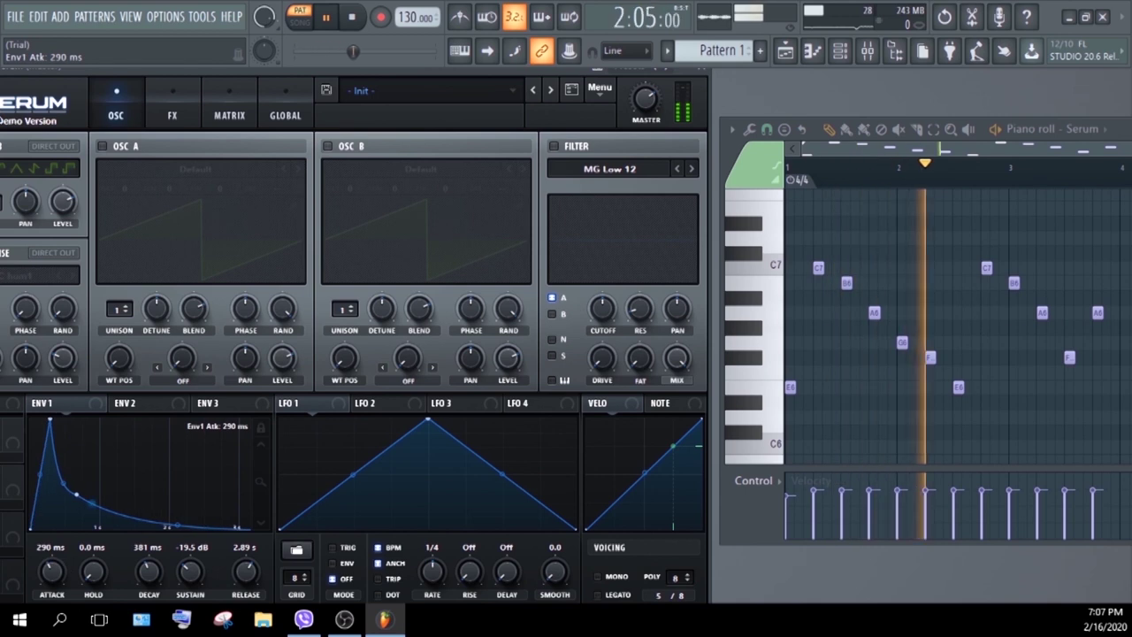